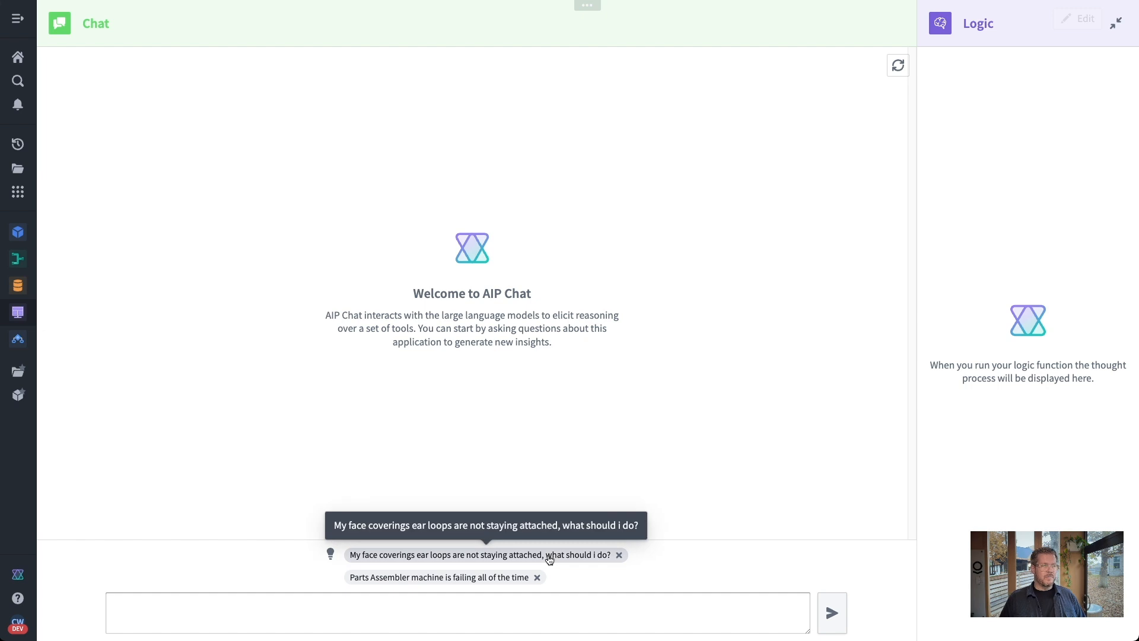
Ask the chat both suggested questions: what to do about face covering ear loops not staying attached, and the Parts Assembler machine failing all of the time.
click(551, 560)
click(832, 614)
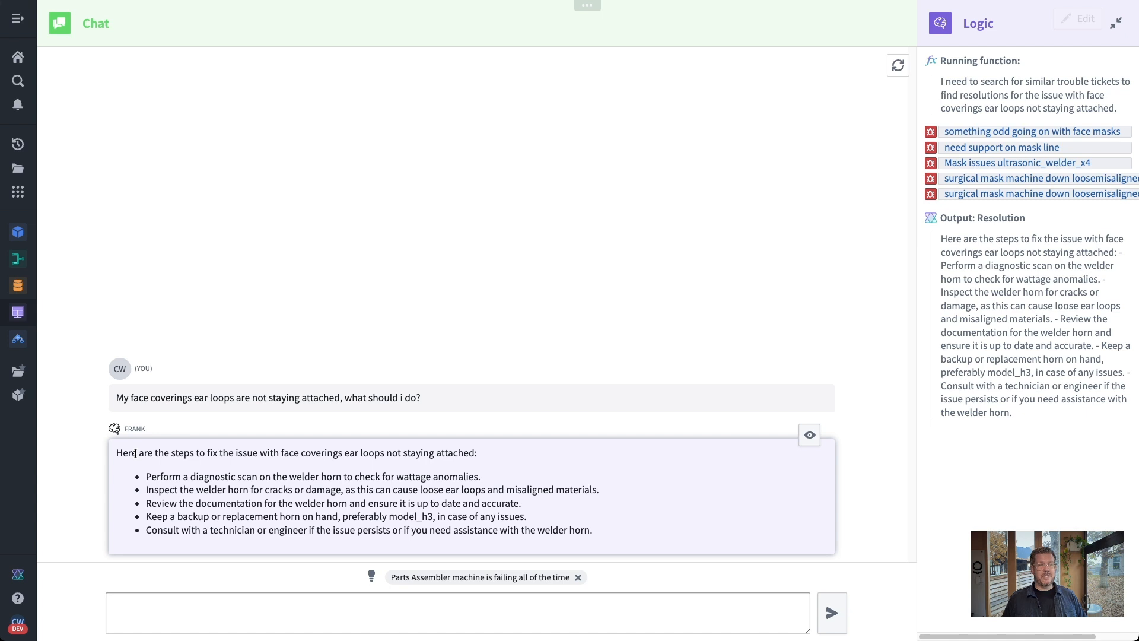
click(427, 577)
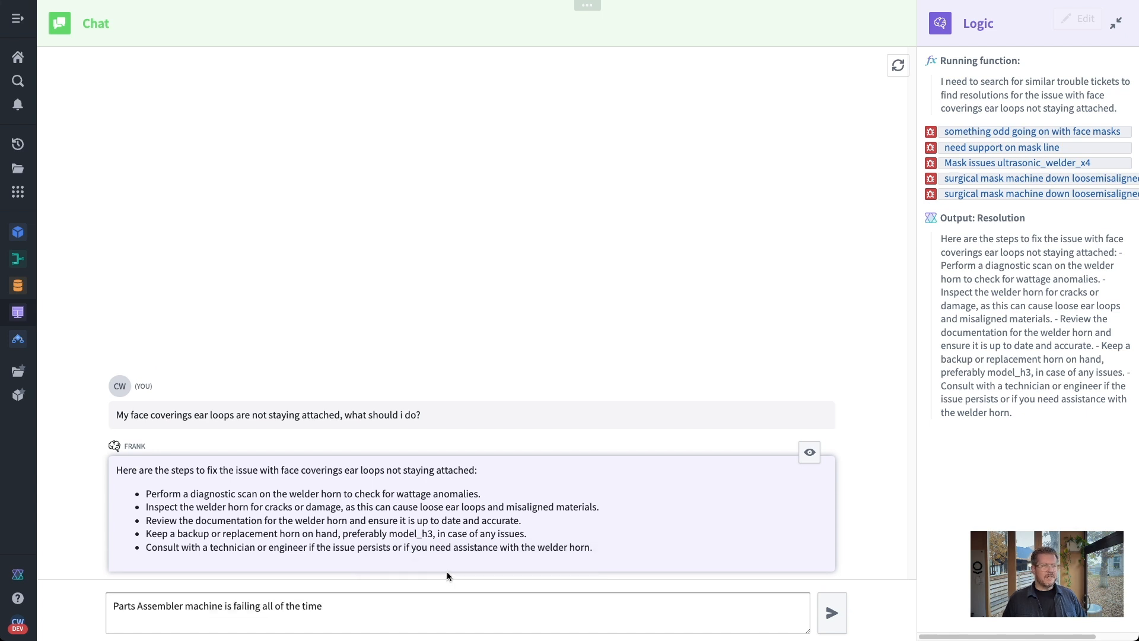
click(832, 613)
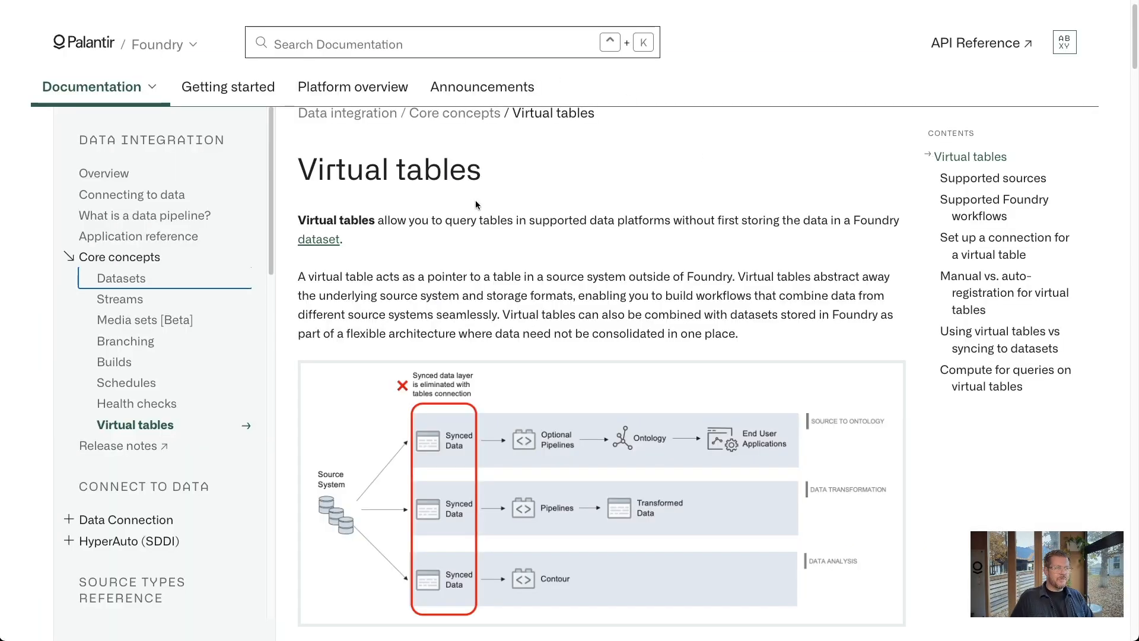
Review the ticket descriptions, resolutions and statuses in the preview of the txn_trouble_tickets table in Google Cloud.
scroll(540, 316, down, 1)
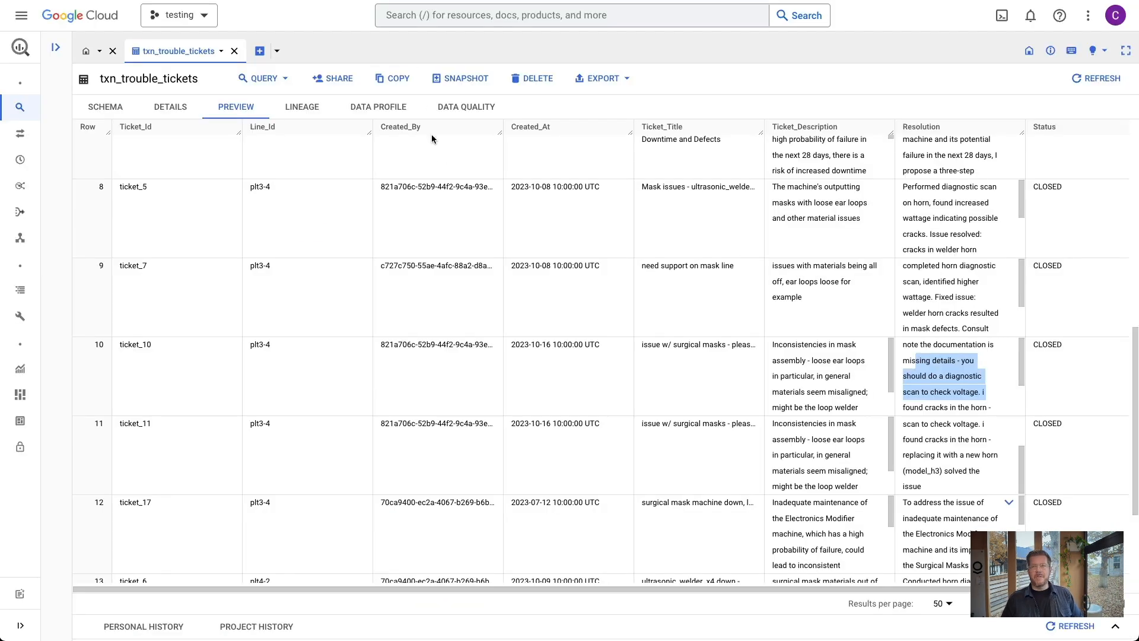
scroll(715, 403, up, 8)
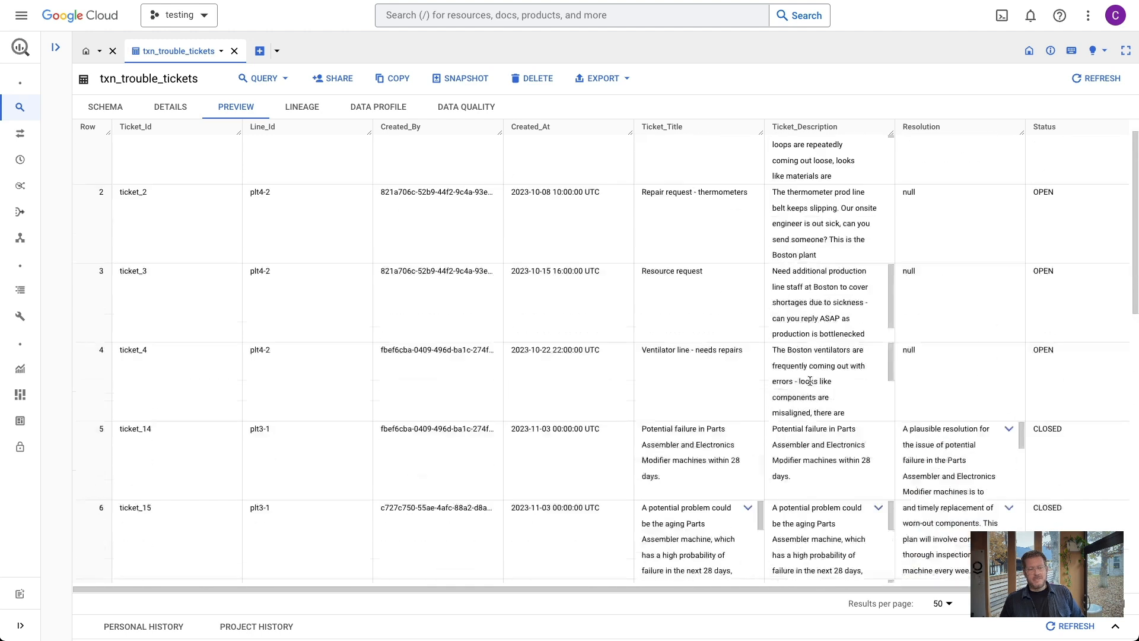
scroll(810, 382, down, 3)
scroll(973, 474, down, 4)
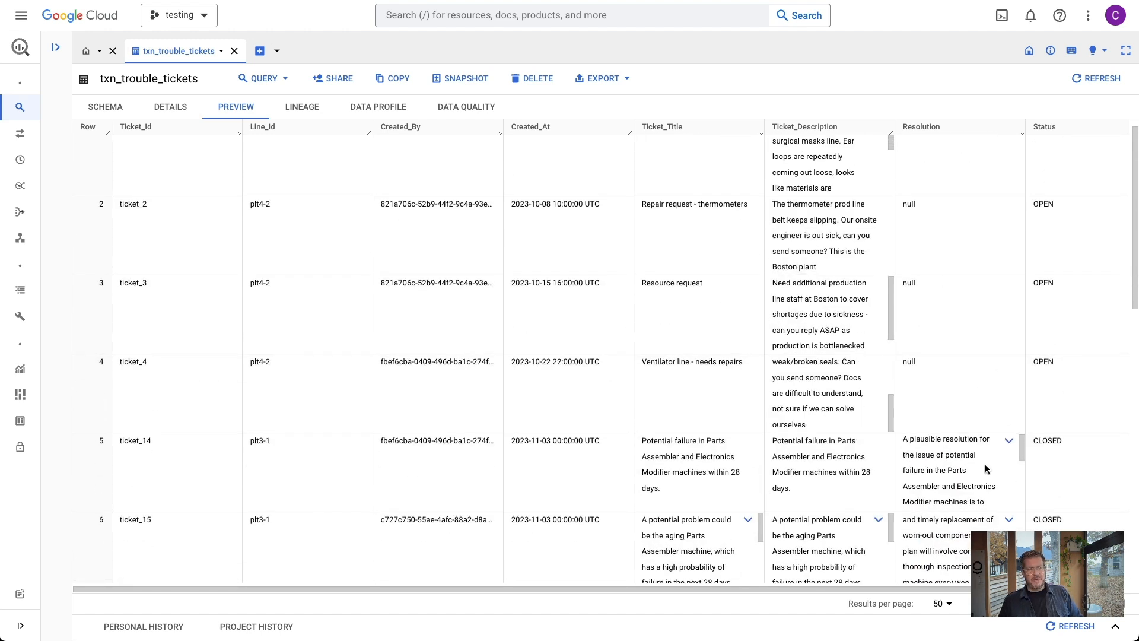
scroll(1052, 510, down, 5)
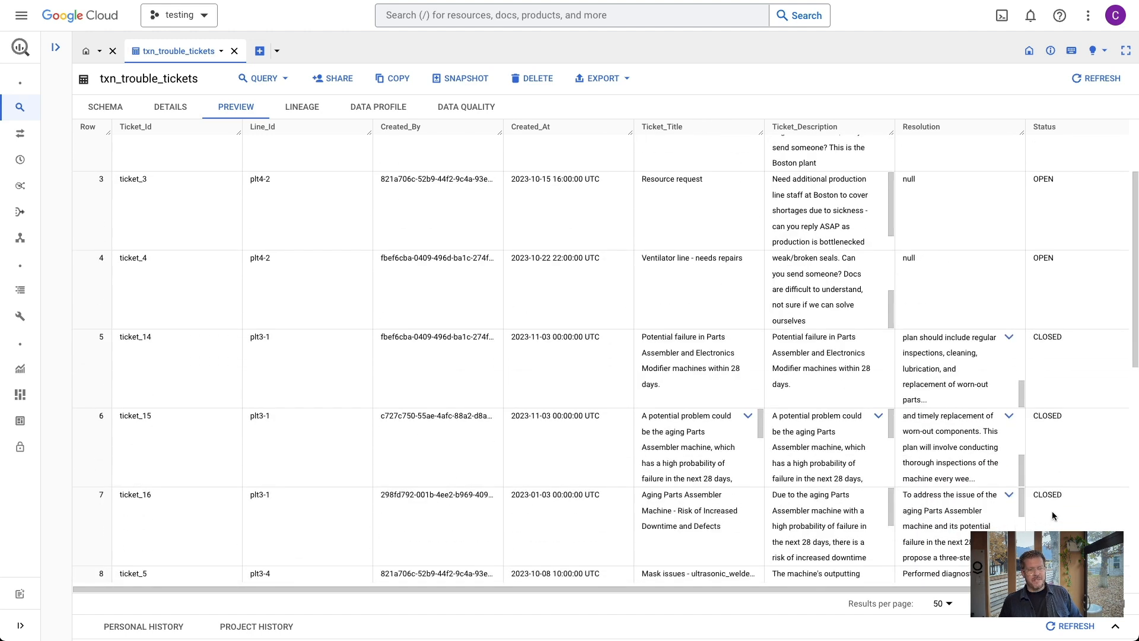
scroll(987, 415, down, 3)
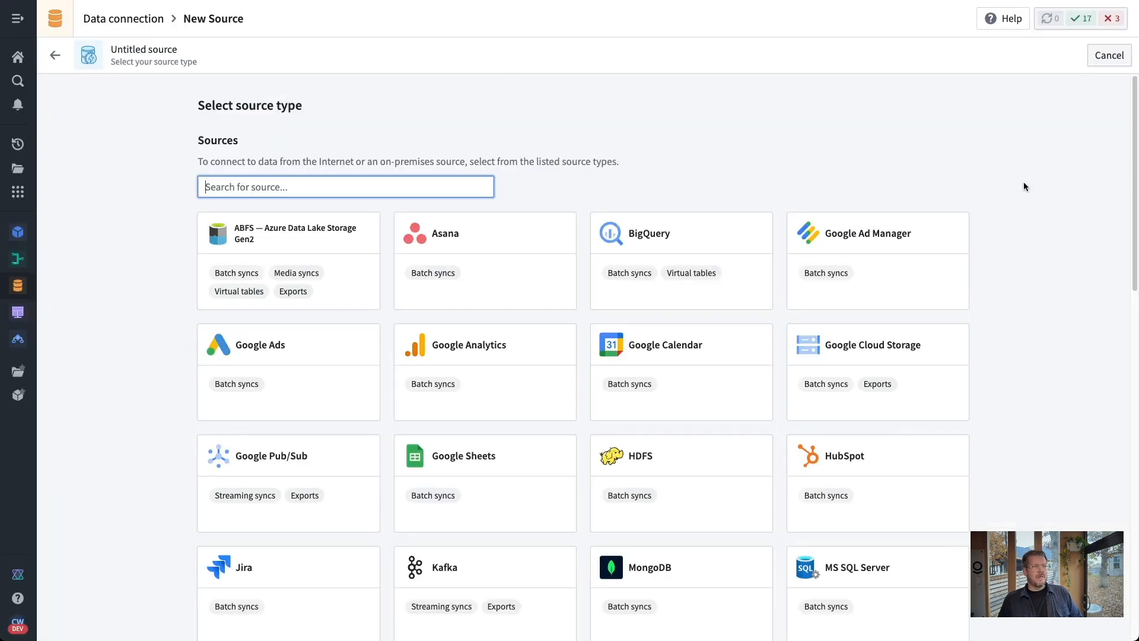
Choose BigQuery as the source type for a new source in Foundry Data Connection and continue past the setup overview.
scroll(1020, 255, down, 1)
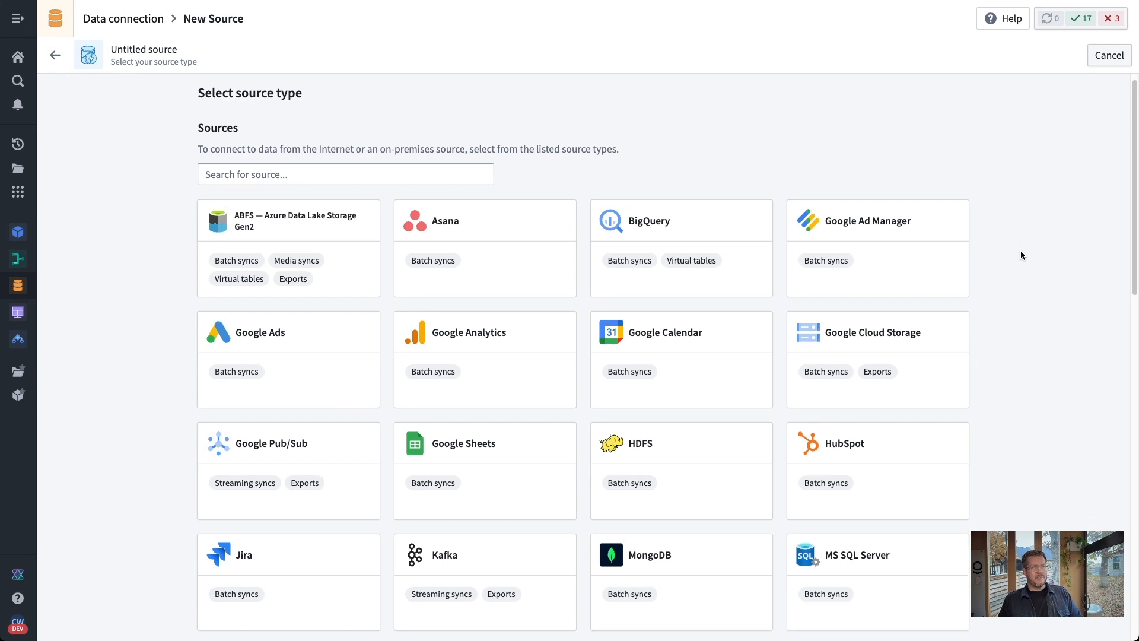
scroll(992, 347, down, 9)
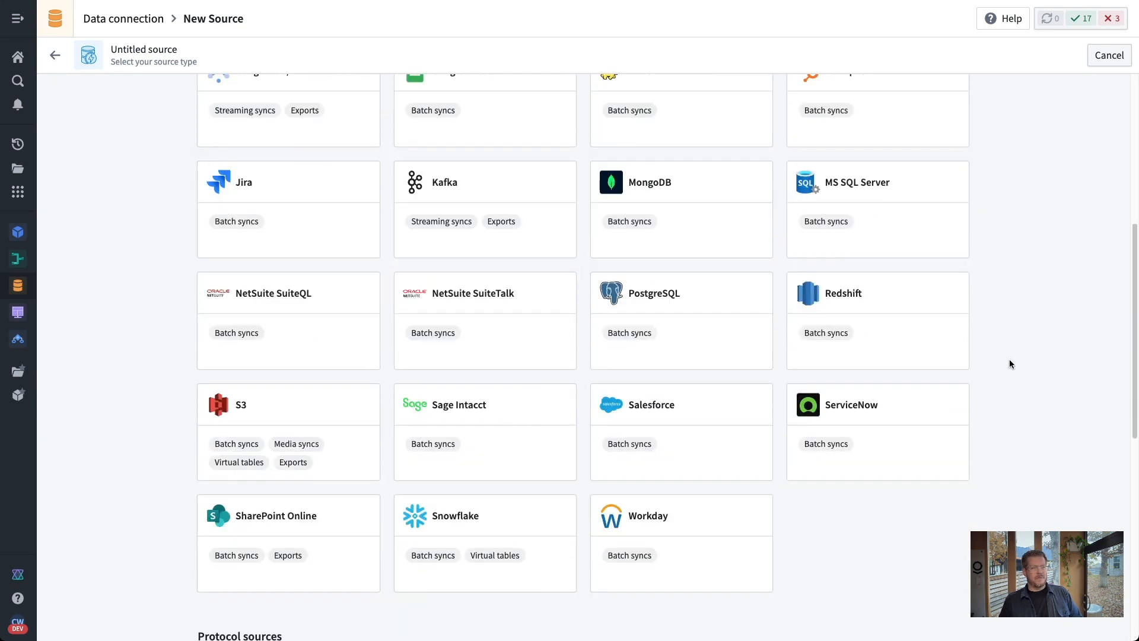
scroll(1011, 366, down, 2)
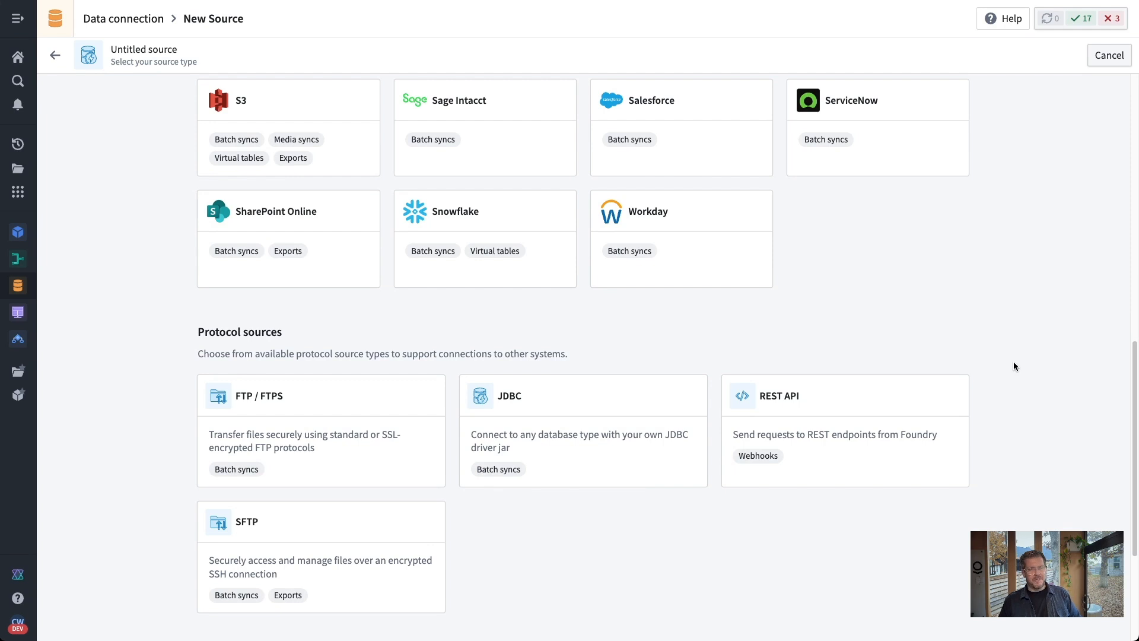
scroll(1014, 360, up, 4)
scroll(1016, 361, down, 7)
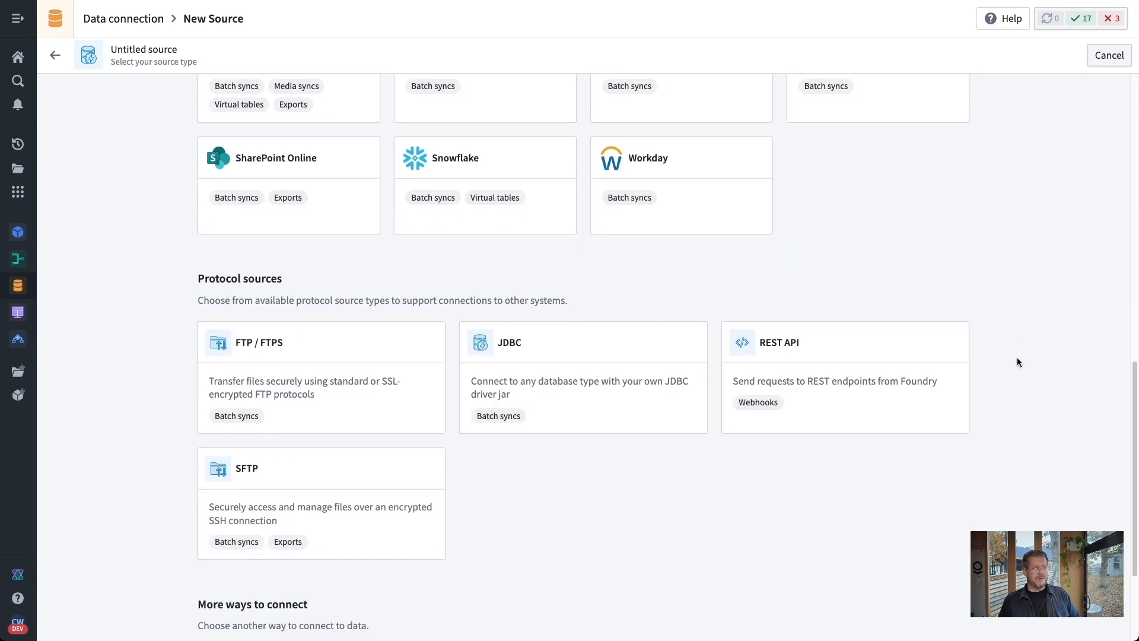
scroll(1017, 362, up, 18)
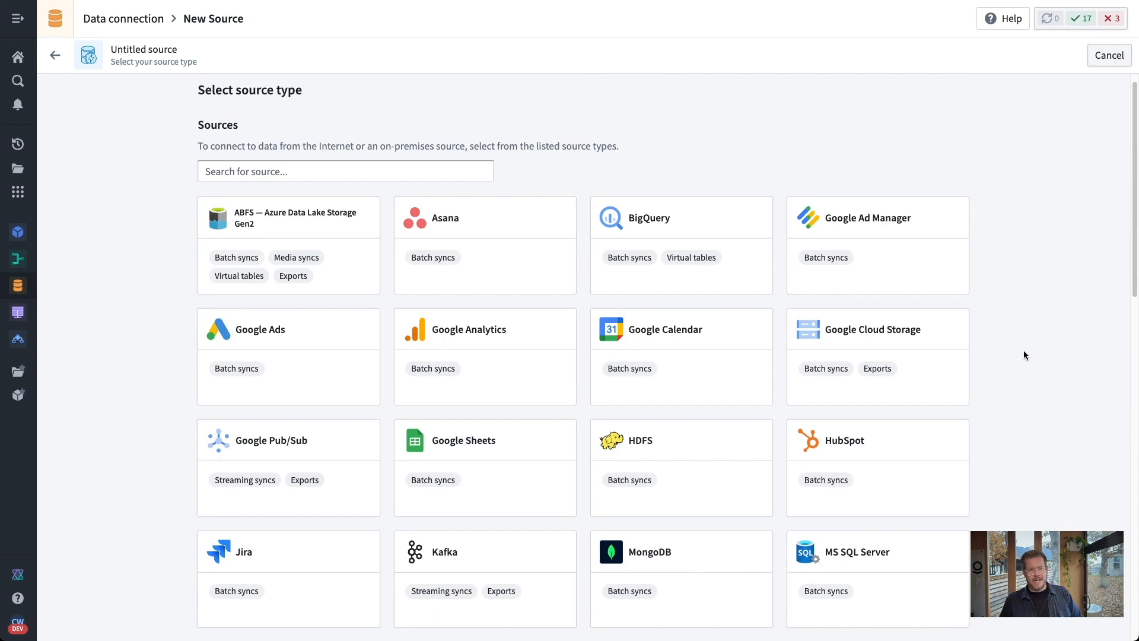
click(676, 237)
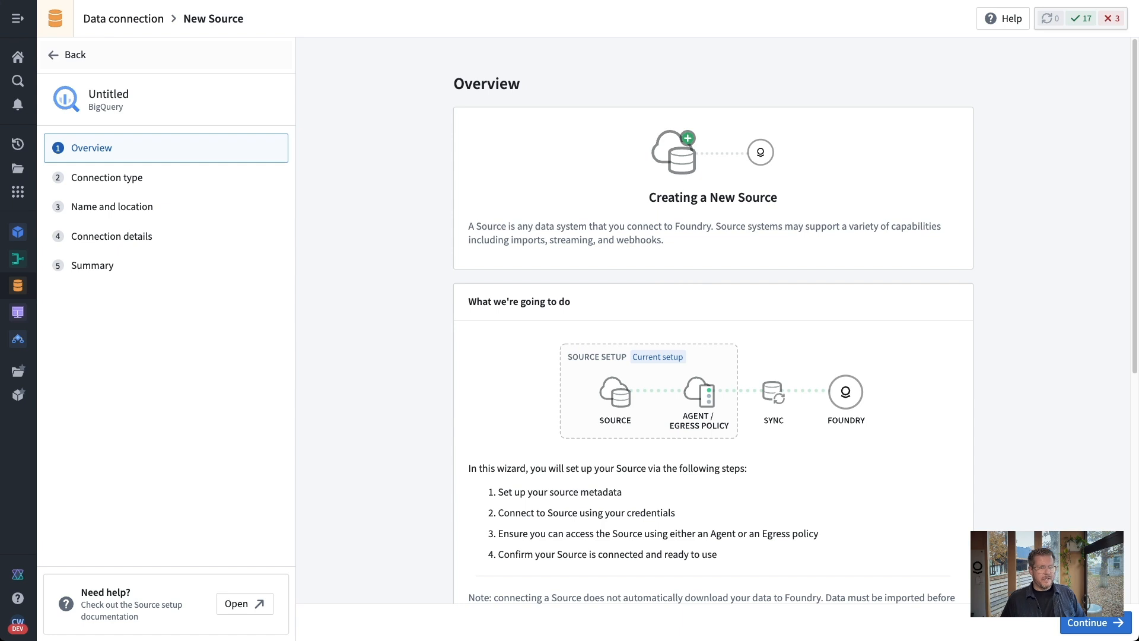
click(1117, 622)
Select a direct connection for the BigQuery source and continue to its name and location.
scroll(647, 405, down, 1)
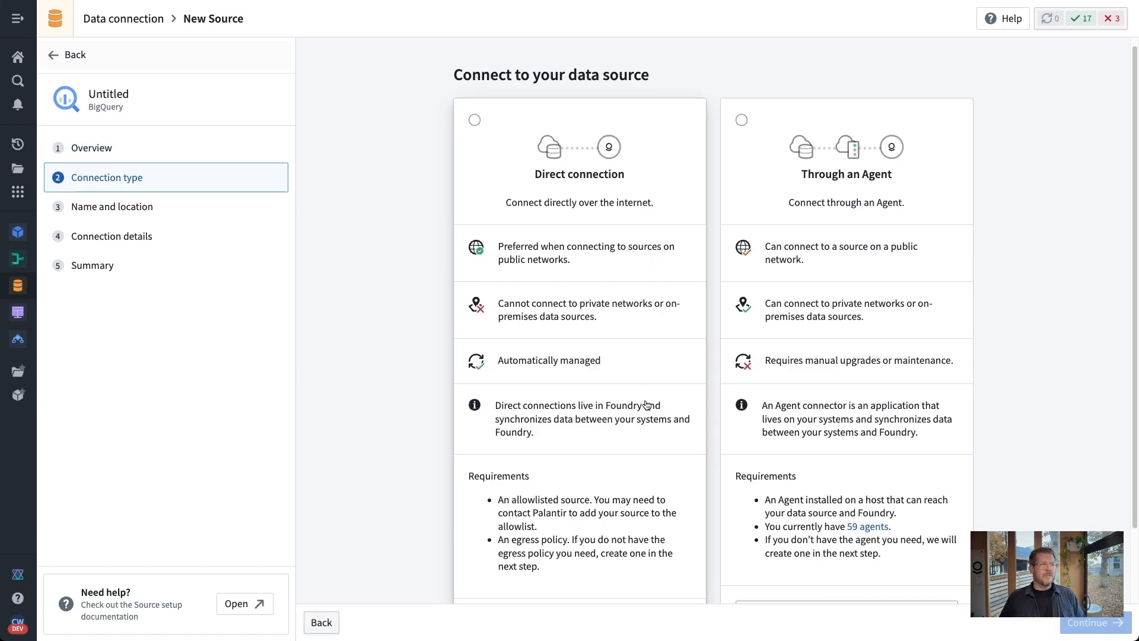
click(573, 196)
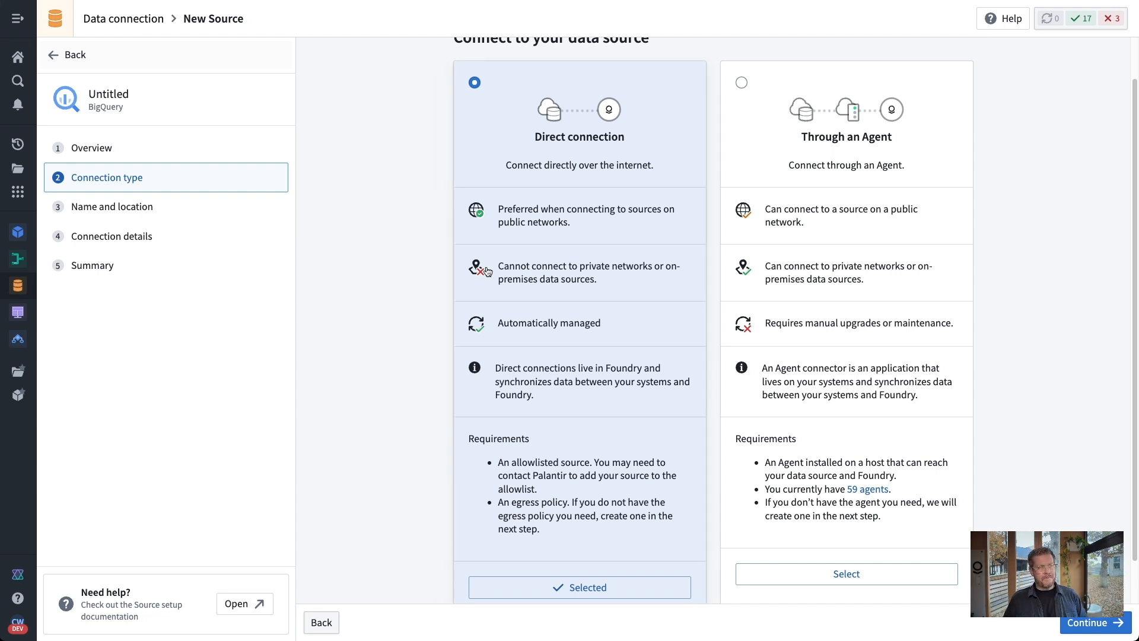
click(1061, 623)
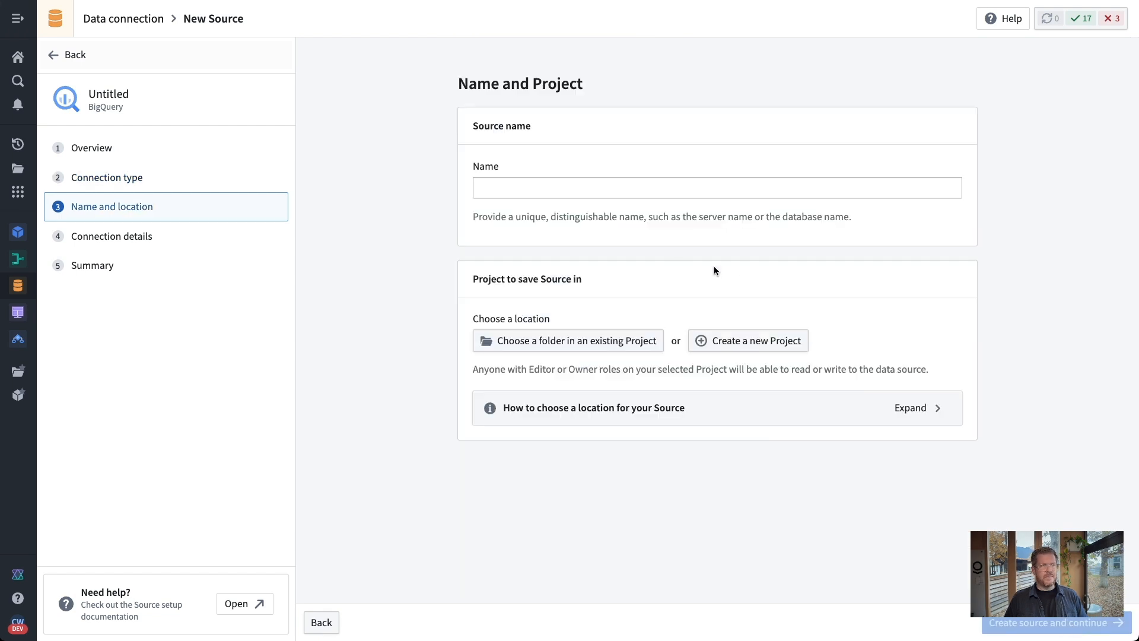
Name the new source Awesome Big Query Data Lake.
click(639, 185)
text(Awe)
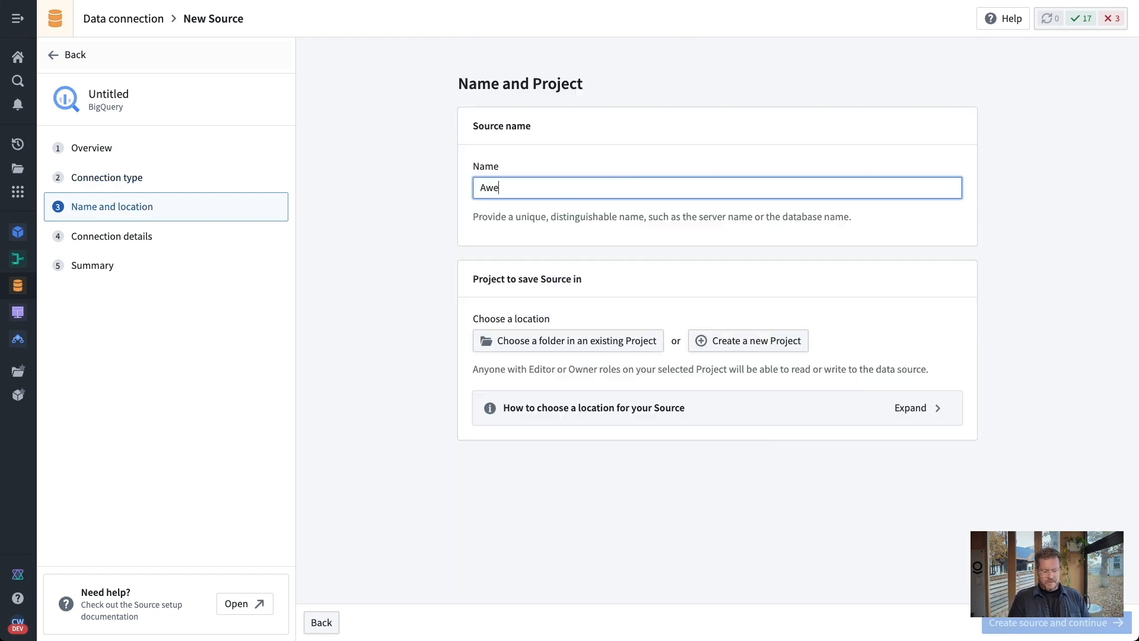
text(some Big Query )
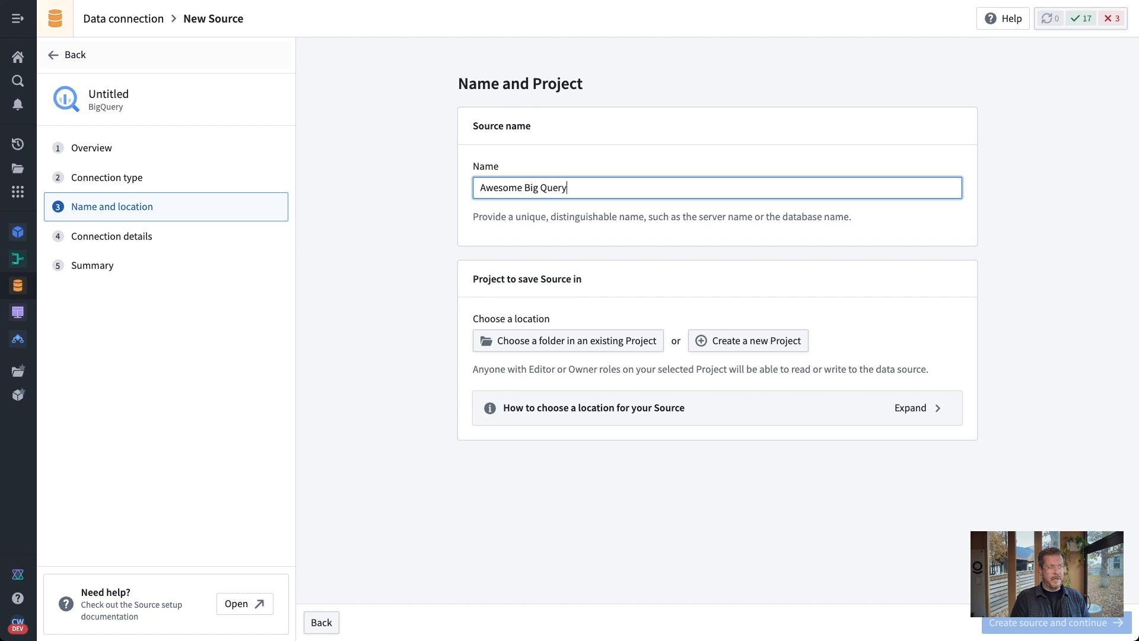
text(Data Lake)
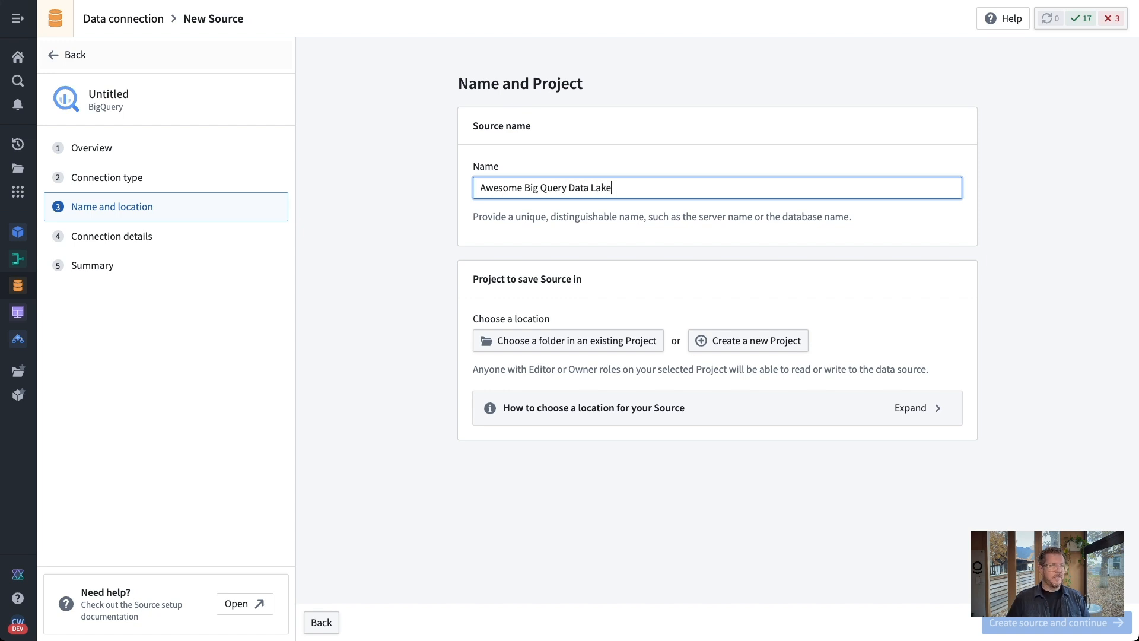
Set the save location to the Data Connection folder of the favorite project Build with Me Demo and create the source.
click(632, 341)
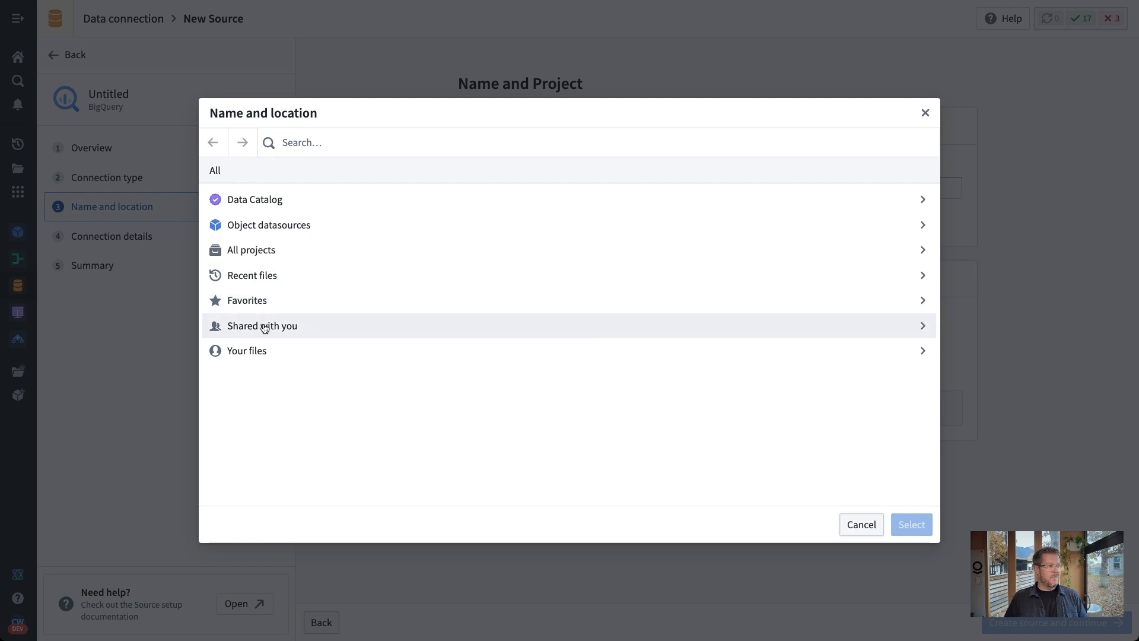
click(259, 304)
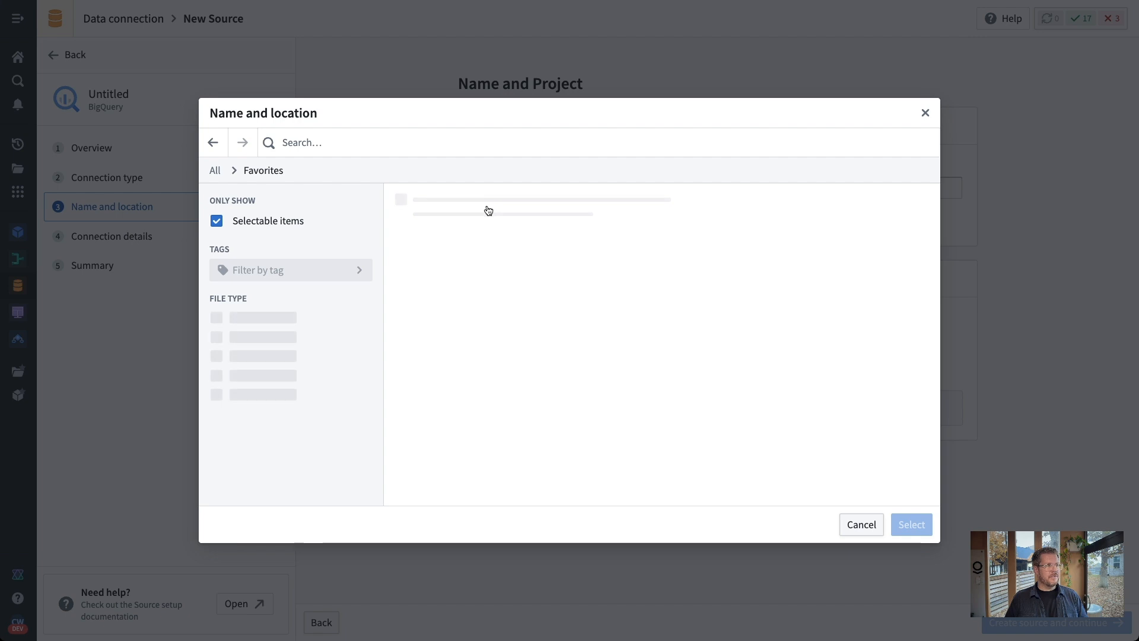
click(433, 213)
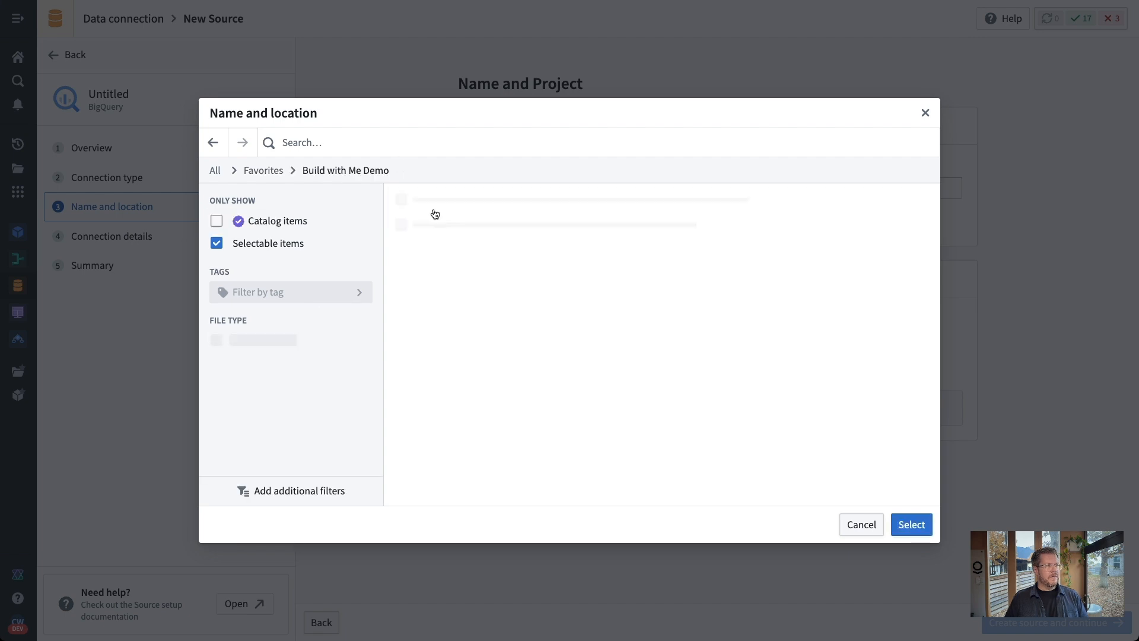
click(454, 274)
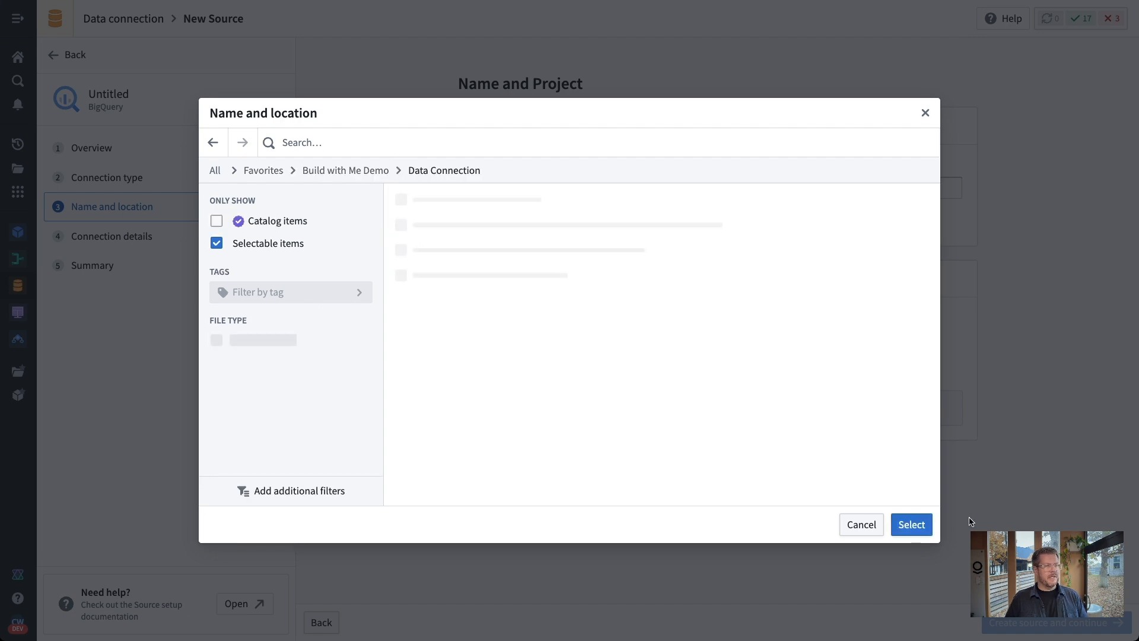
click(909, 524)
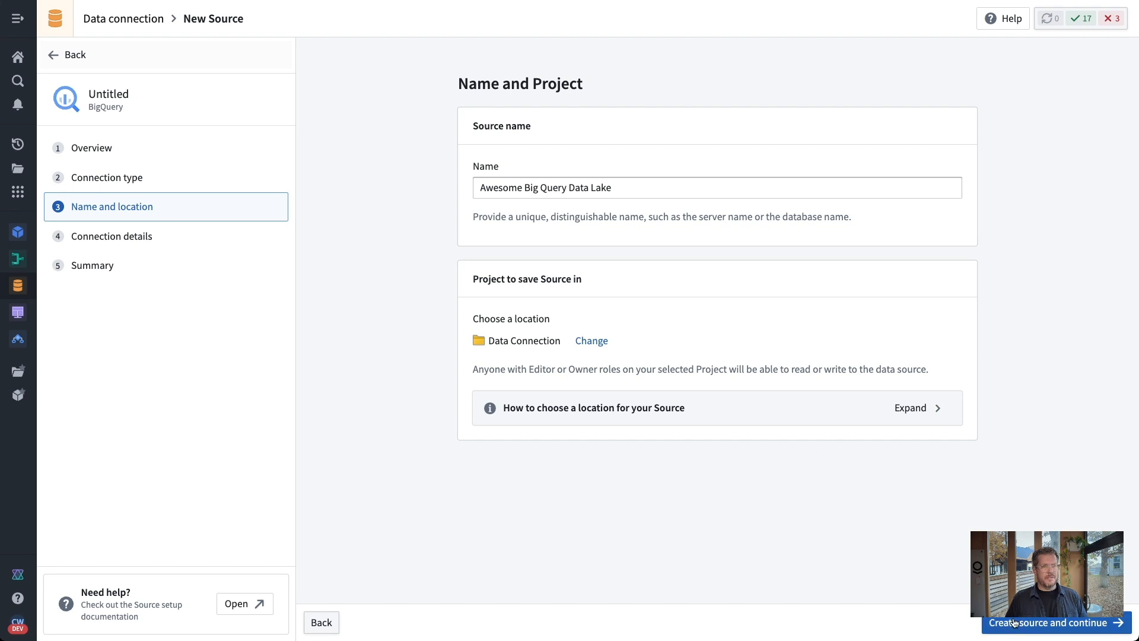
click(1053, 623)
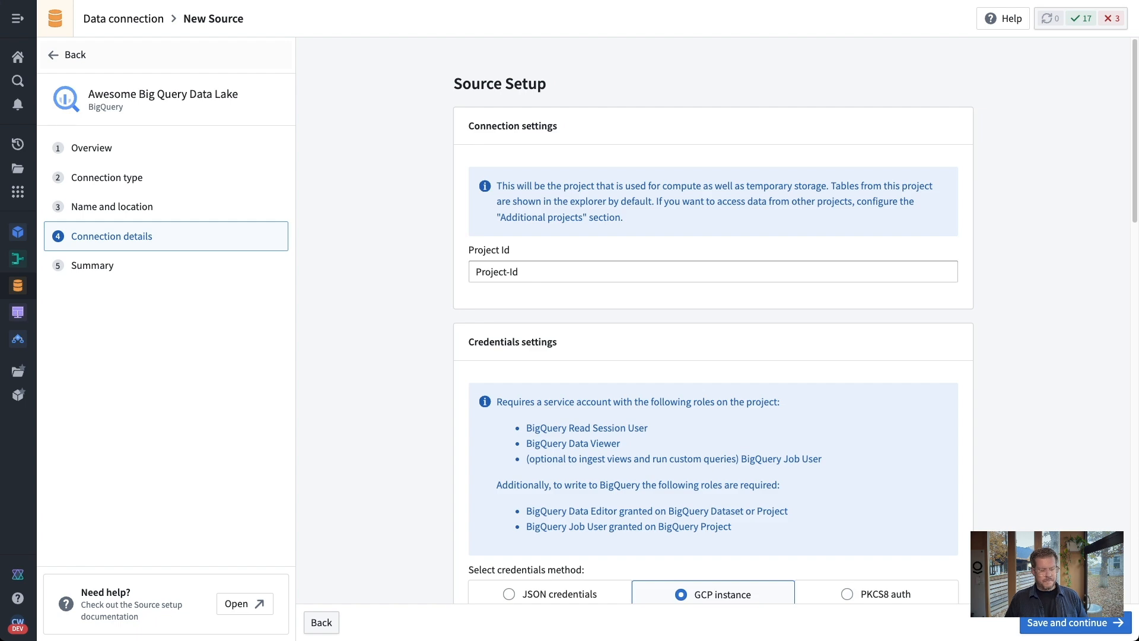
Set the project ID to testing-b00a8156 and switch the credentials method to JSON credentials, pasting the contents of the JSON credentials file.
click(640, 272)
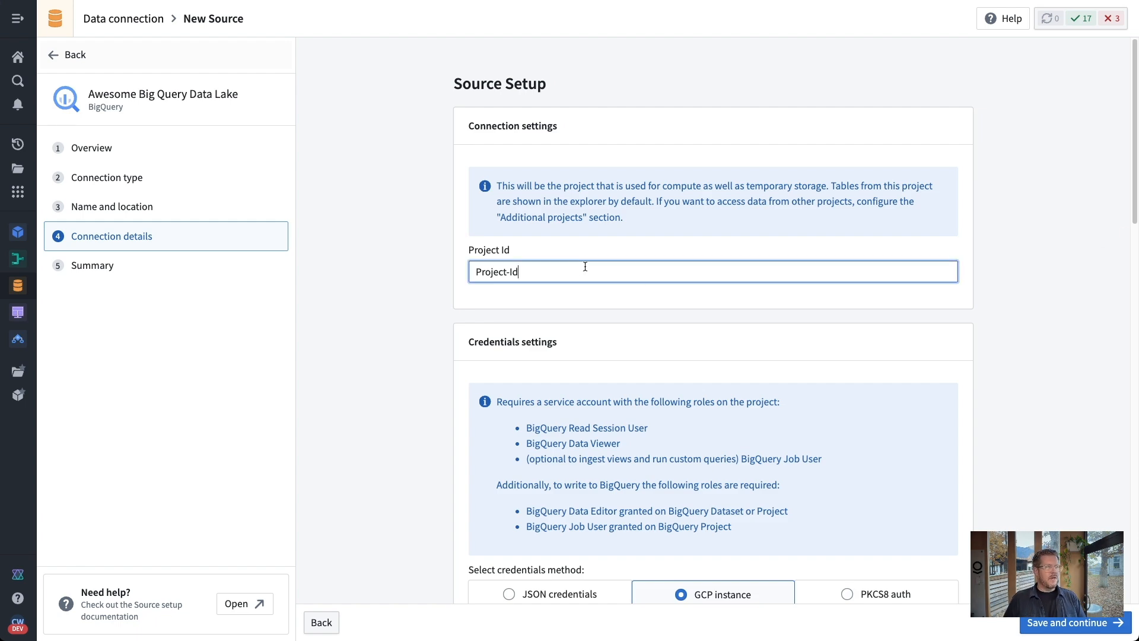
text(testing-b00a8156)
scroll(680, 346, down, 4)
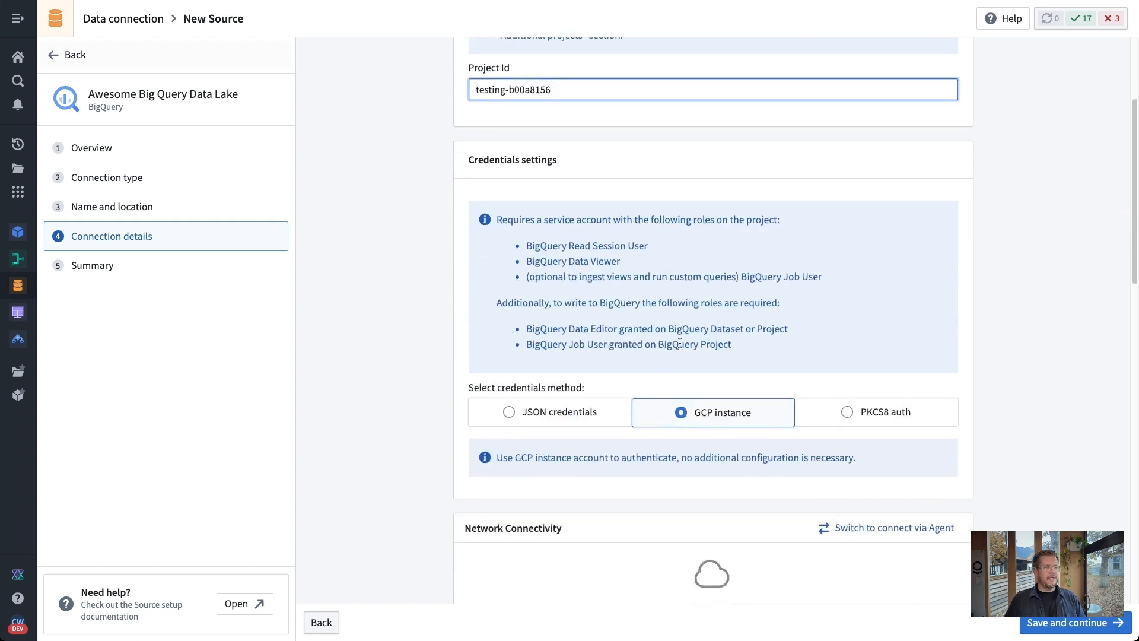
click(587, 357)
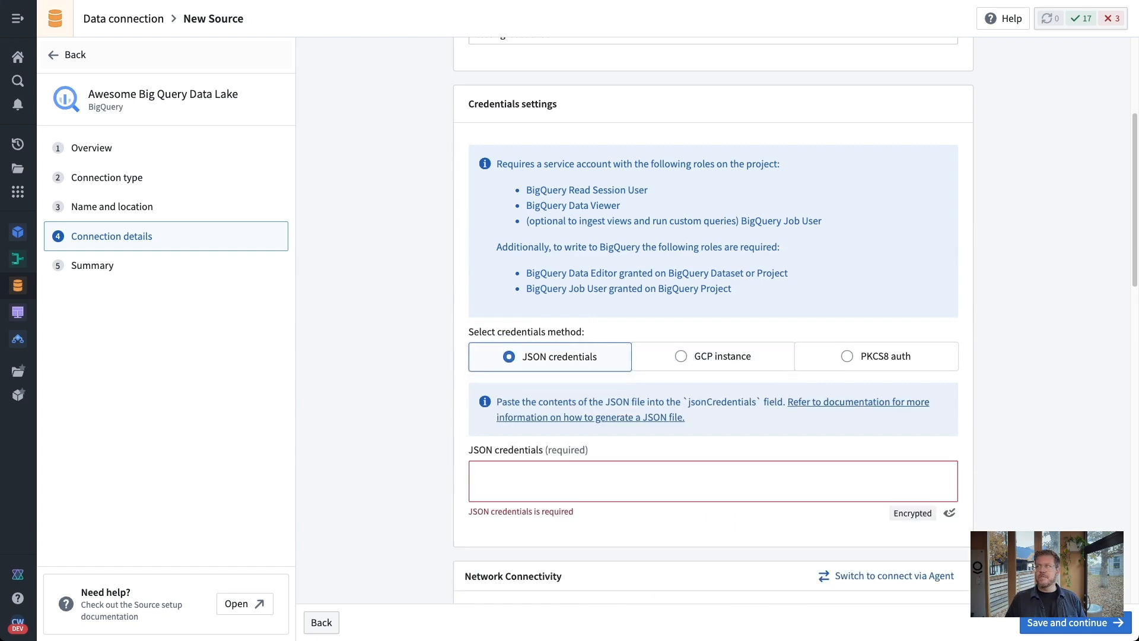
click(724, 485)
key(ctrl+v)
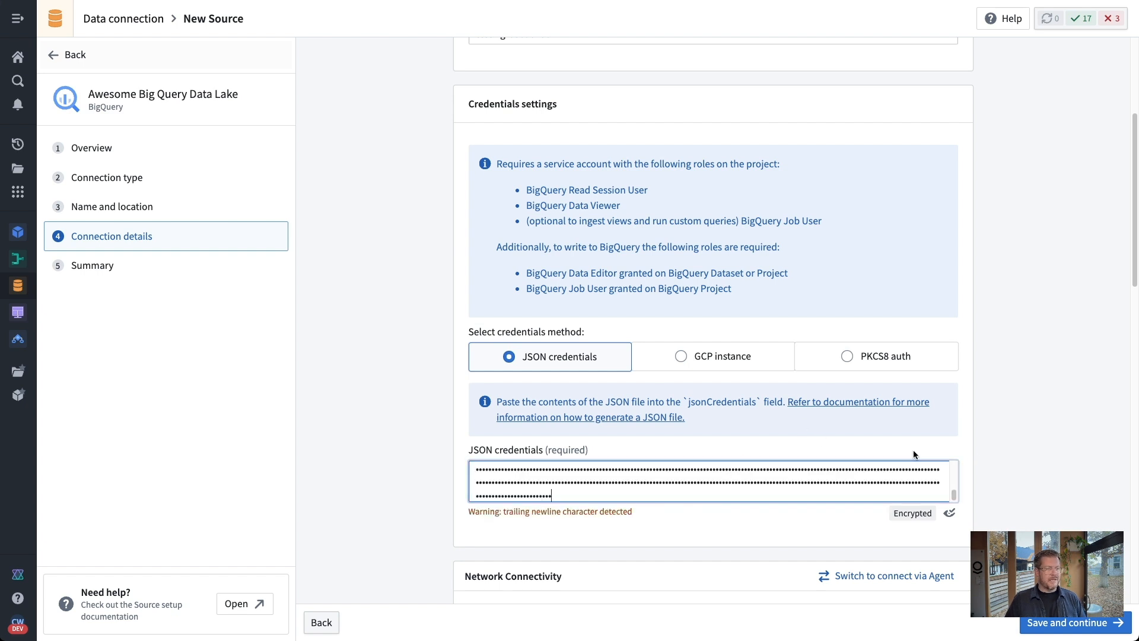
scroll(1021, 447, down, 10)
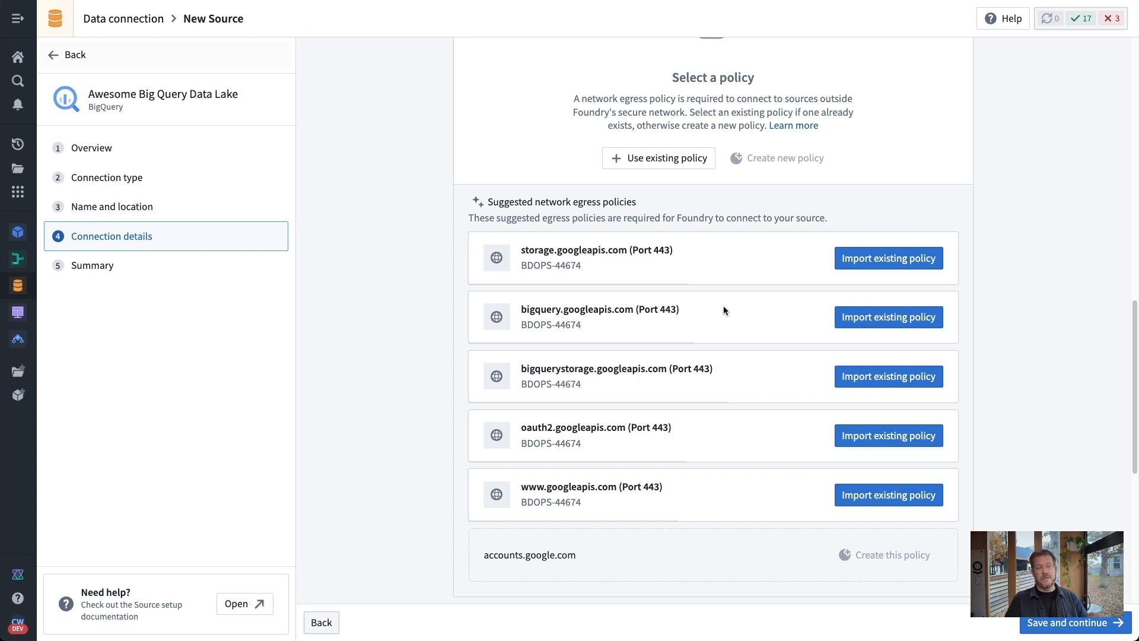
click(866, 261)
click(870, 317)
click(869, 318)
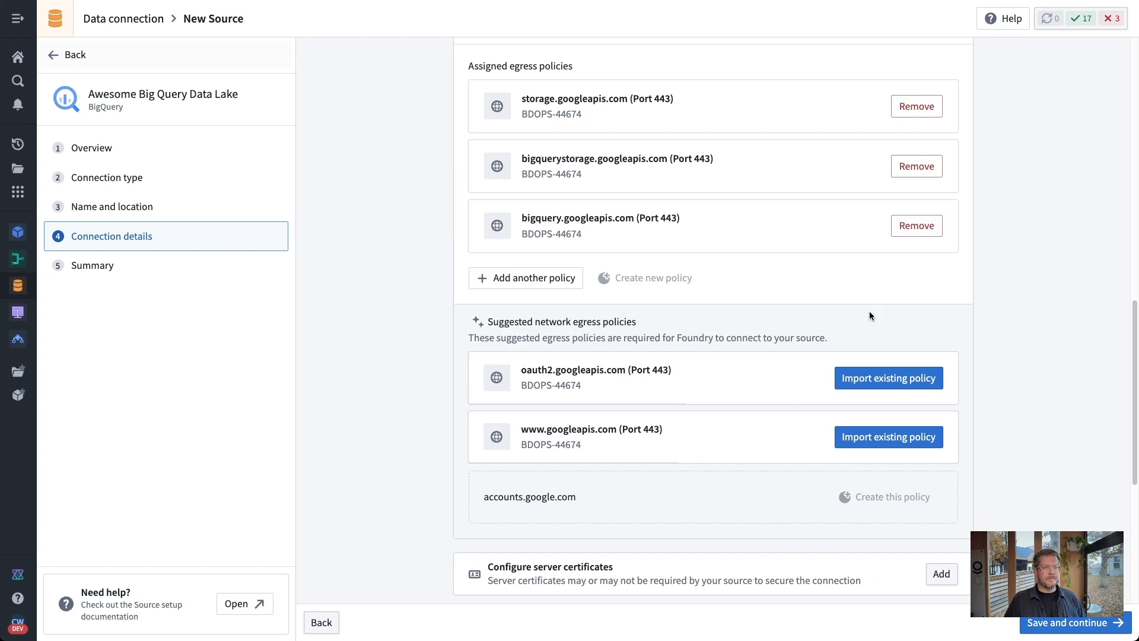
click(870, 377)
click(849, 438)
Save the source setup and open the source's page to its batch syncs and virtual tables overview.
click(1067, 623)
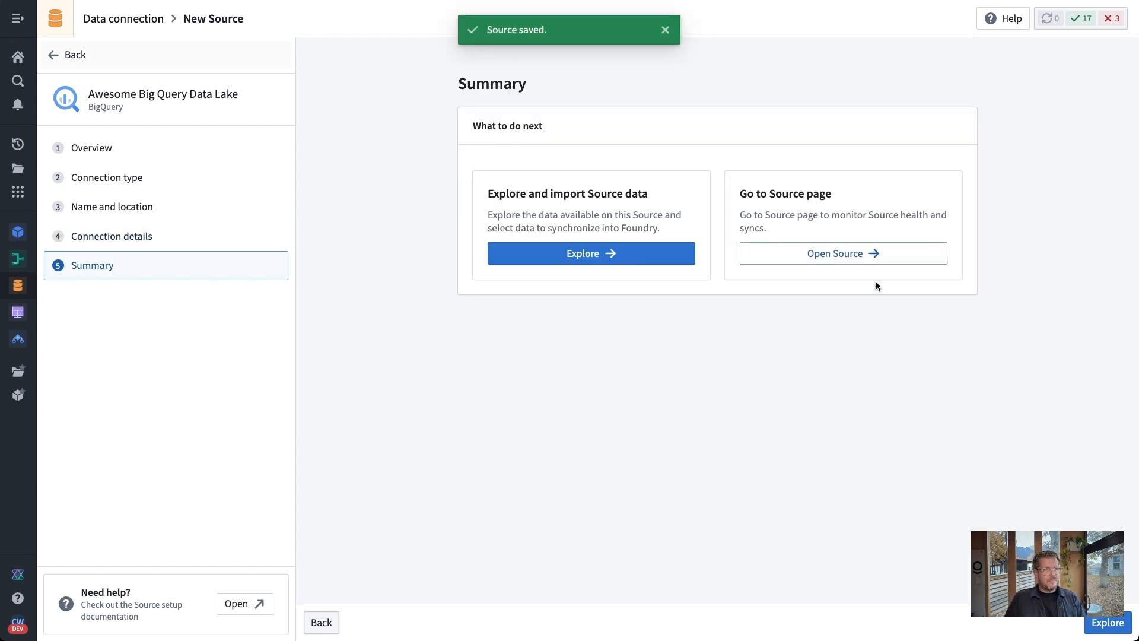
click(881, 261)
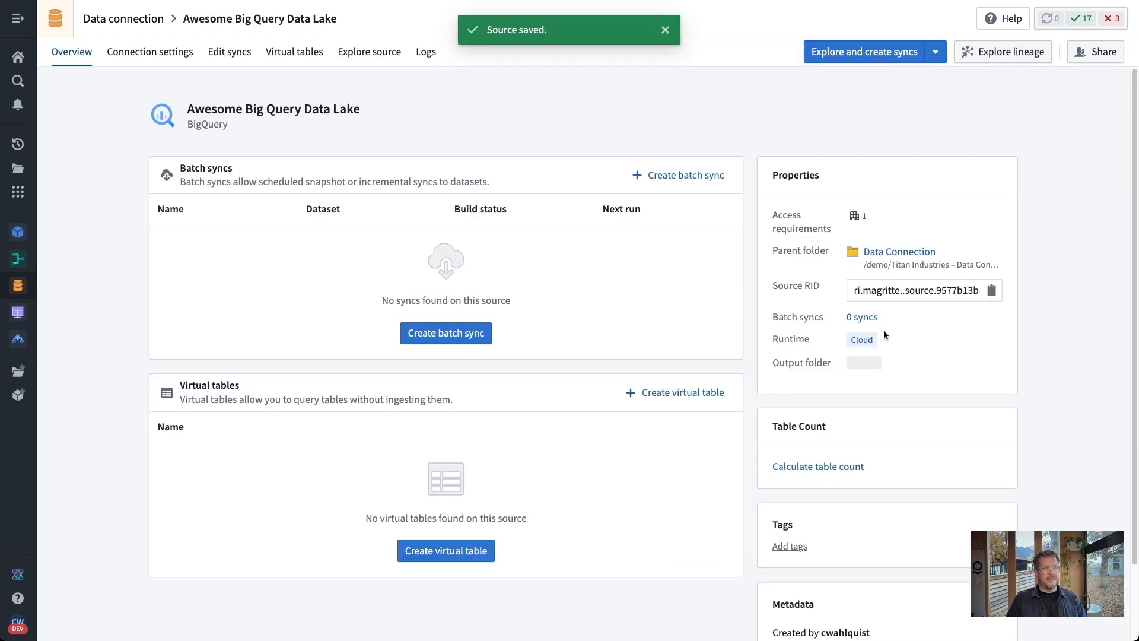
scroll(629, 403, down, 1)
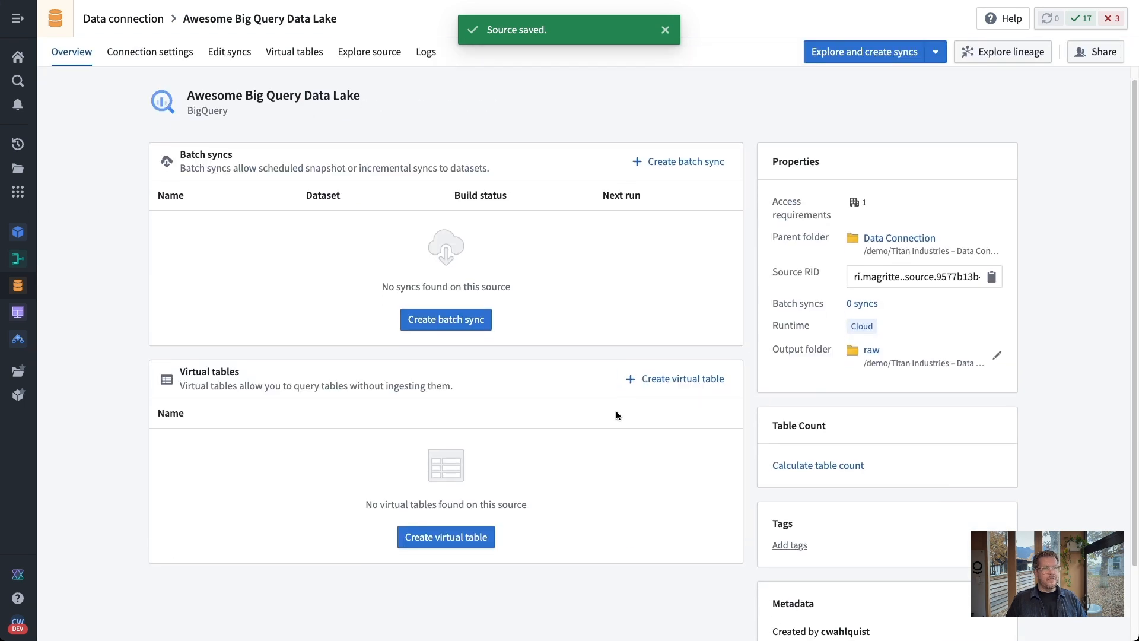
Start a new virtual table on the source and set its location to the Data/Raw folder of Build with Me Demo.
click(475, 544)
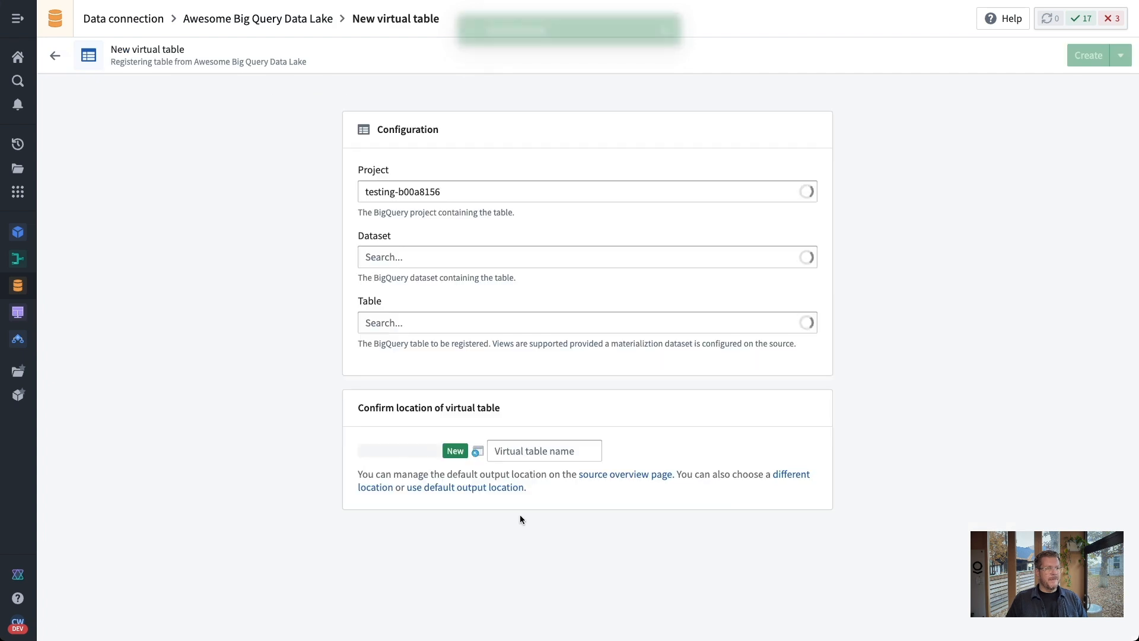
click(376, 487)
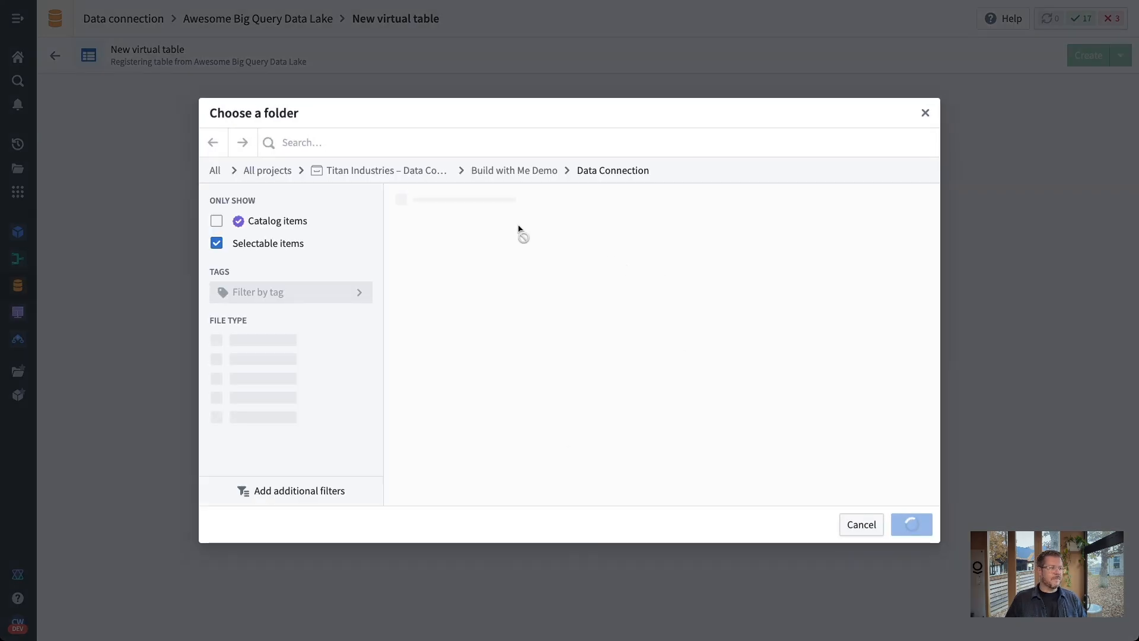
click(549, 172)
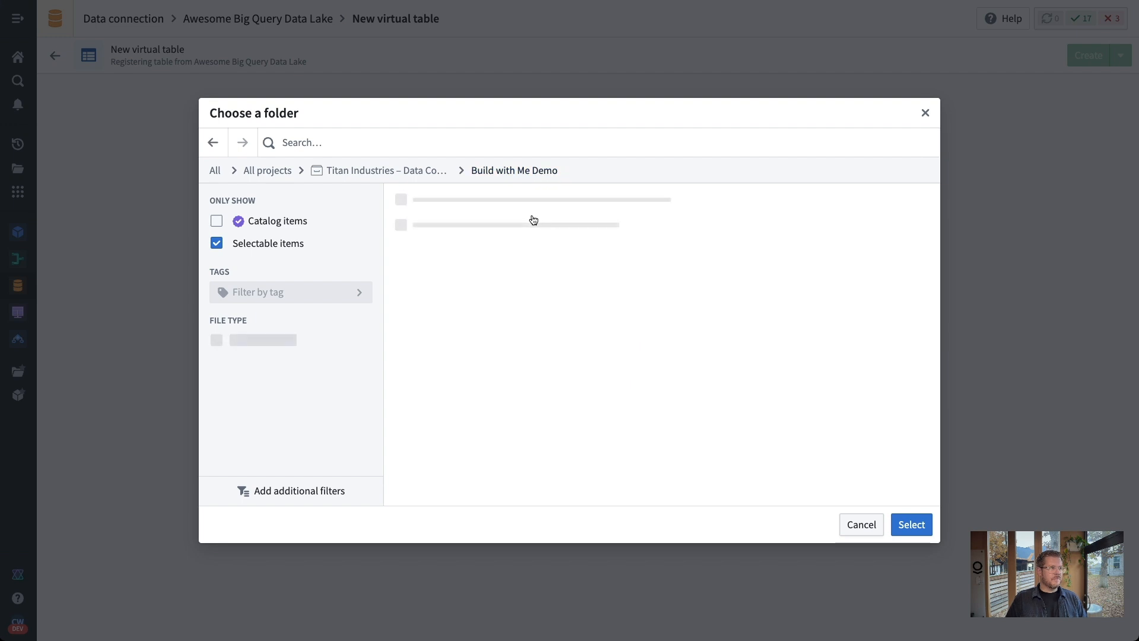
click(429, 253)
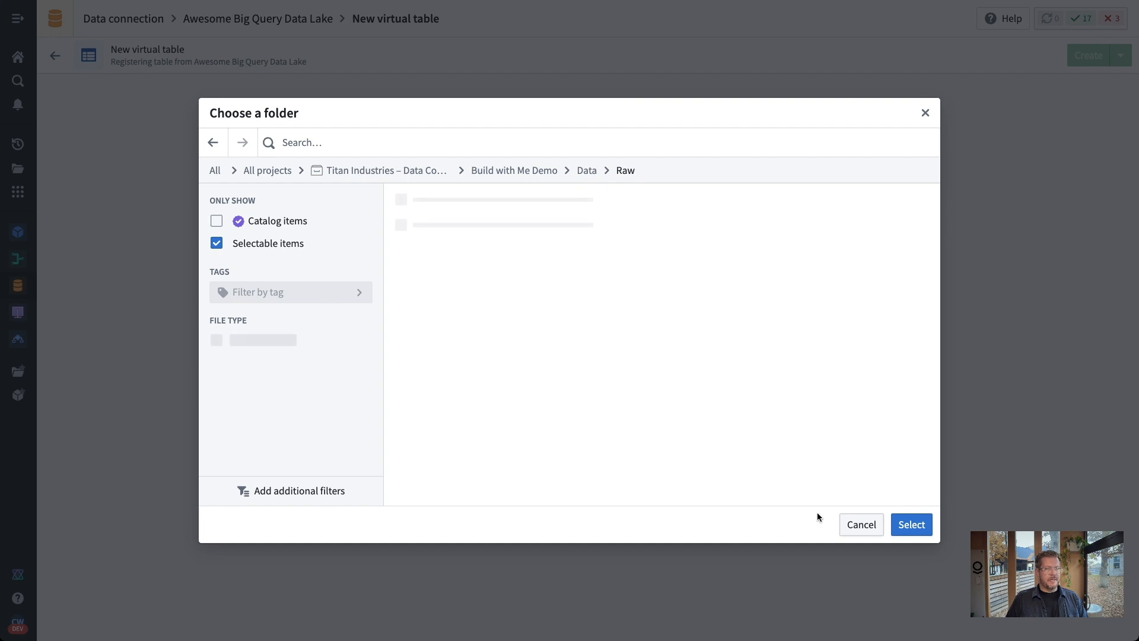
click(907, 524)
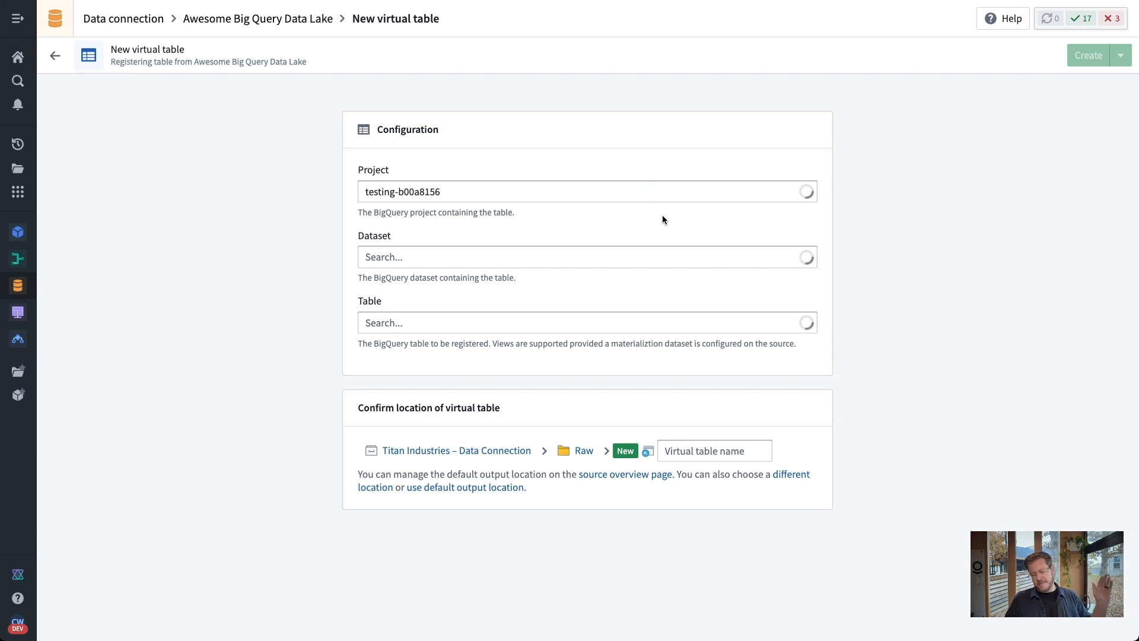
Choose dataset cooking_show_demo and table txn_trouble_tickets, name the virtual table trouble_tickets, and create it.
click(626, 252)
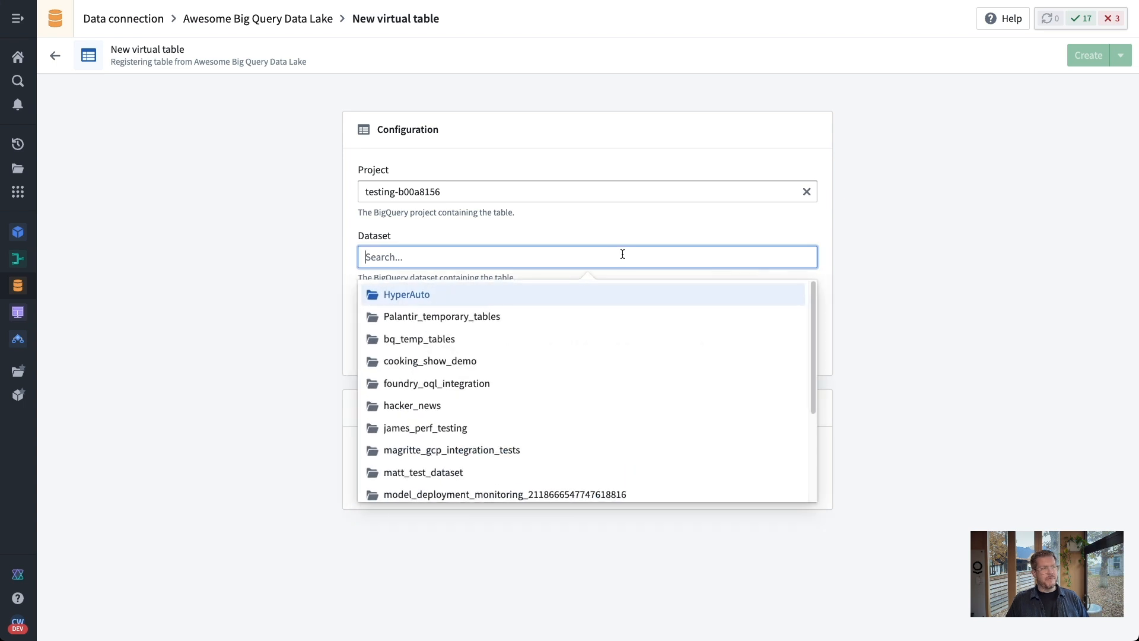
click(463, 359)
click(487, 322)
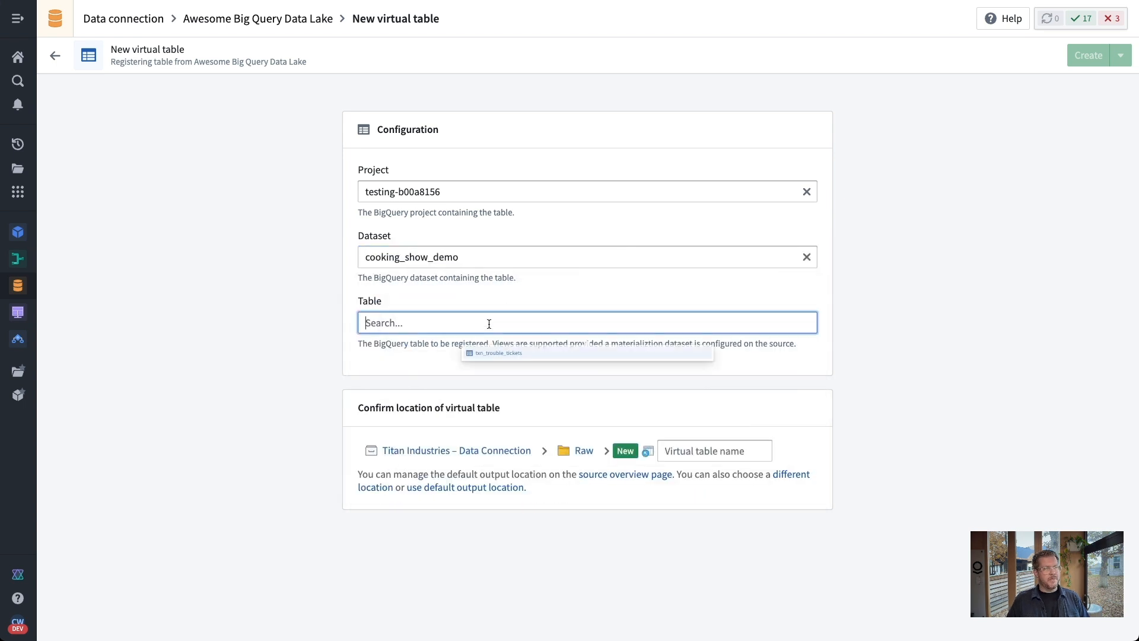
click(459, 358)
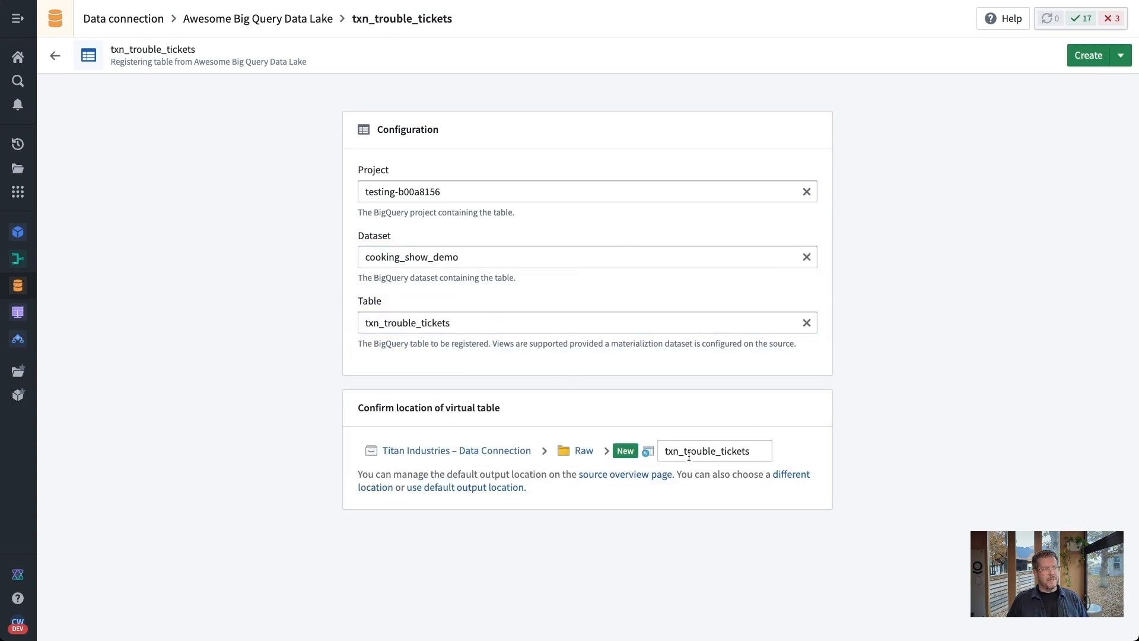
drag(687, 455, 661, 454)
key(BackSpace)
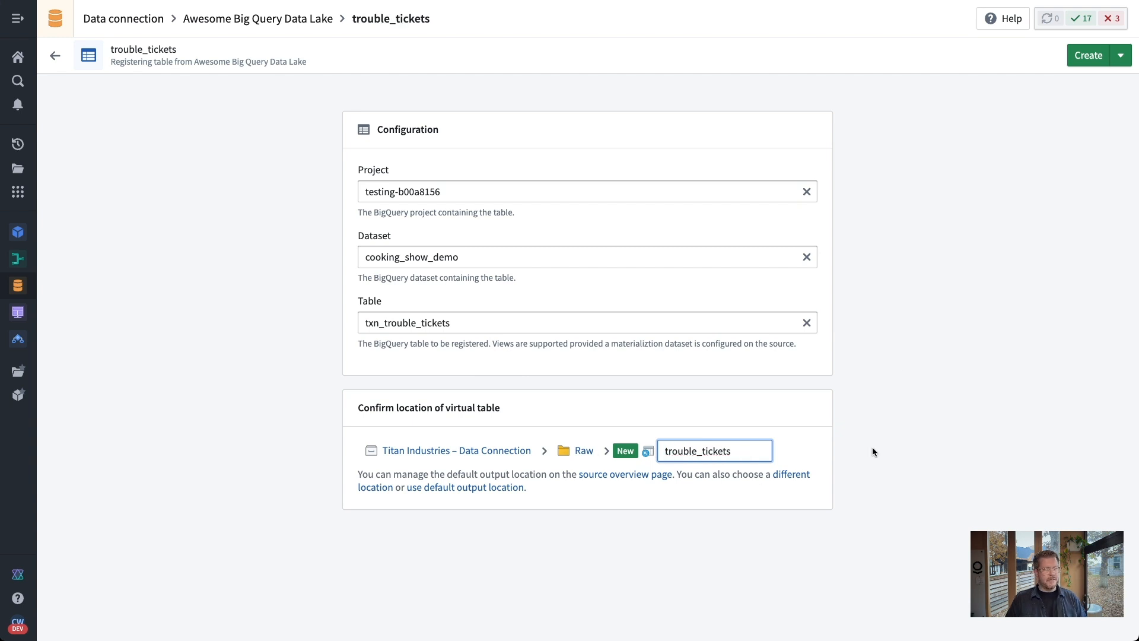
click(1073, 59)
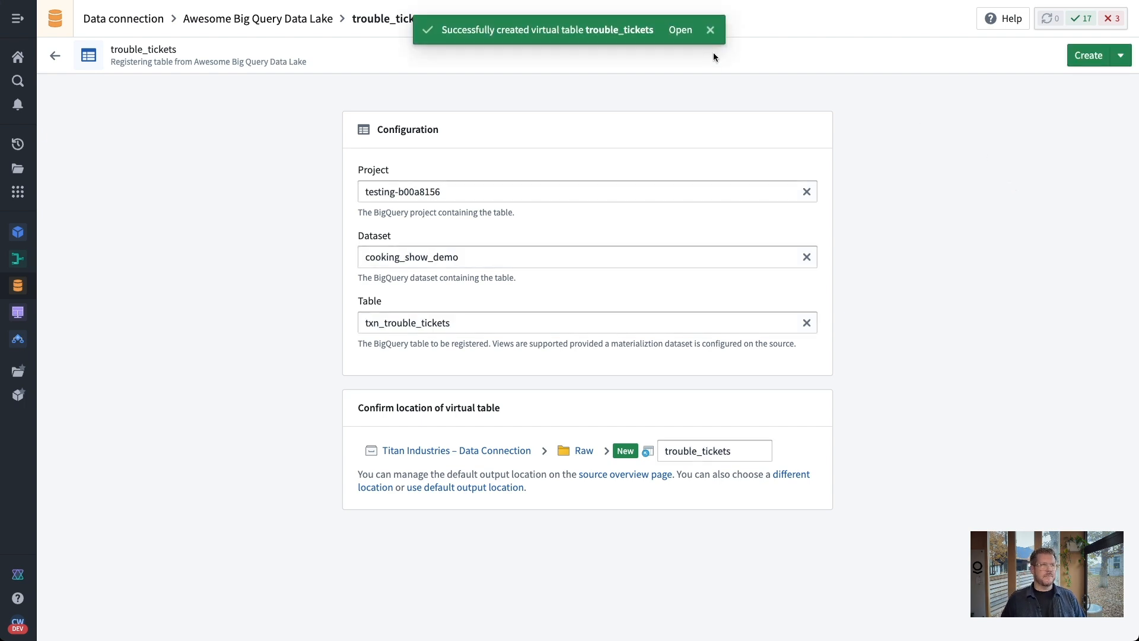
Open the new virtual table, examine its BigQuery table details, and return to the data preview.
click(679, 29)
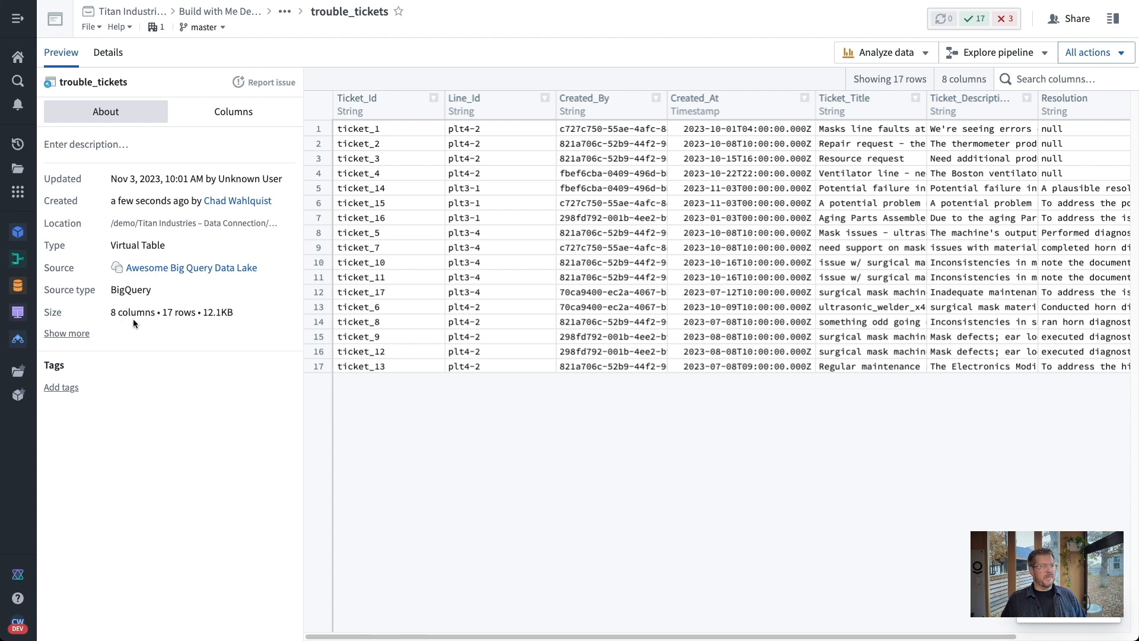
click(108, 53)
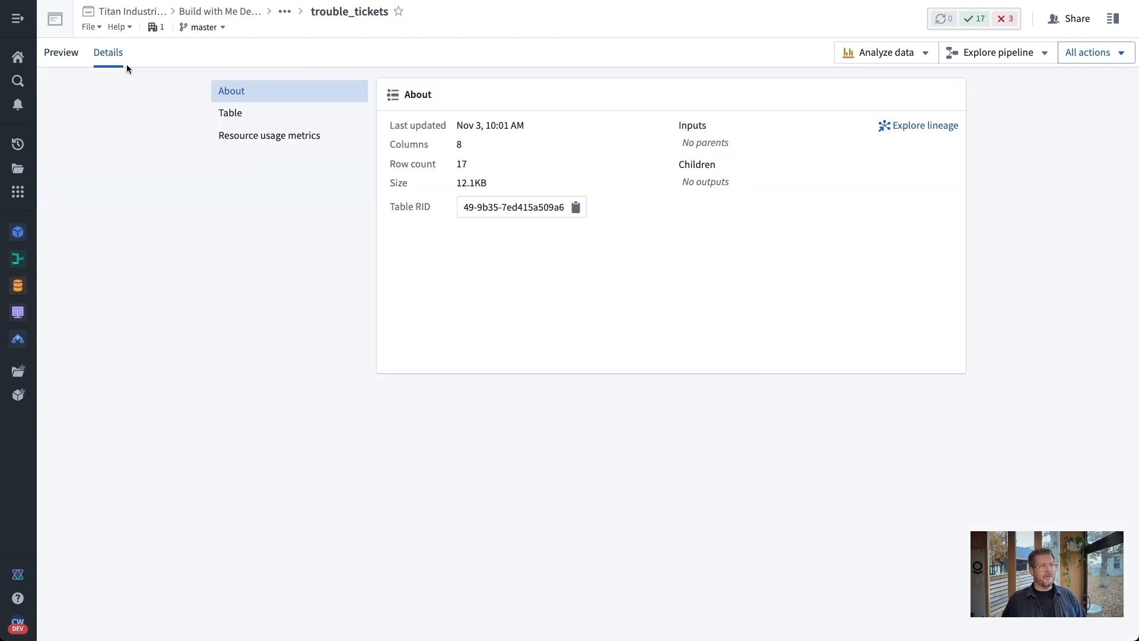
click(244, 121)
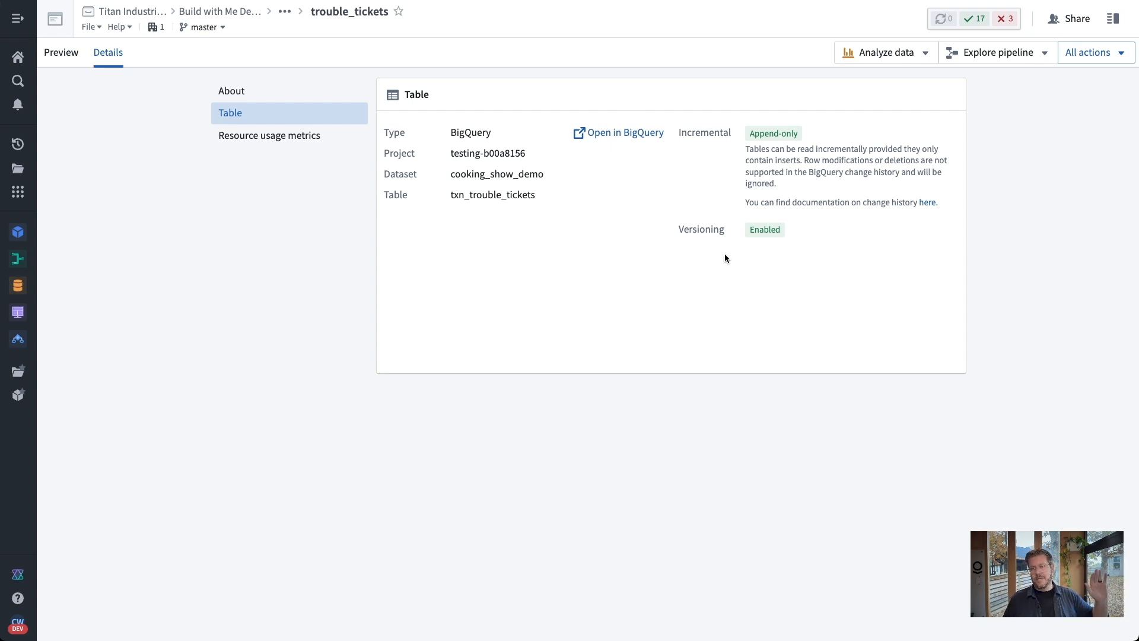
click(74, 53)
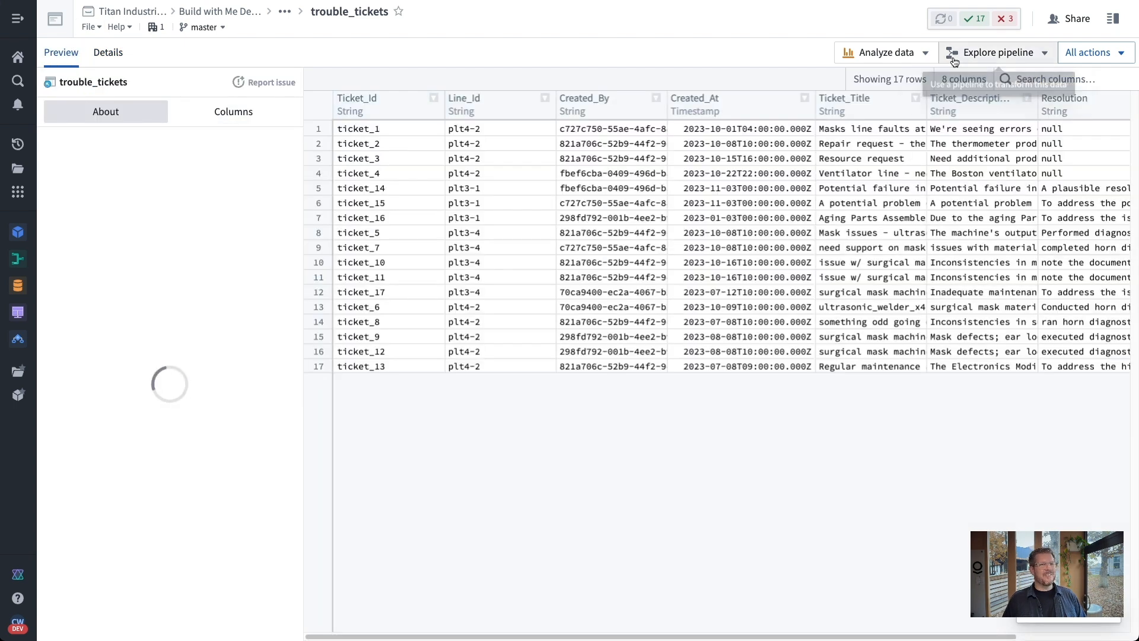
Start a new pipeline from the trouble_tickets table and set its location to the Data/Pipeline folder of Build with Me Demo.
click(954, 62)
click(940, 91)
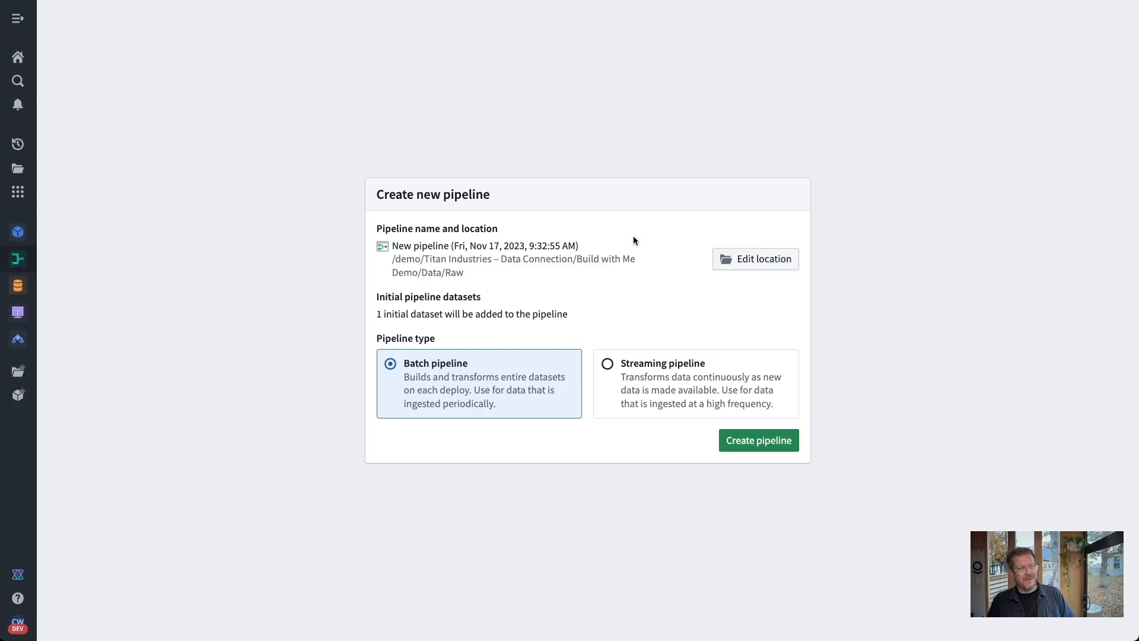
click(730, 268)
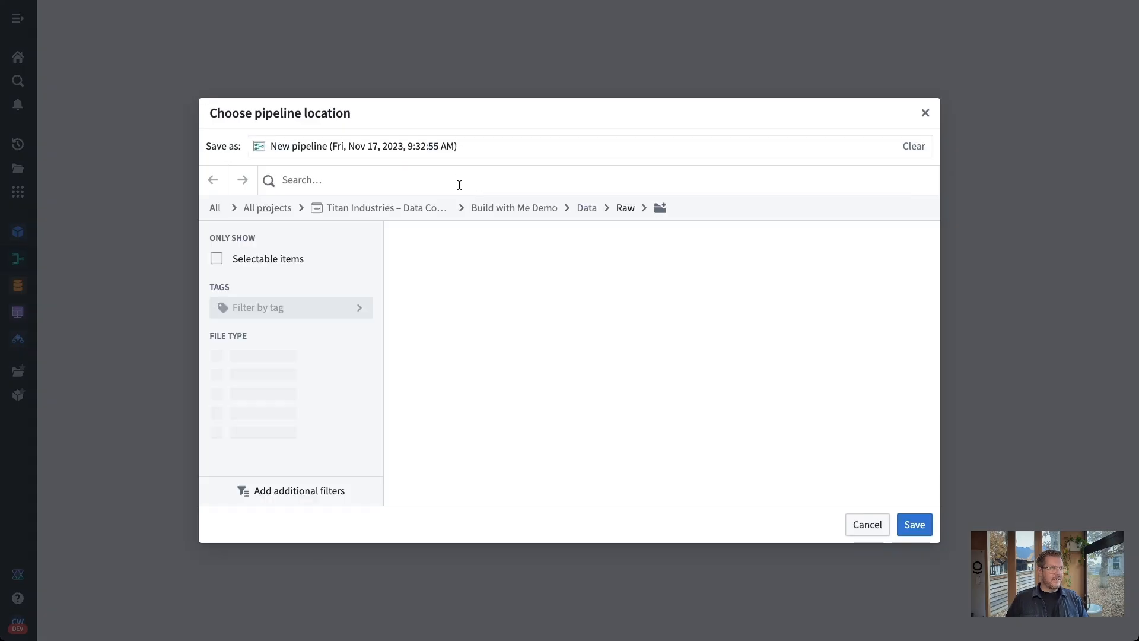
click(584, 209)
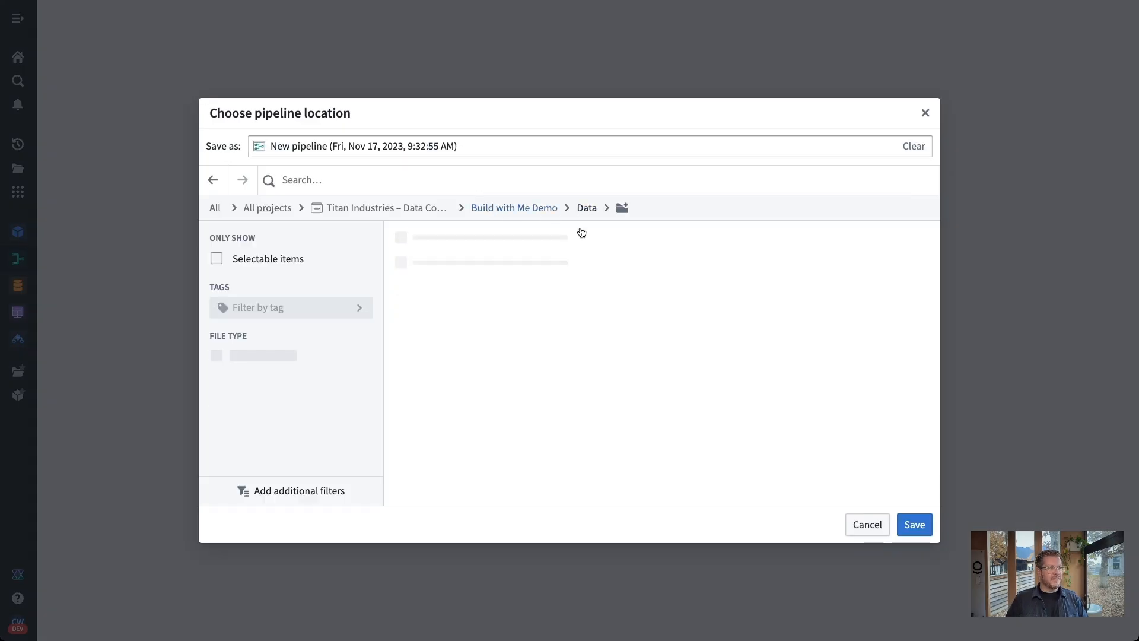
click(444, 243)
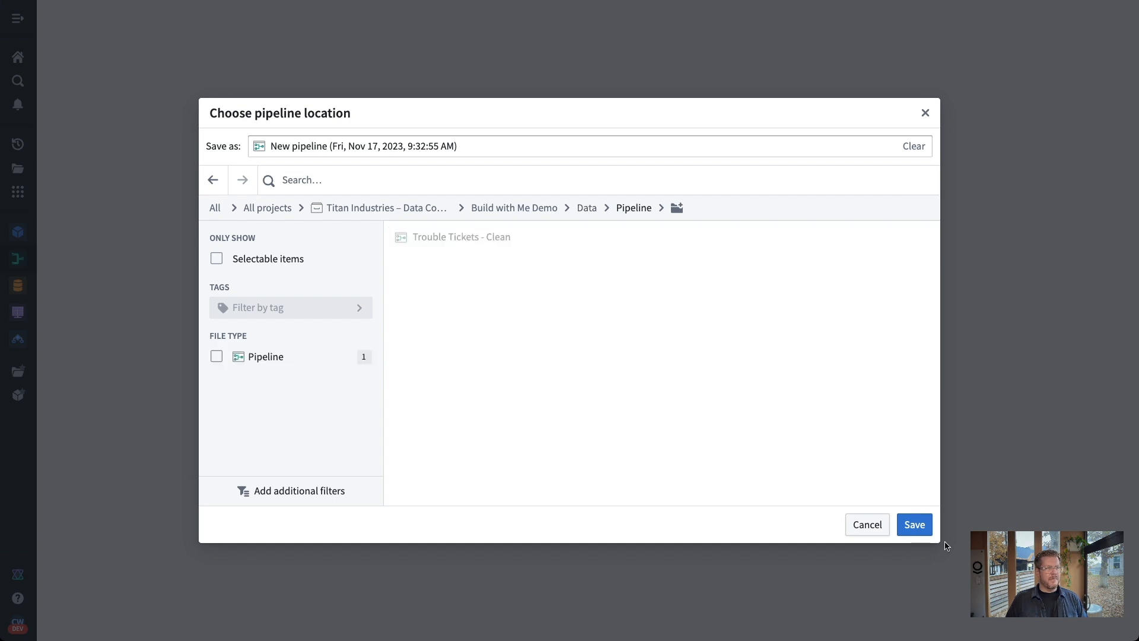
Name the pipeline Trouble Tickets, save its location, and create it as a batch pipeline.
click(498, 141)
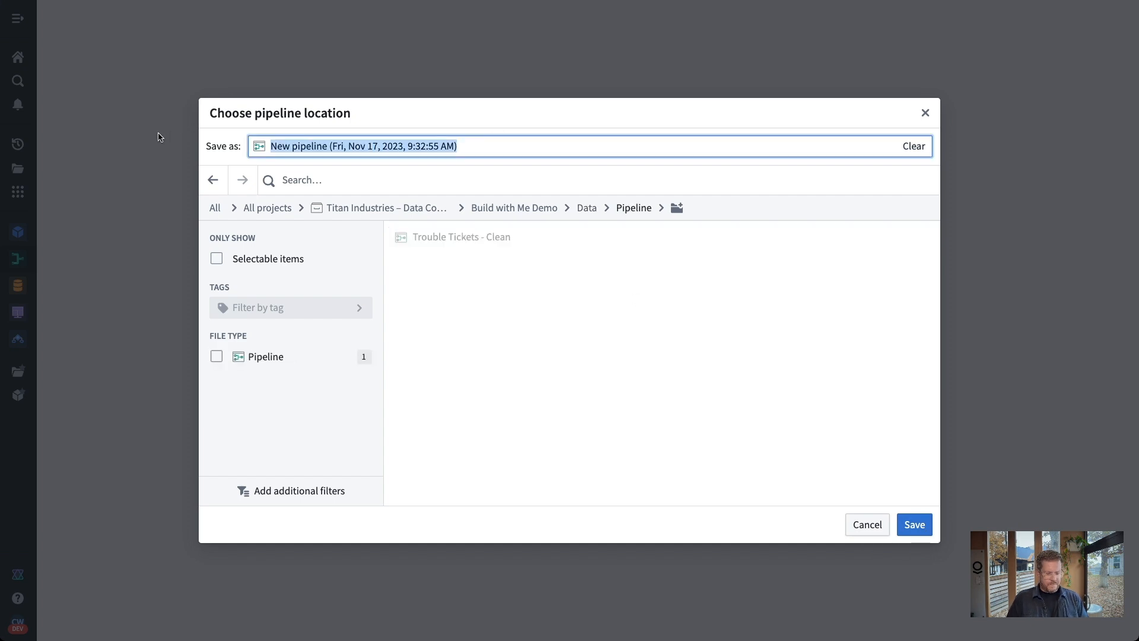
text(Trouble Ticket)
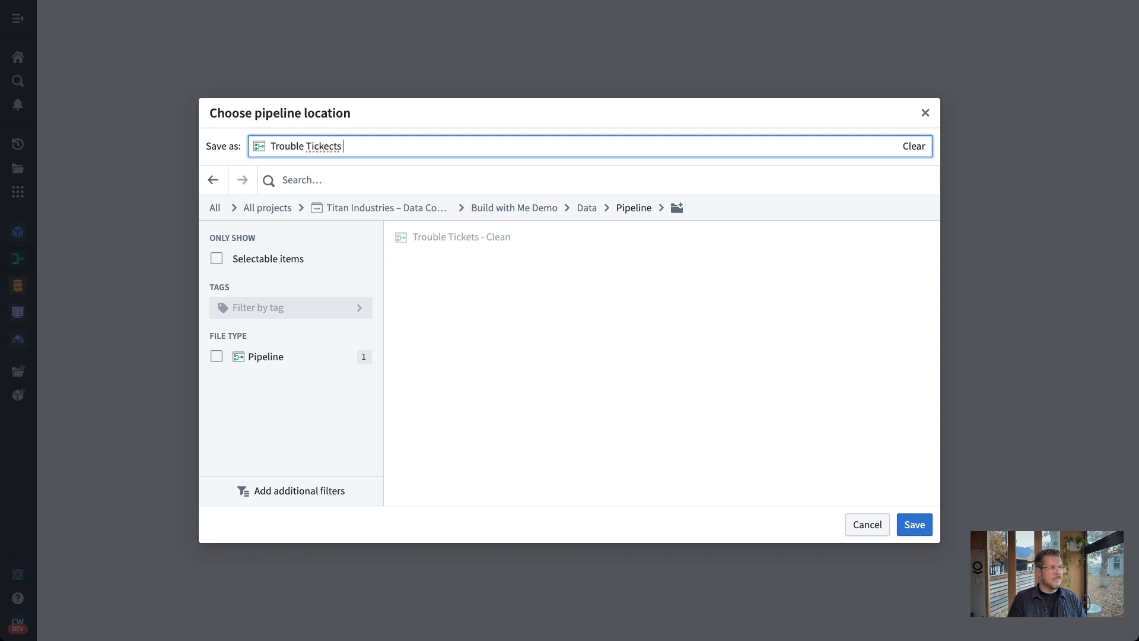
key(BackSpace)
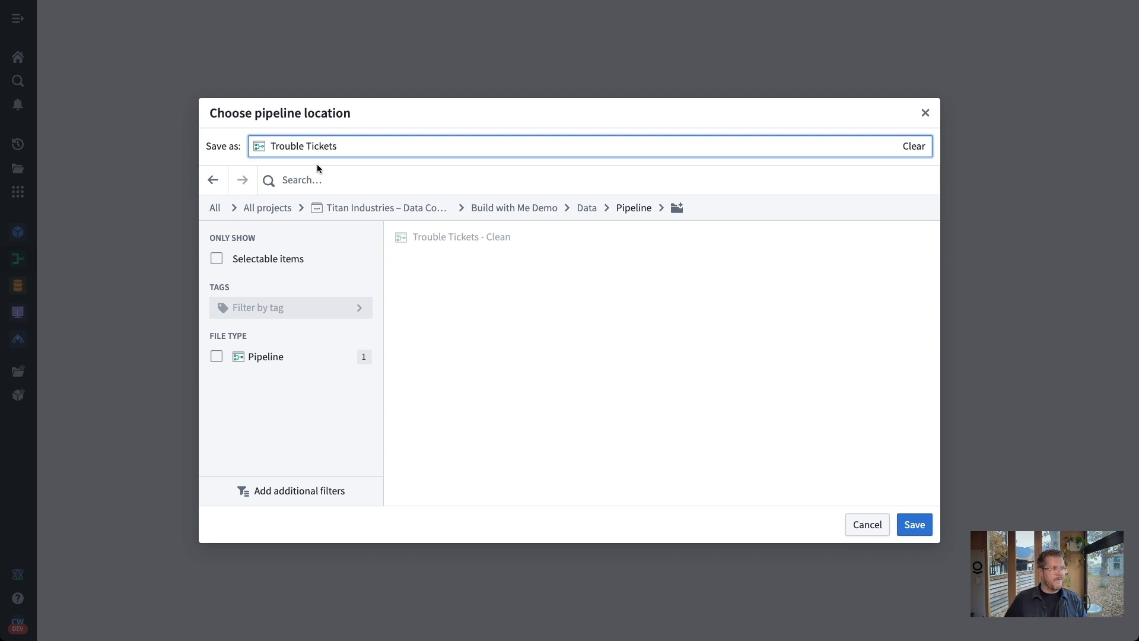
click(923, 529)
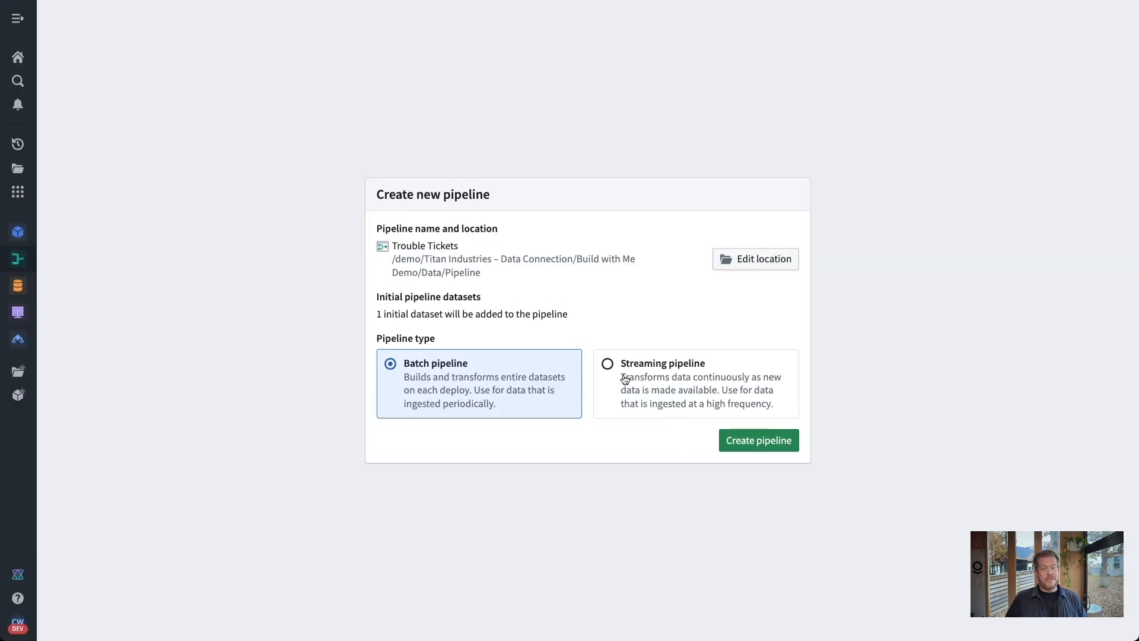
click(788, 442)
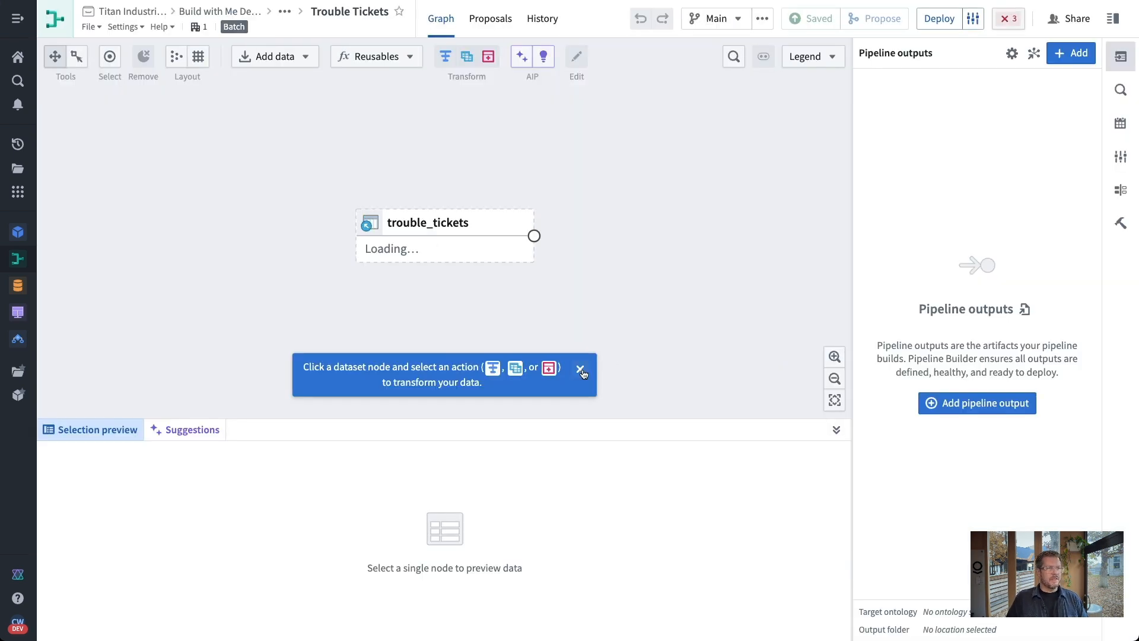
Dismiss the graph hint and move the trouble_tickets node further left to make room for transforms.
click(581, 369)
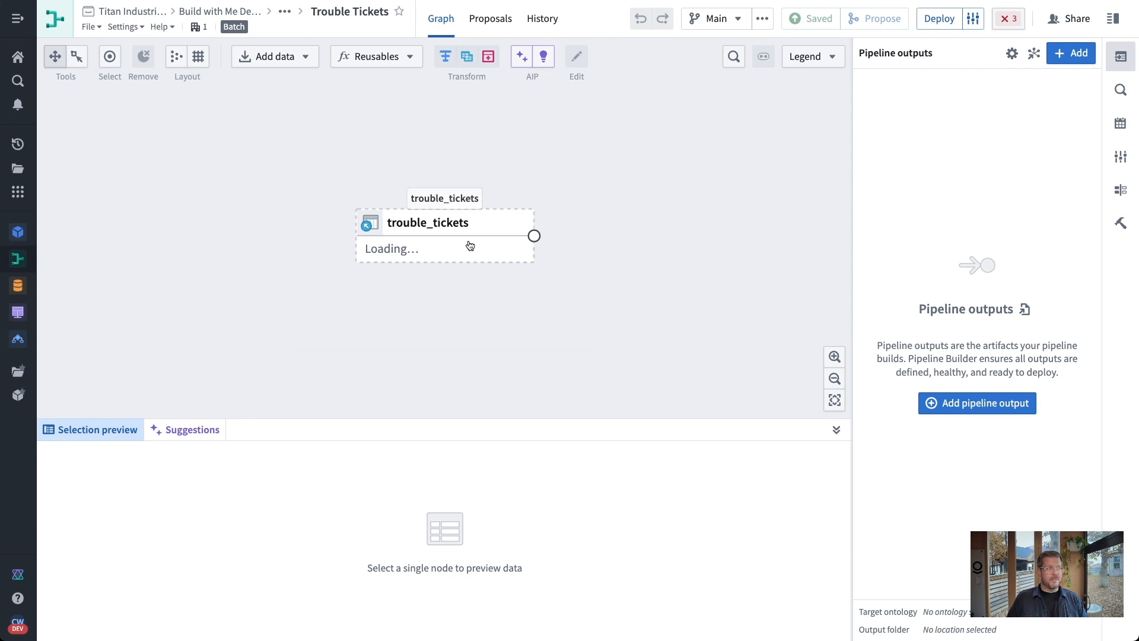
drag(465, 247, 326, 243)
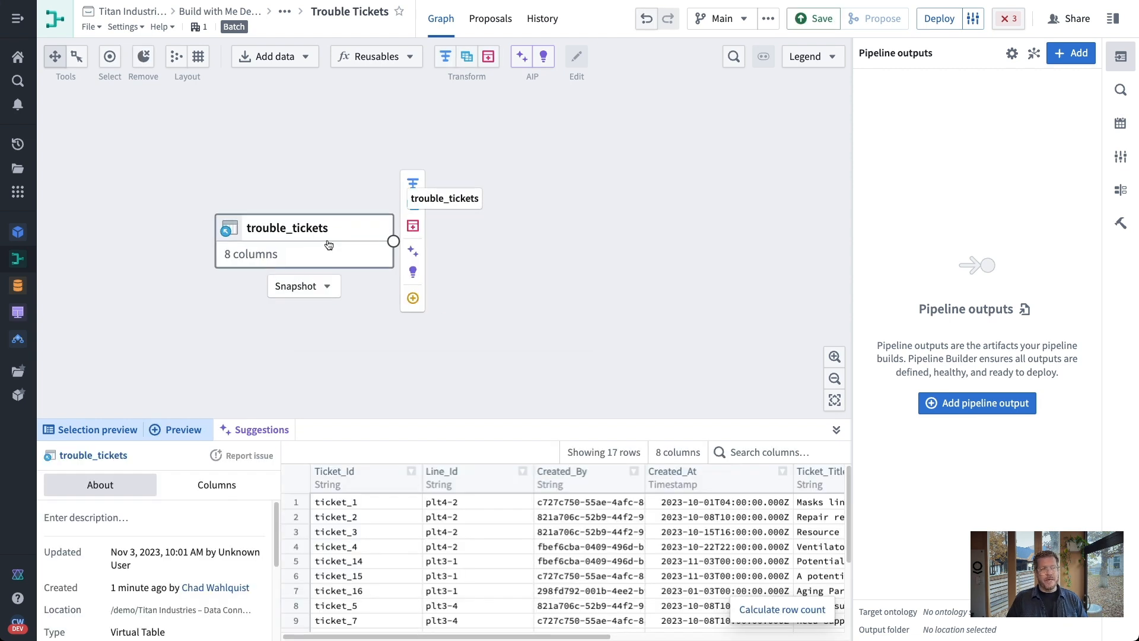
drag(319, 250, 283, 255)
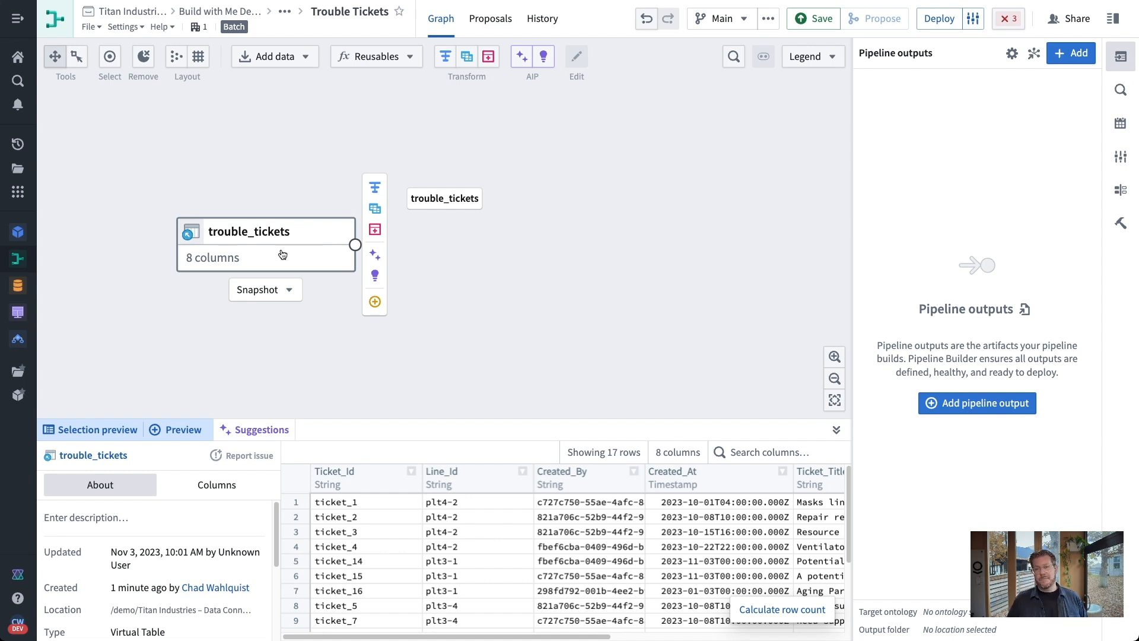
drag(283, 254, 230, 244)
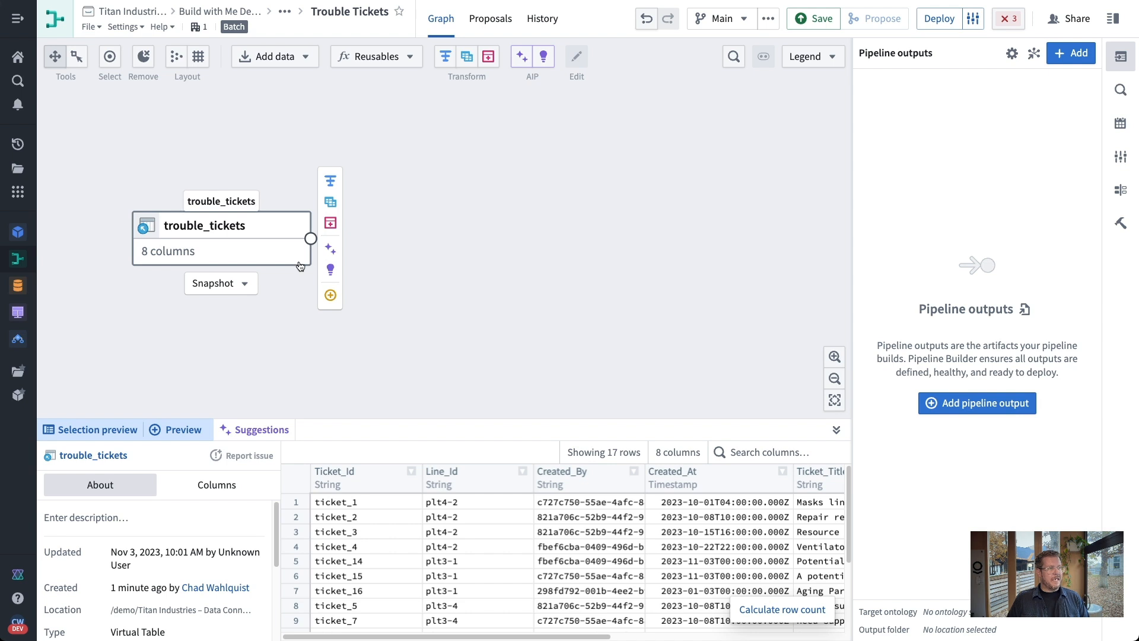
Generate an AI transform on trouble_tickets that replaces special characters with empty string in string columns, overwrites existing columns, and makes the status column typecase.
mouse_move(331, 224)
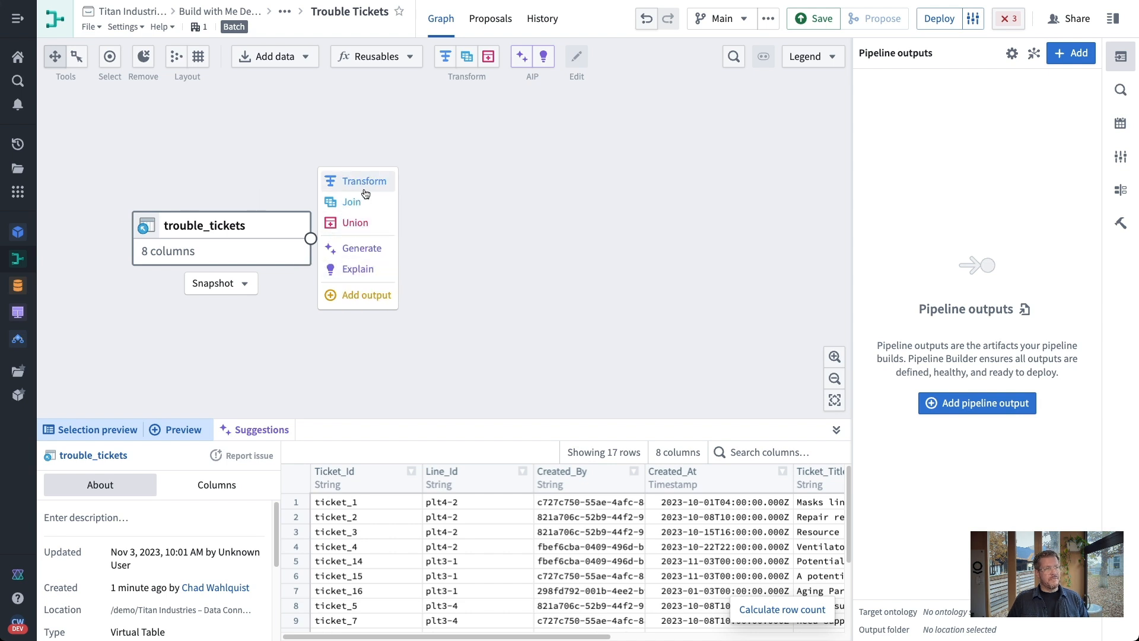
click(373, 256)
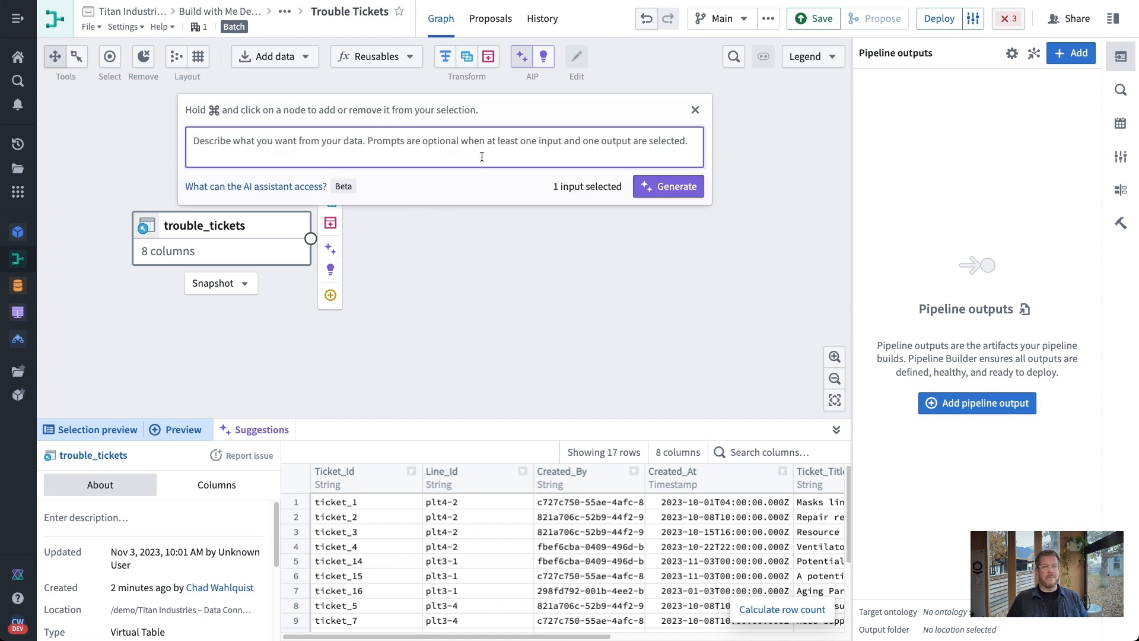
key(super+Tab)
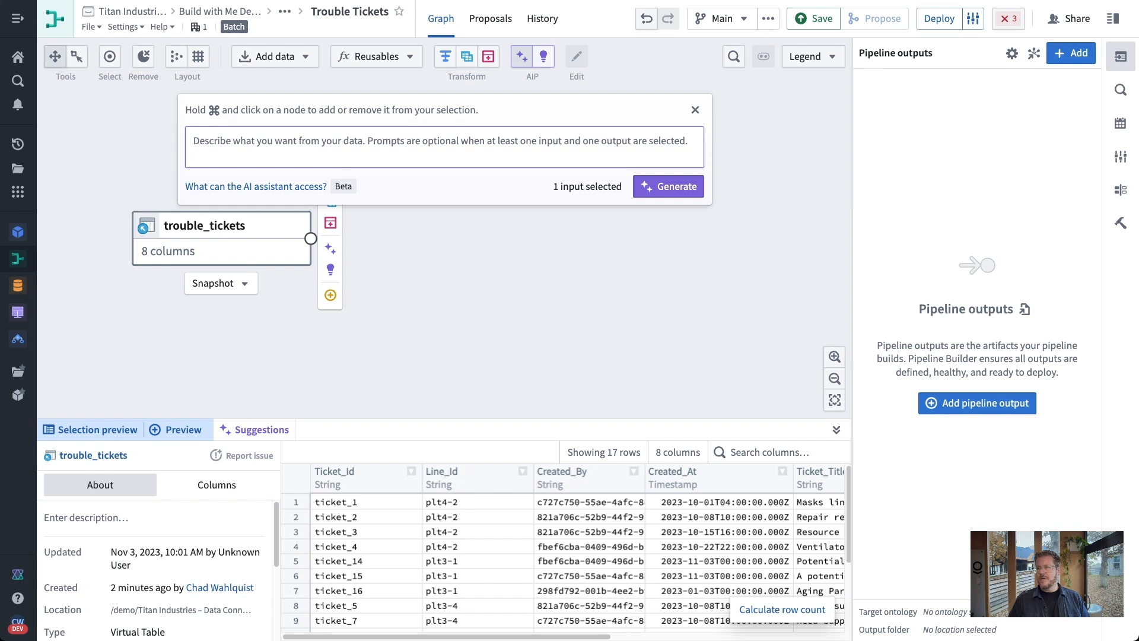
click(359, 141)
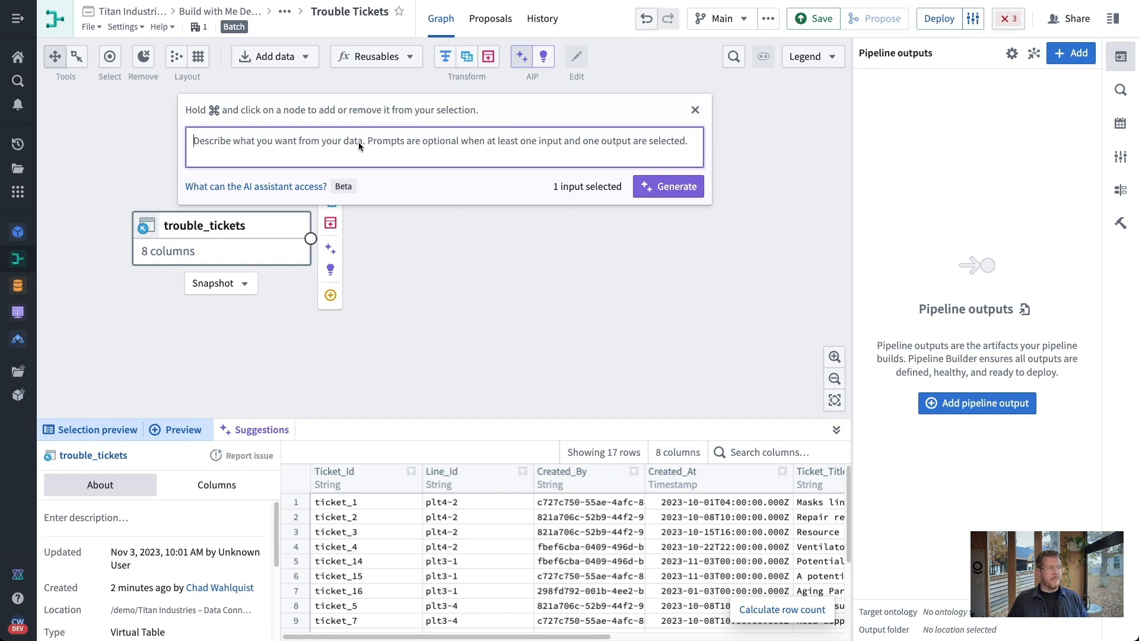
text(I want to replace special characters with empty string in my string columns and to overwrite existing columns and then also make the status column typecase)
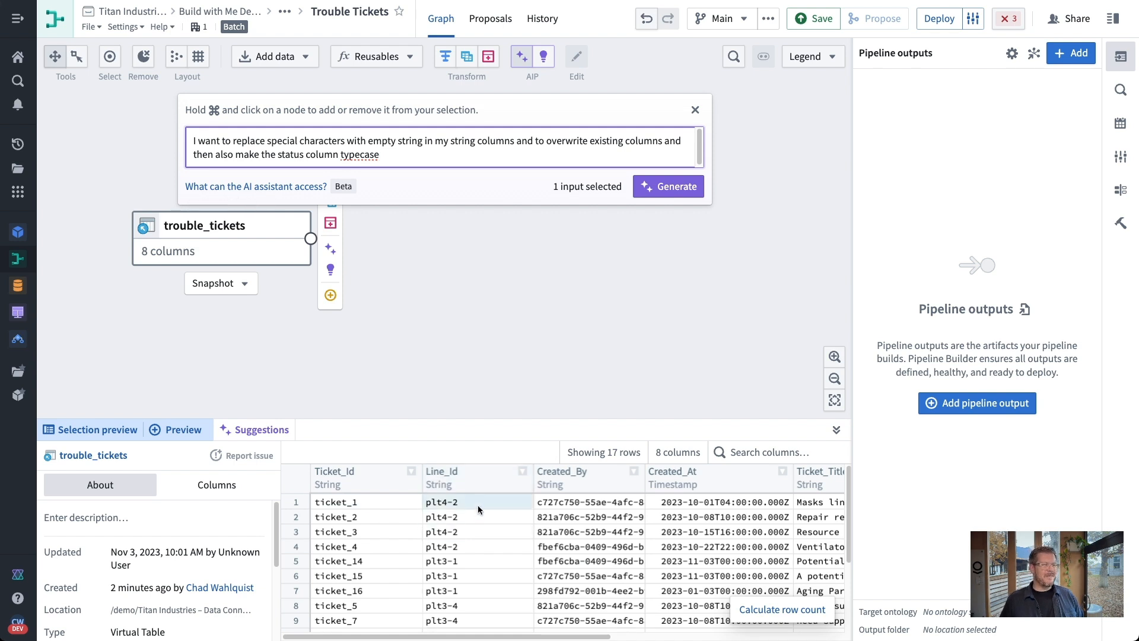
click(657, 189)
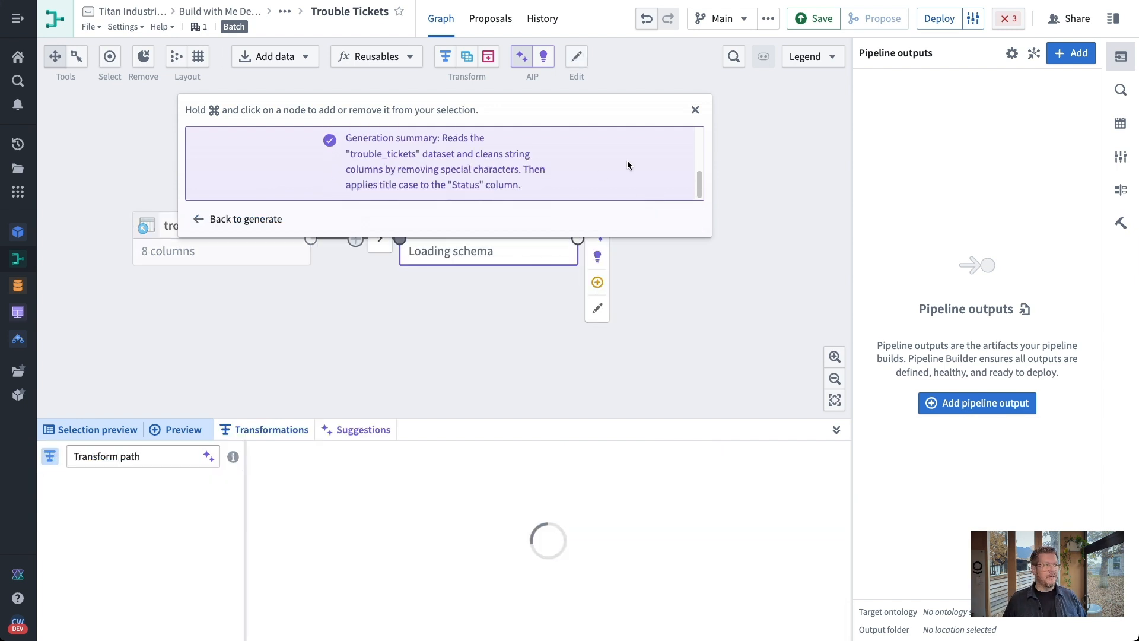
Dismiss the AI assistant and open the generated Transform path node to review its individual transforms.
click(695, 109)
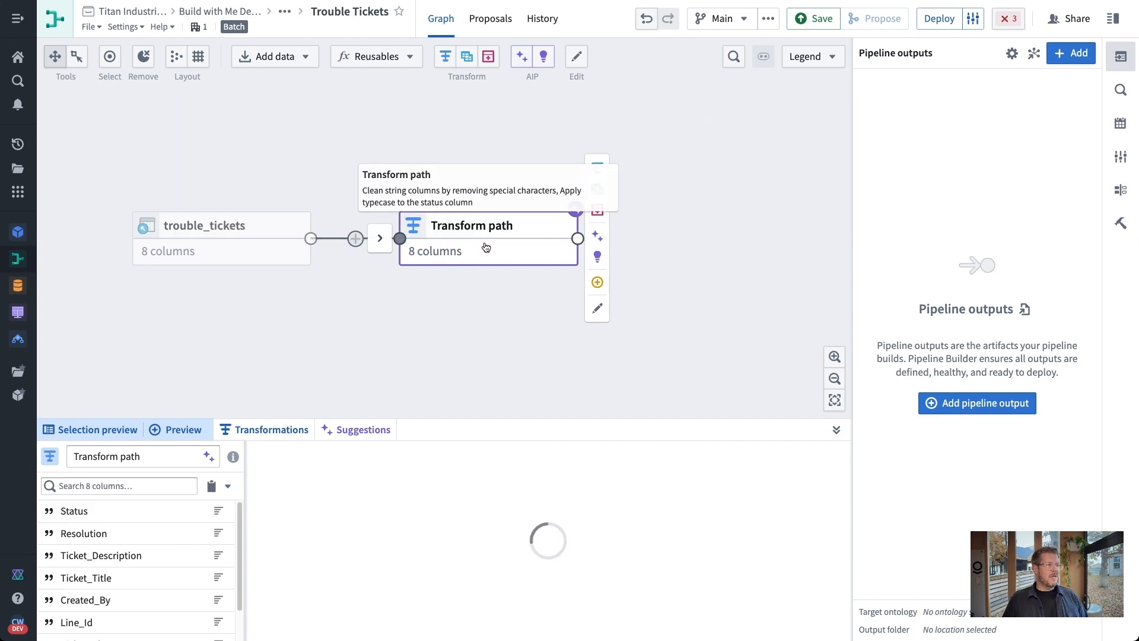
double_click(491, 242)
mouse_move(515, 271)
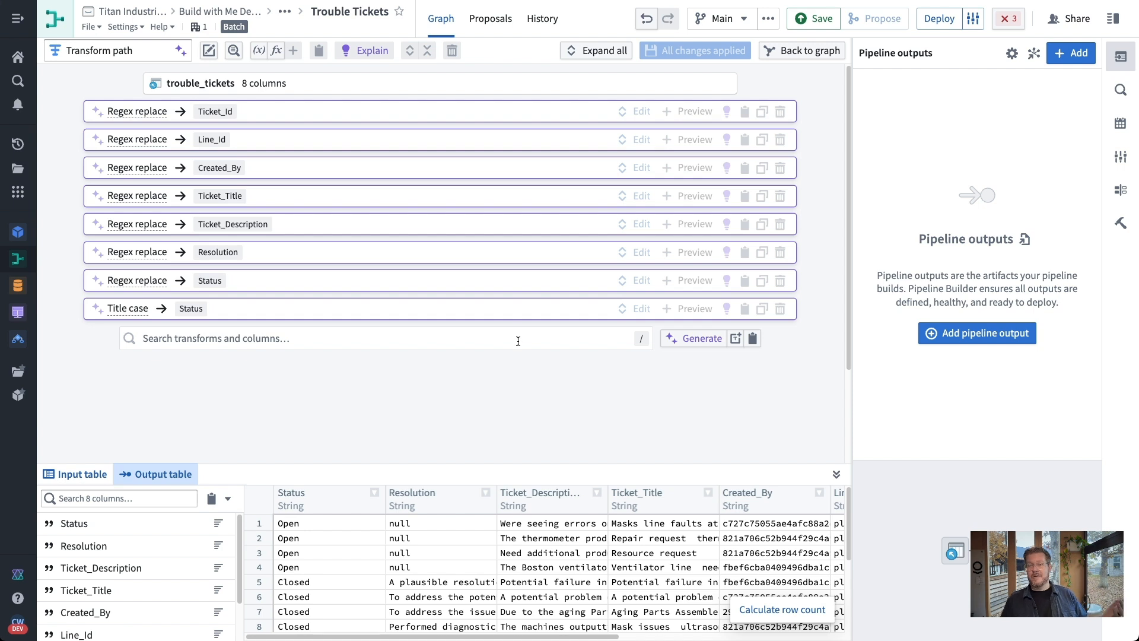
Return to the graph and apply the AI-suggested title "Cleans and formats ticket data." to the Transform path node.
mouse_move(140, 111)
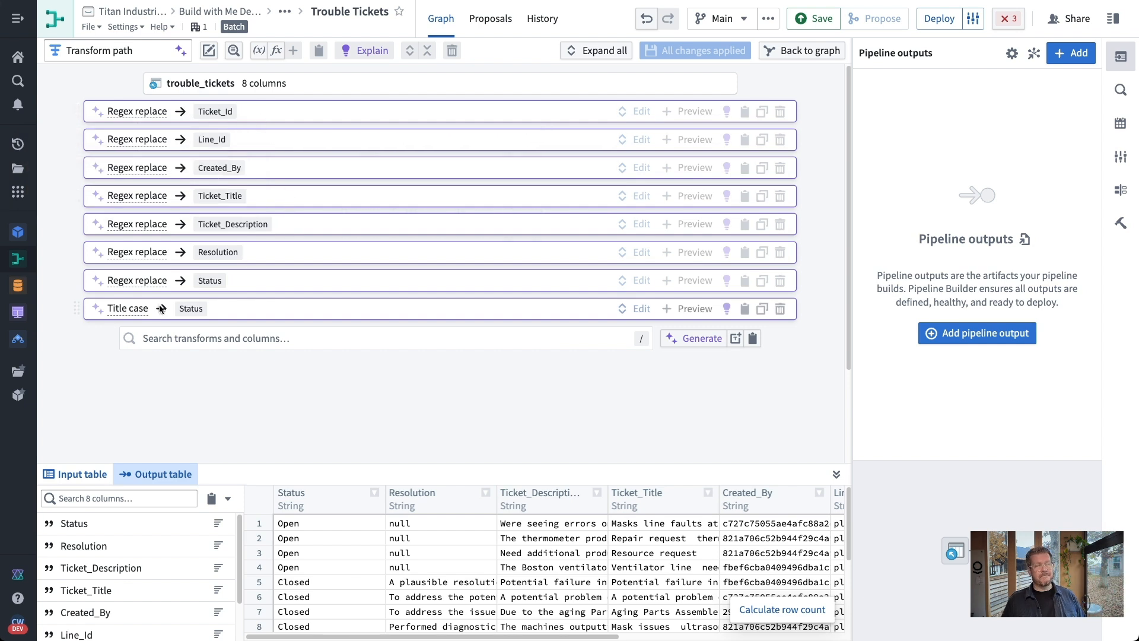
mouse_move(129, 314)
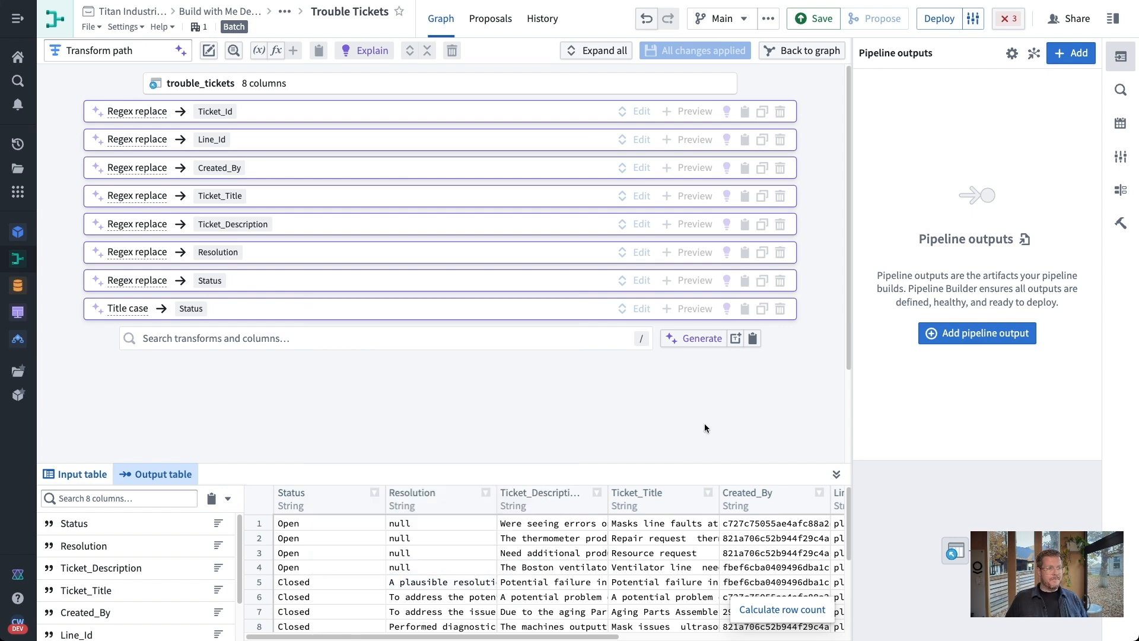
click(780, 51)
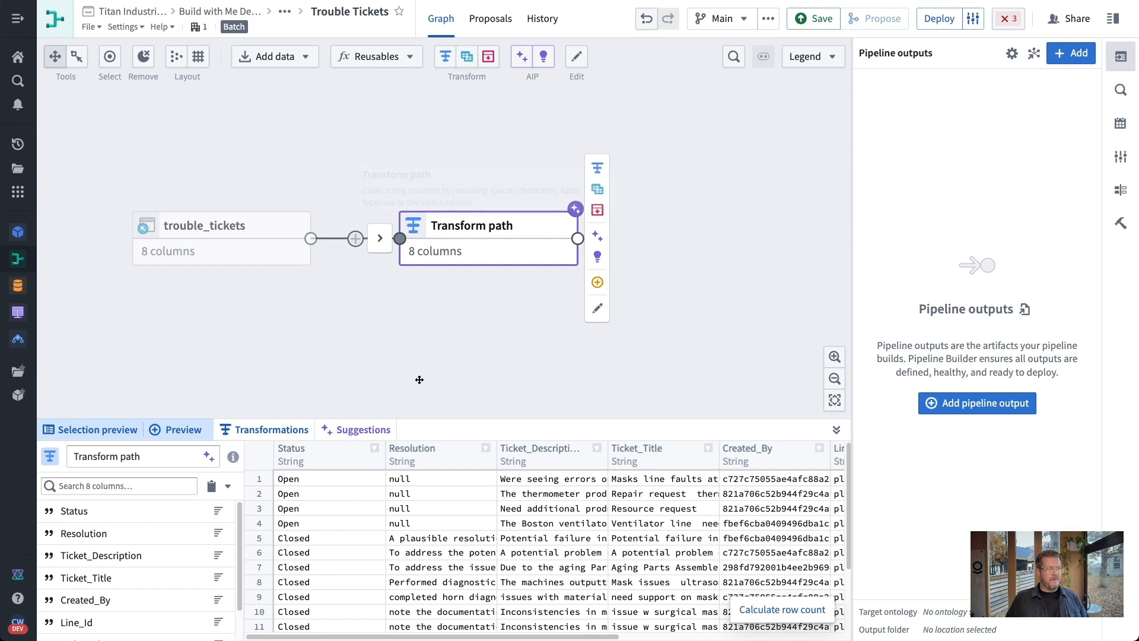
click(363, 430)
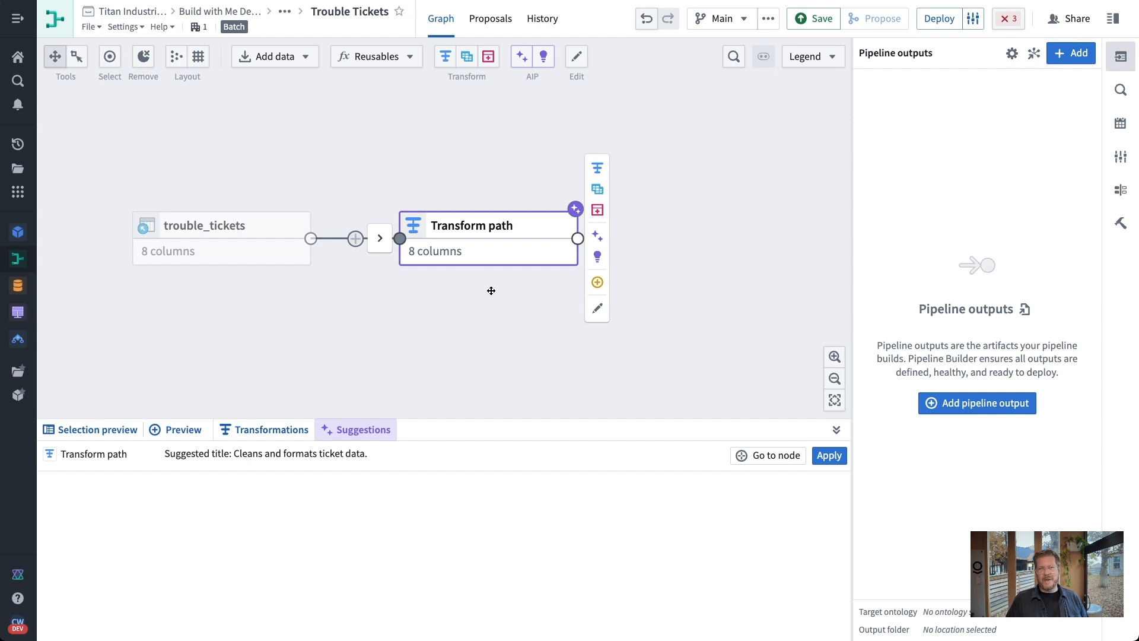
click(828, 454)
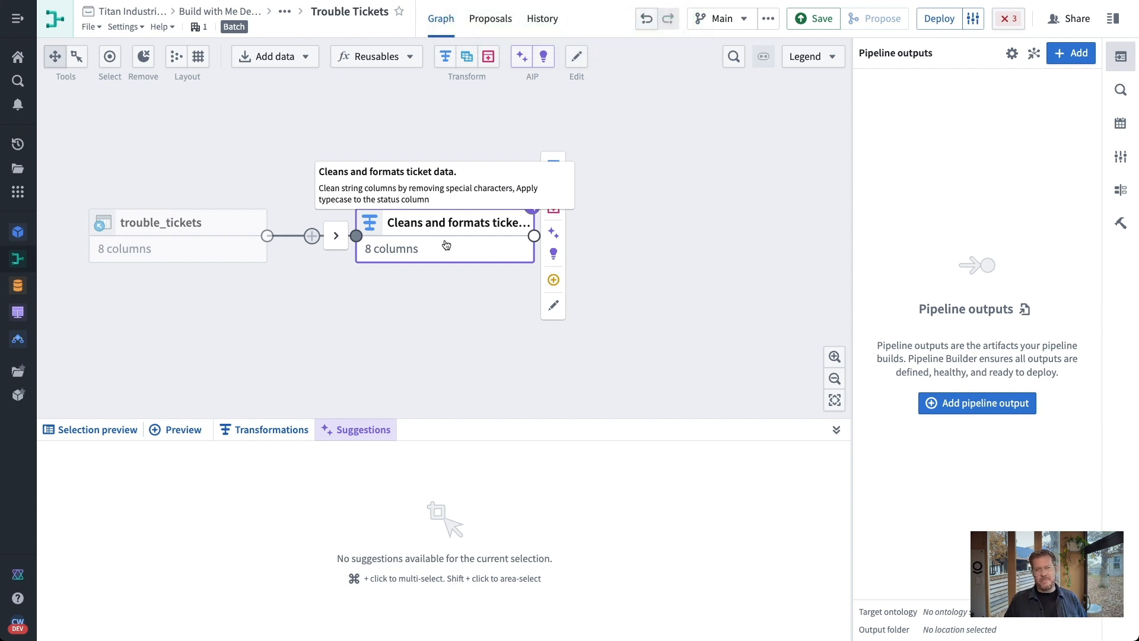
Add a transform node after the ticket-cleaning node and choose the Text to embeddings function for it.
drag(469, 312, 447, 315)
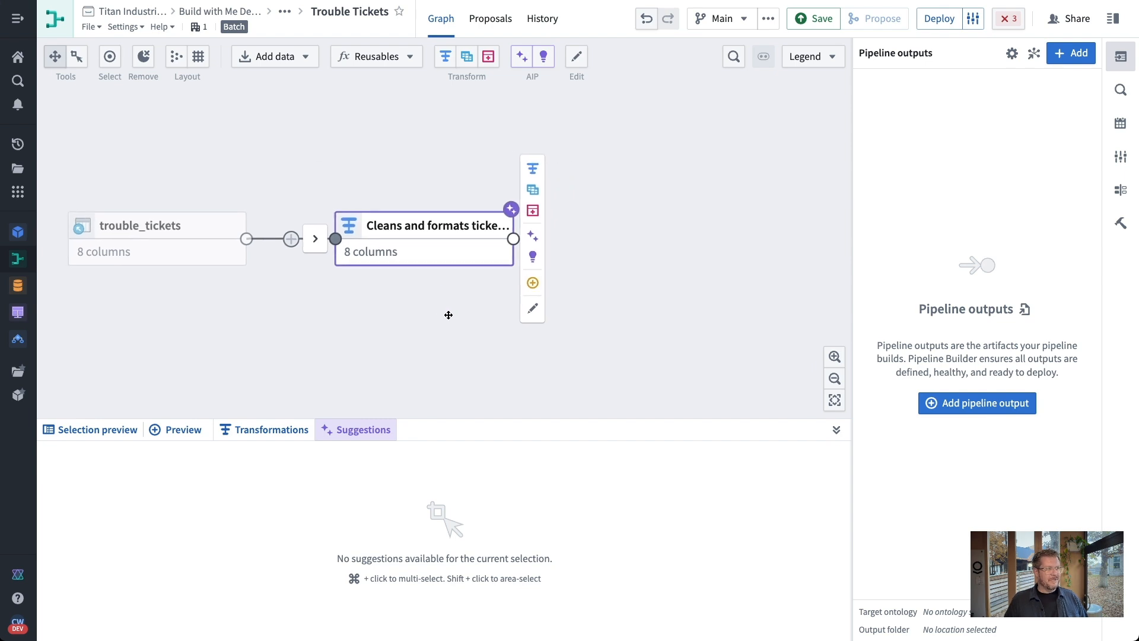
click(448, 311)
click(454, 261)
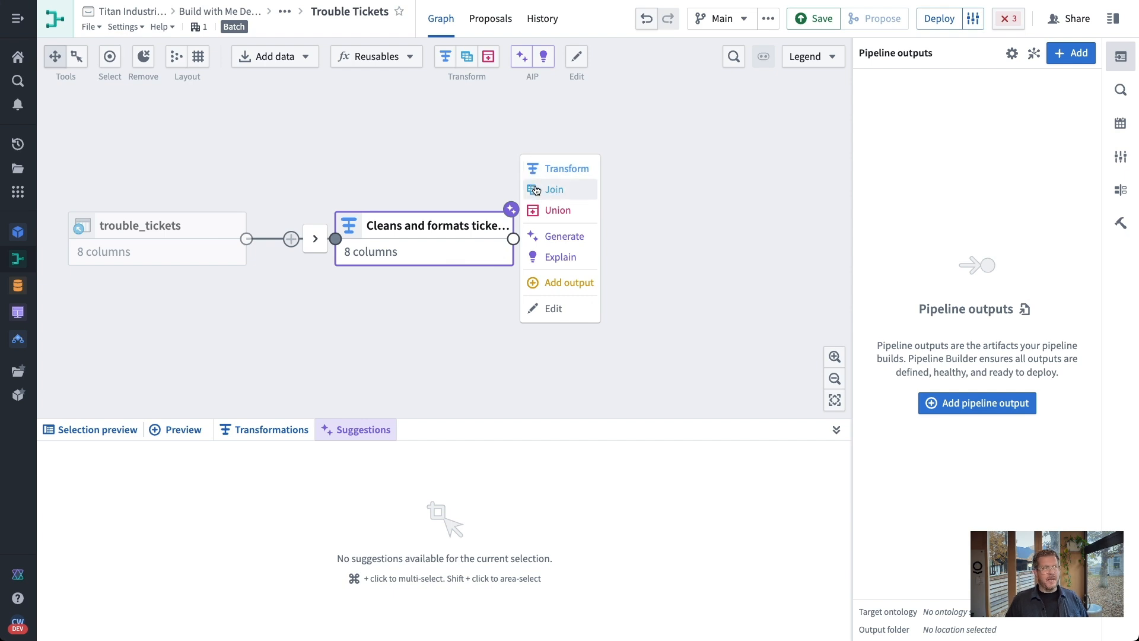
click(561, 171)
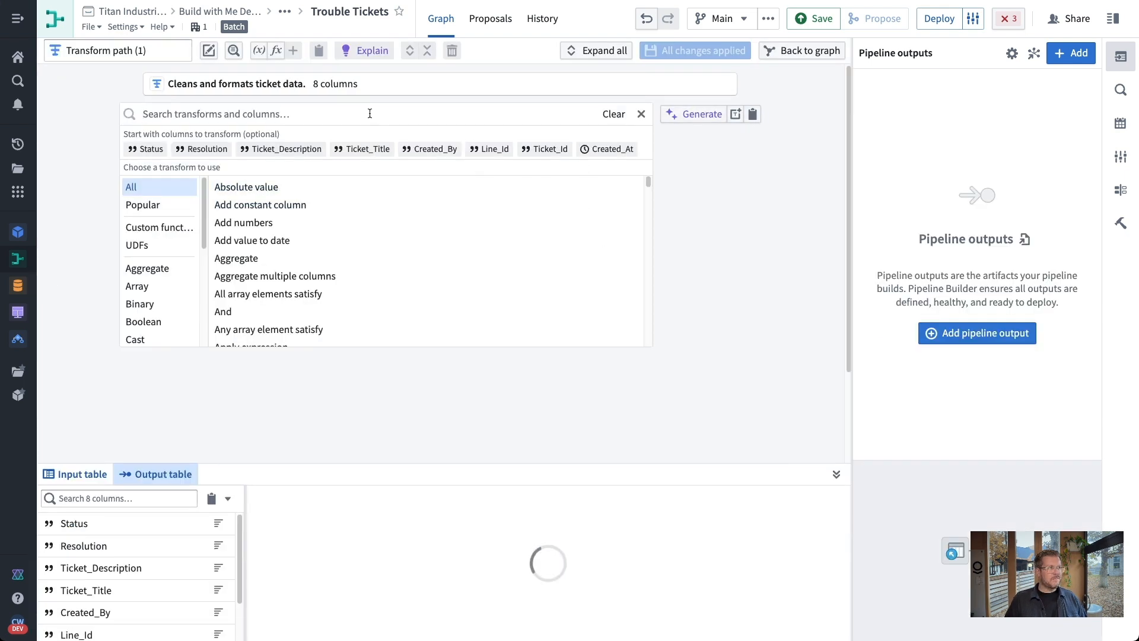
text(embe)
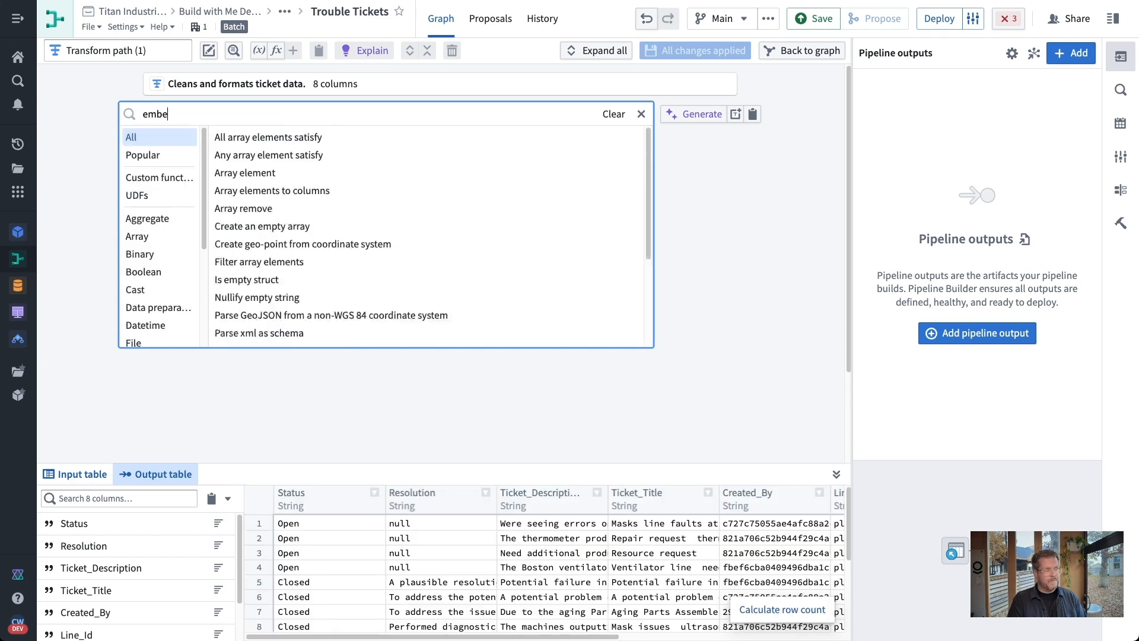
click(329, 135)
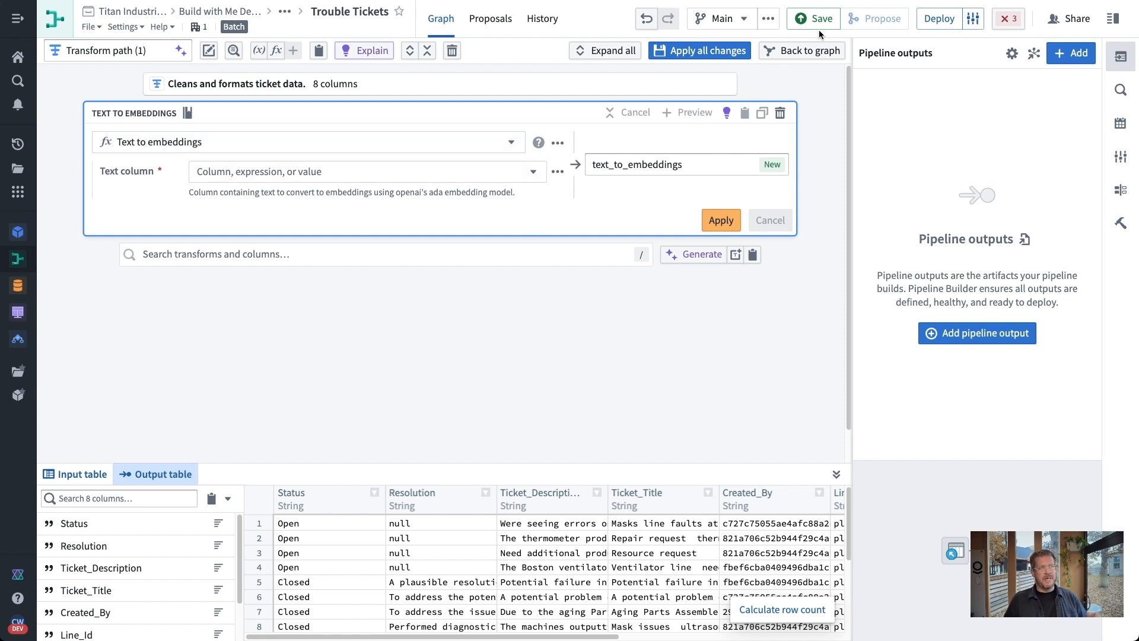
Consult OpenAI's embeddings page, and apply Text to embeddings on Ticket_Description with the output column Ticket_Description_Embeddings.
key(ctrl+Tab)
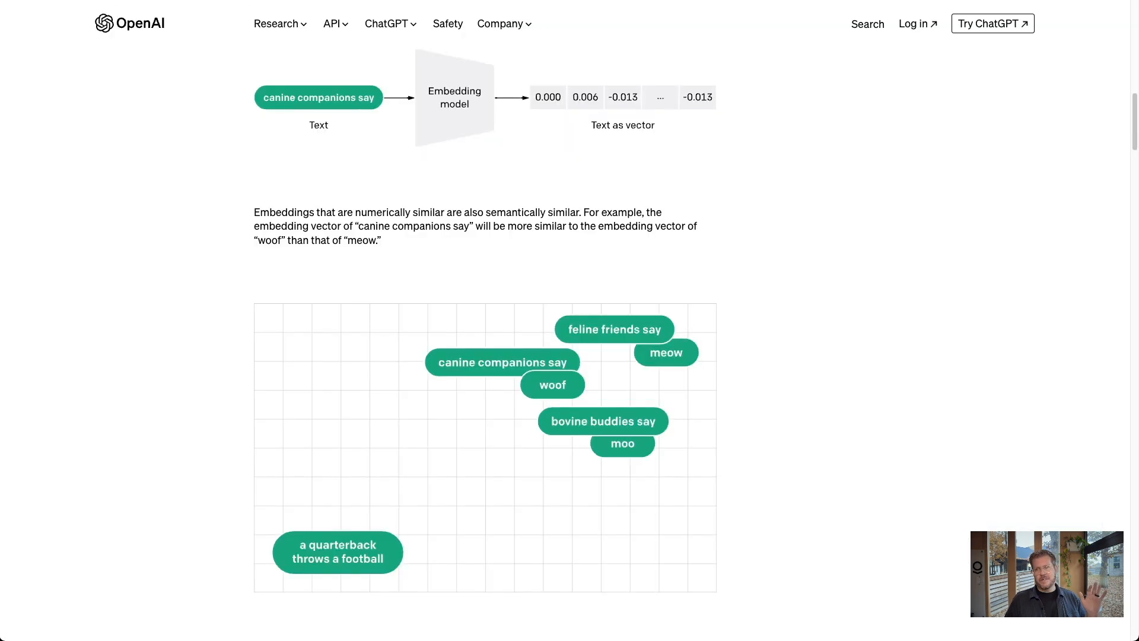
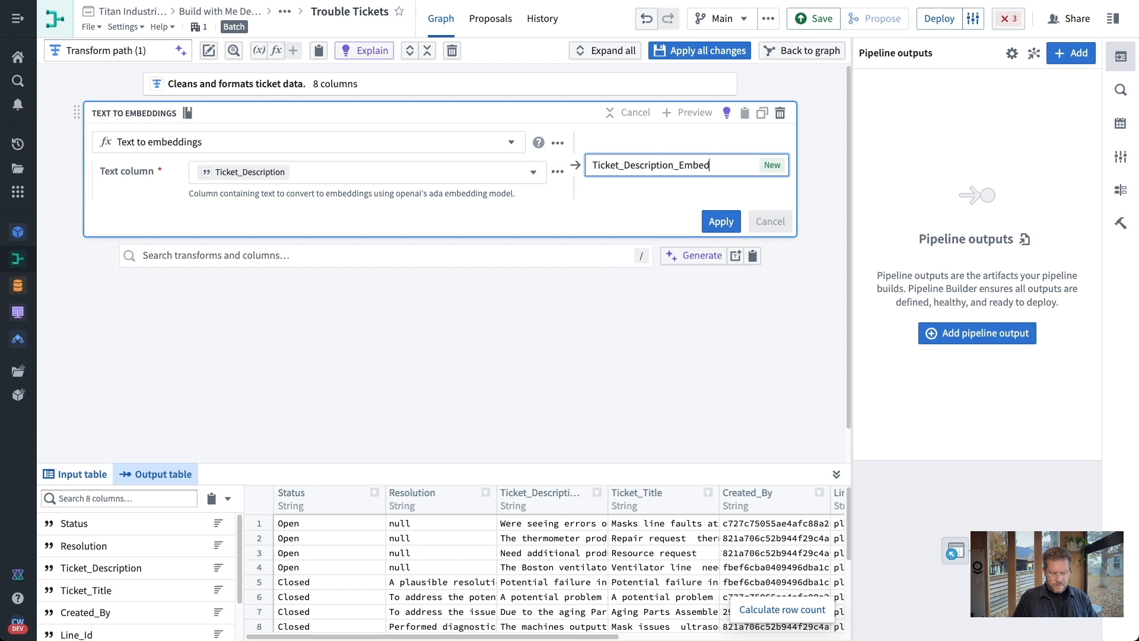
text(s)
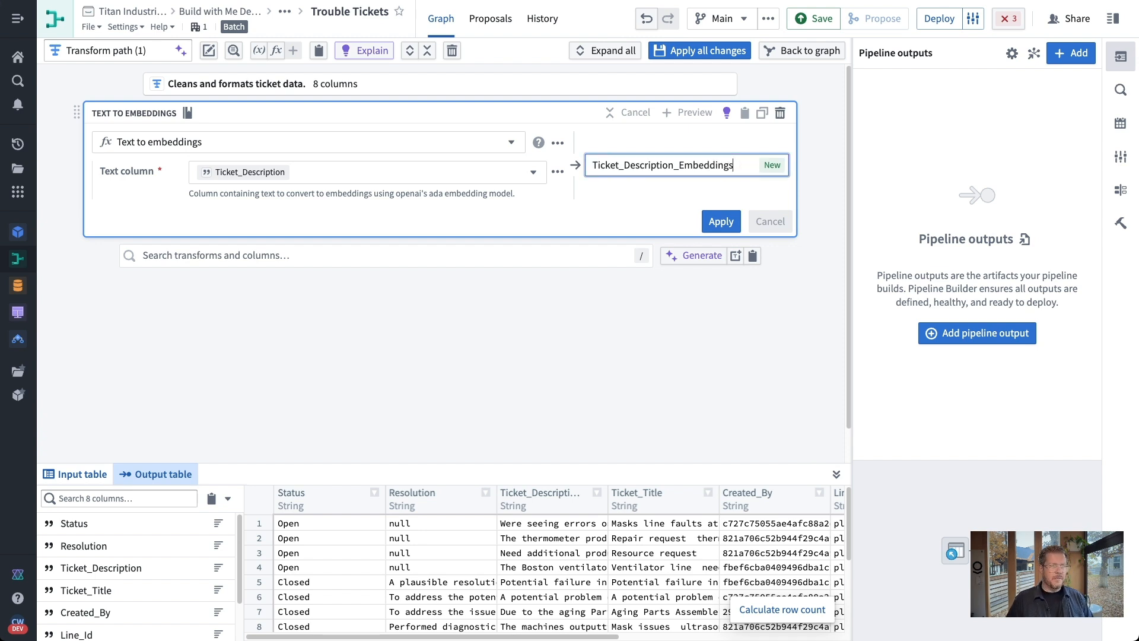
click(720, 215)
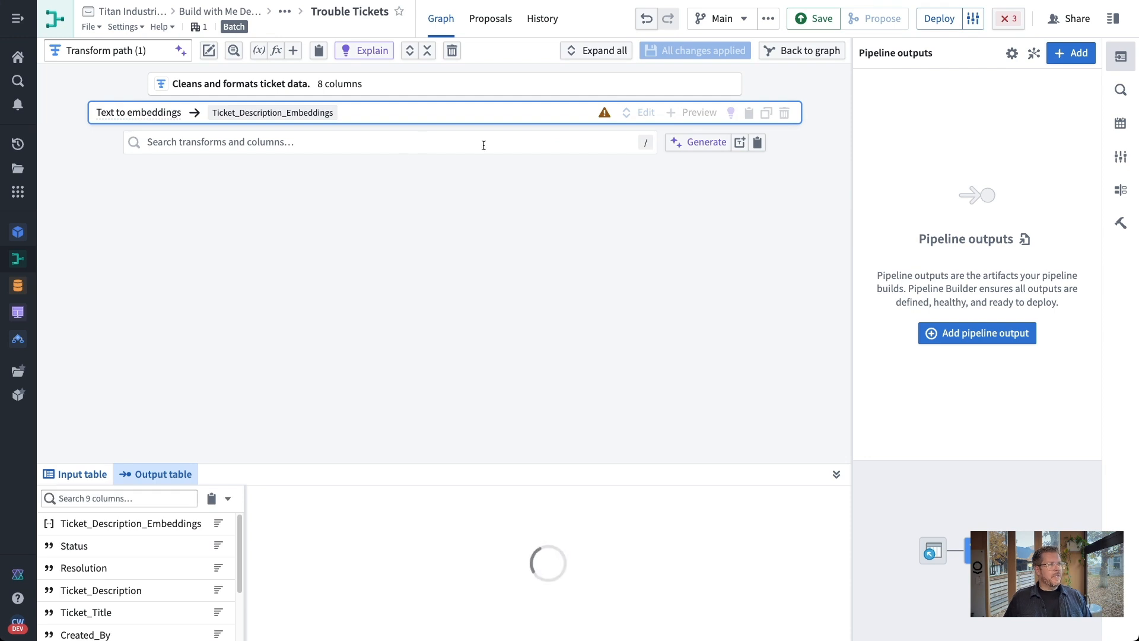
Add and apply a second Text to embeddings on Resolution, output to Resolution_Embeddings, and inspect the vectors in the output preview.
click(551, 143)
text(embe)
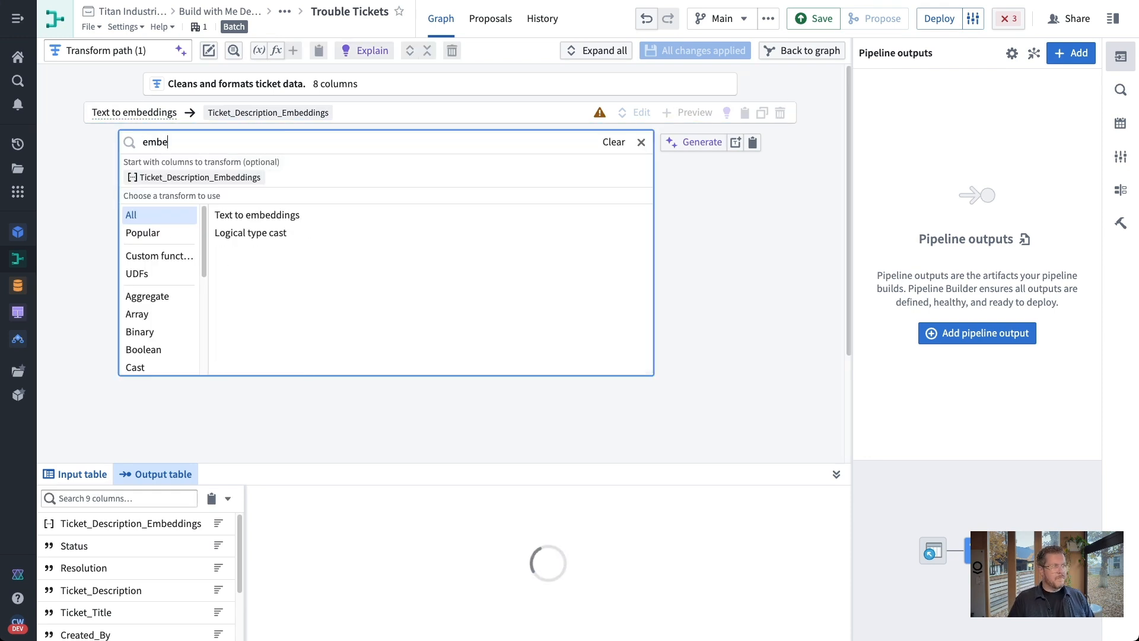
click(404, 215)
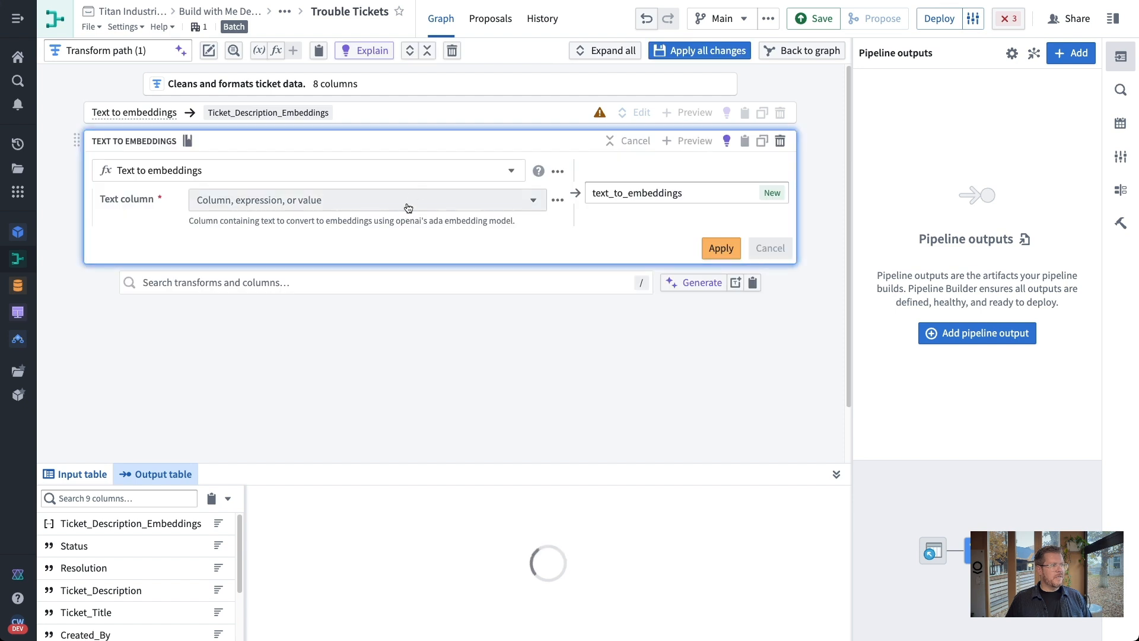
click(408, 200)
click(290, 293)
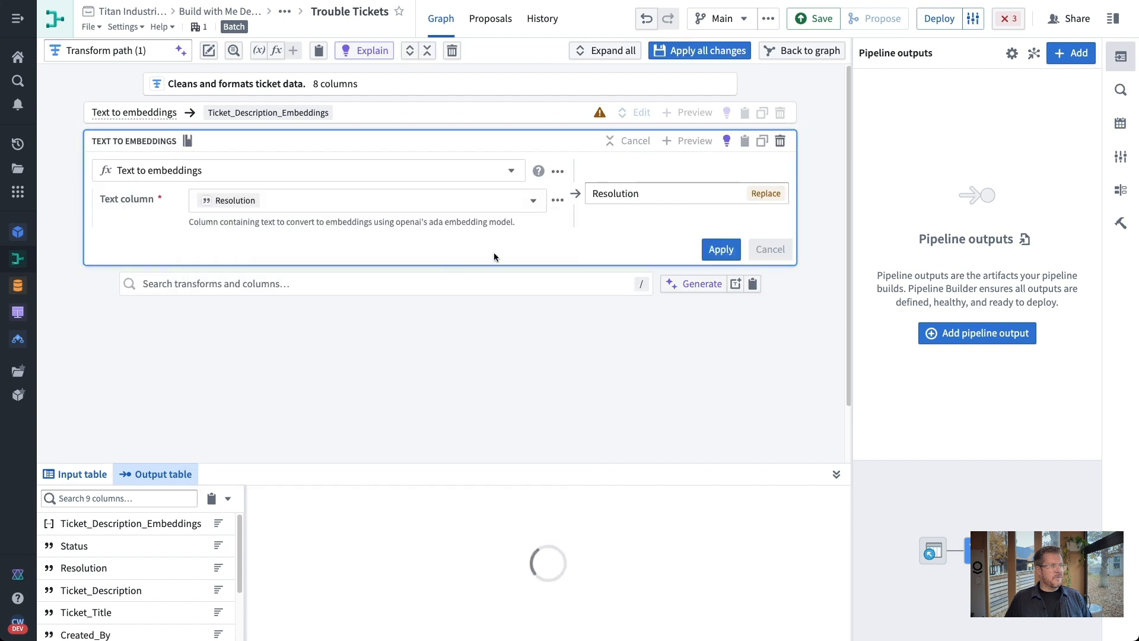
click(707, 196)
click(705, 192)
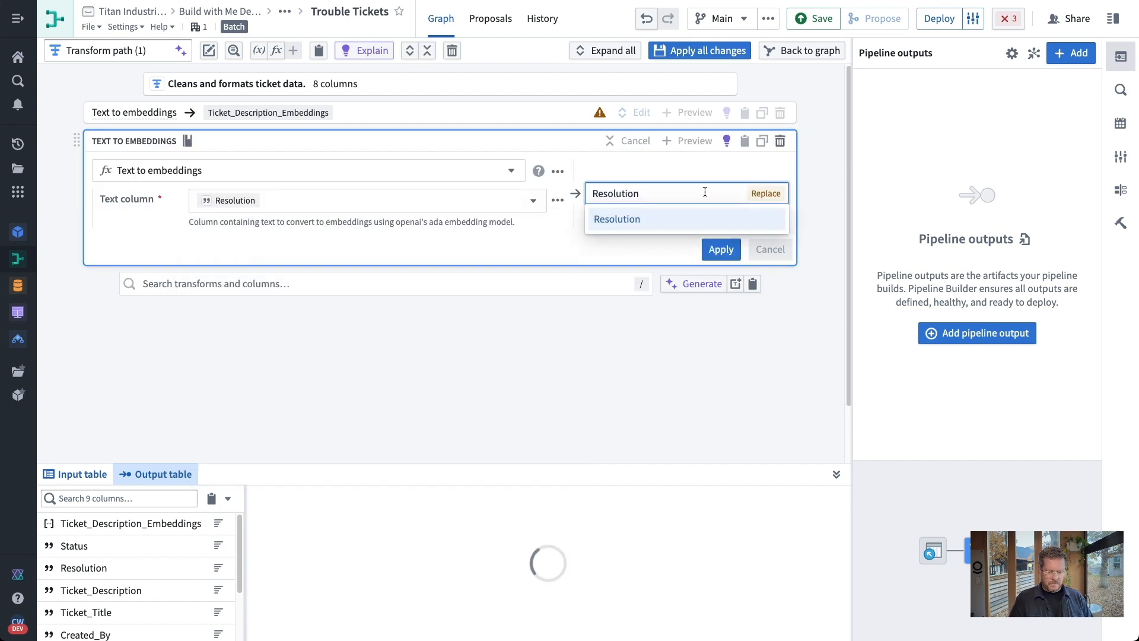
text(_Embeddings)
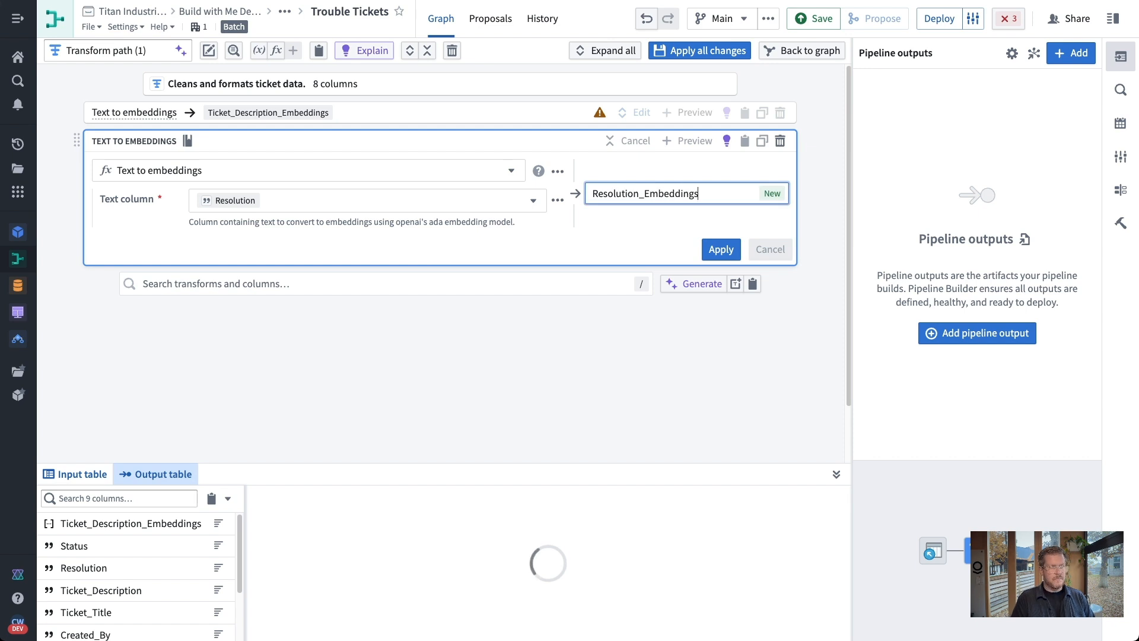
click(719, 248)
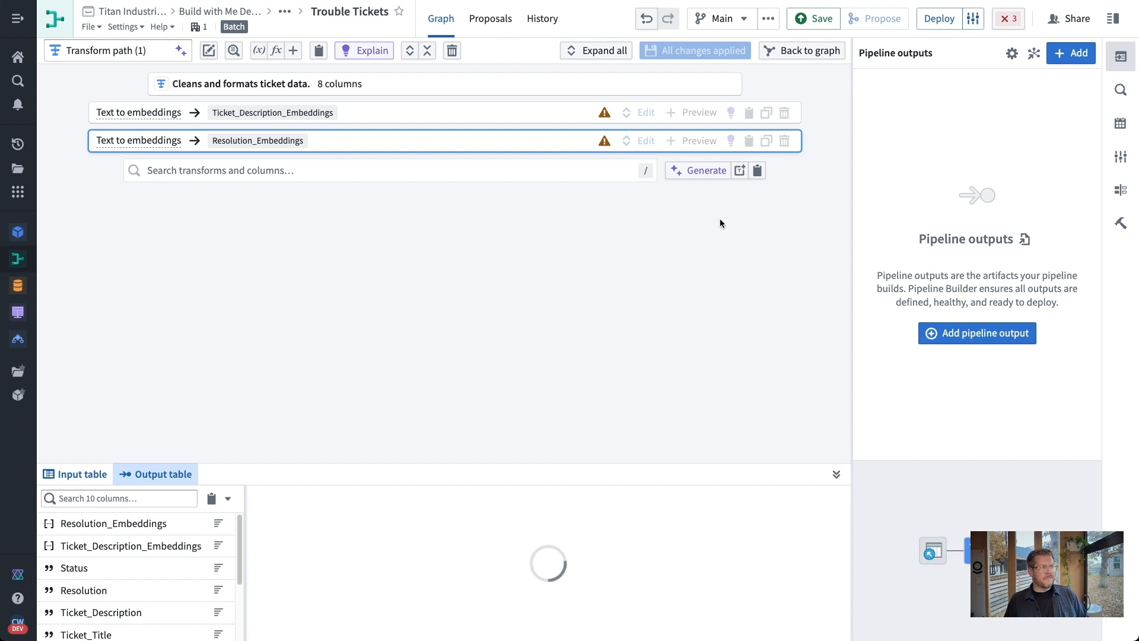
mouse_move(398, 76)
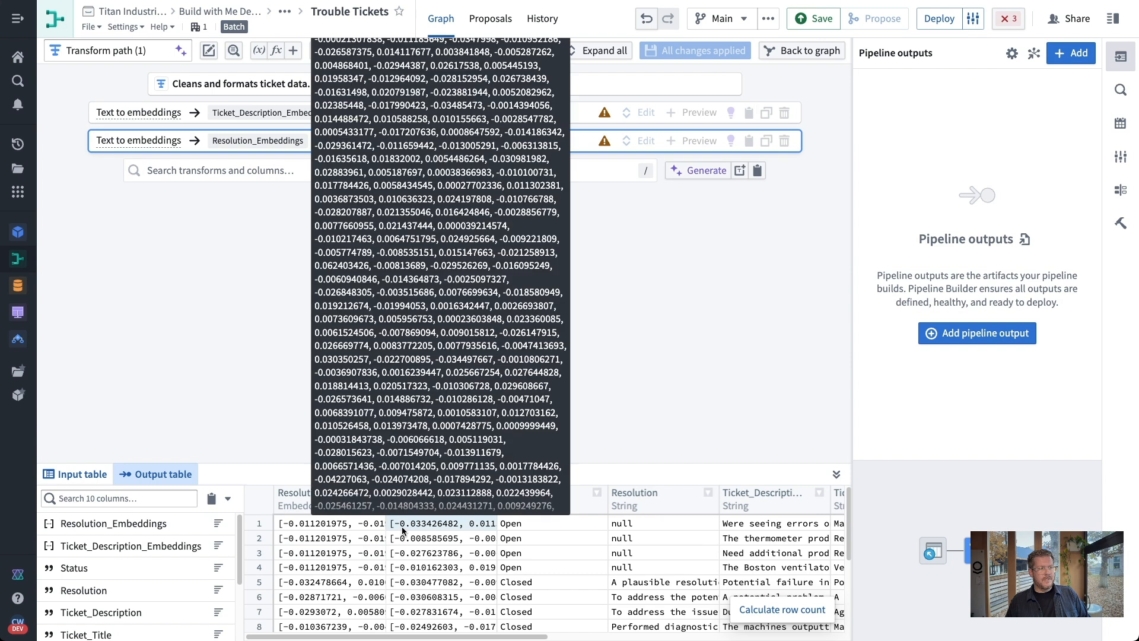
click(361, 536)
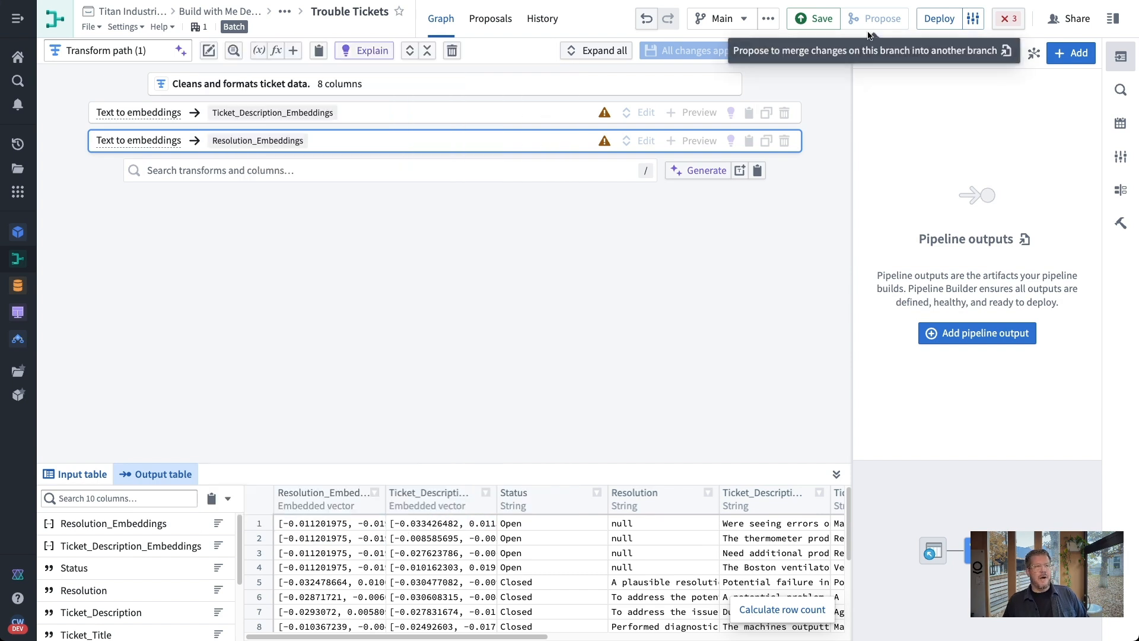
Return to the graph and apply the AI-suggested description and the title "Converts text to embeddings." to the embeddings node.
click(819, 57)
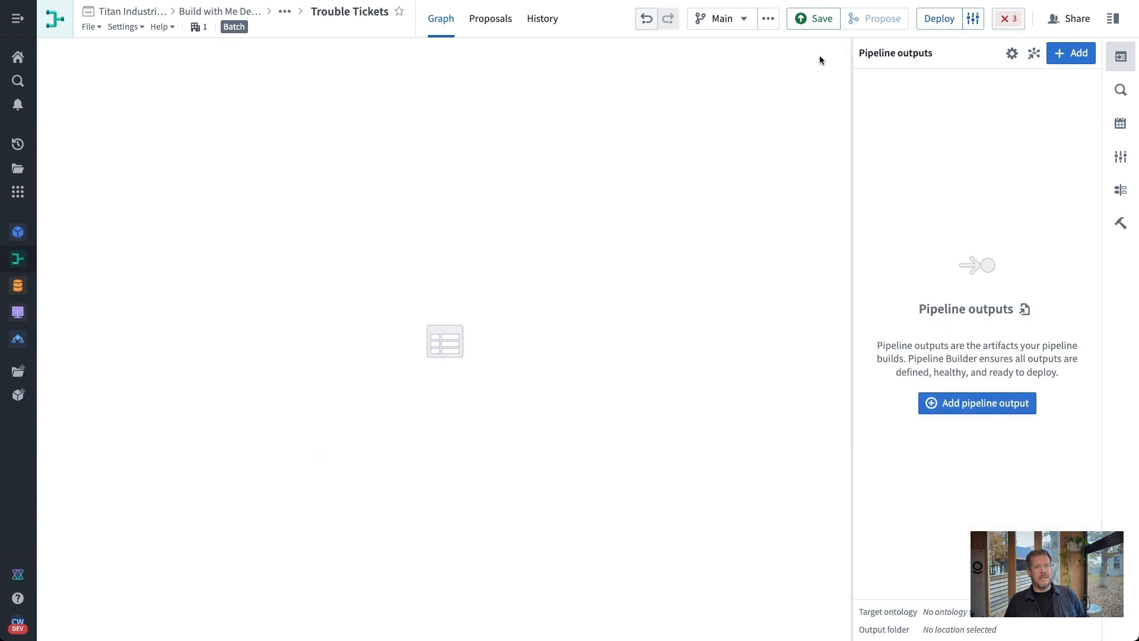
drag(671, 354, 549, 363)
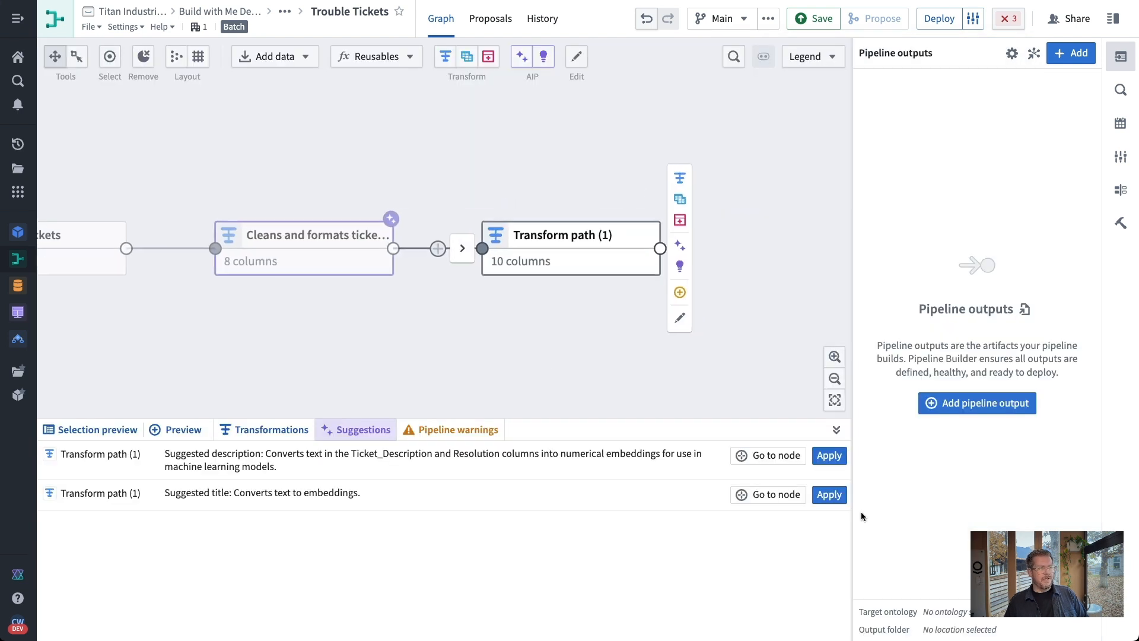
click(829, 456)
click(830, 457)
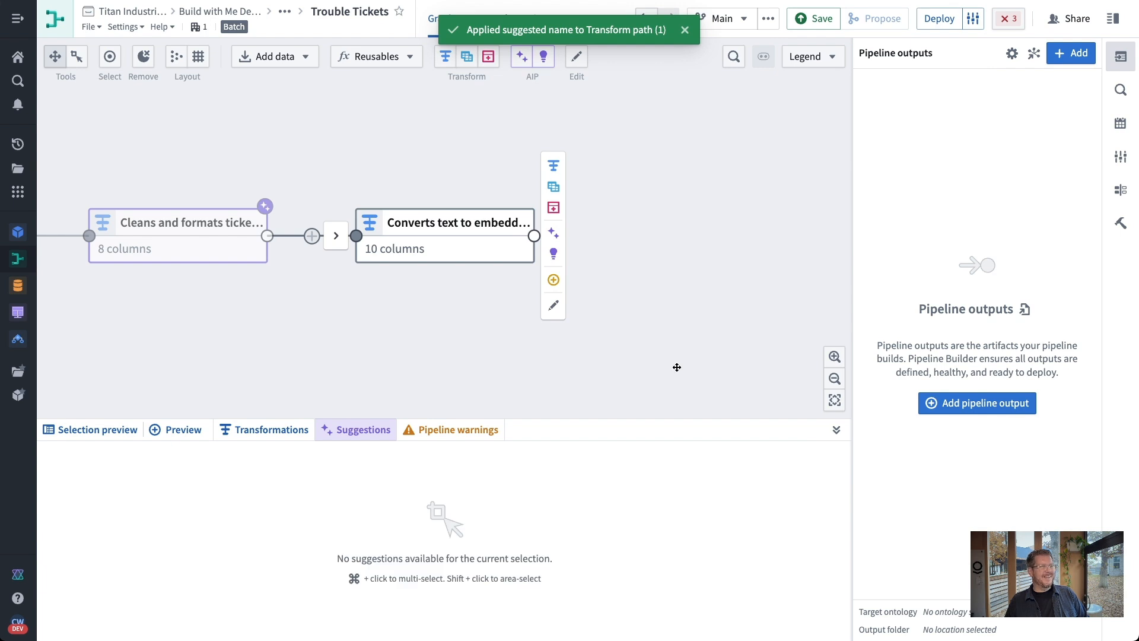
Add a new object type output to the embeddings node and name it [Titan] Trouble Tickets.
drag(664, 367, 634, 366)
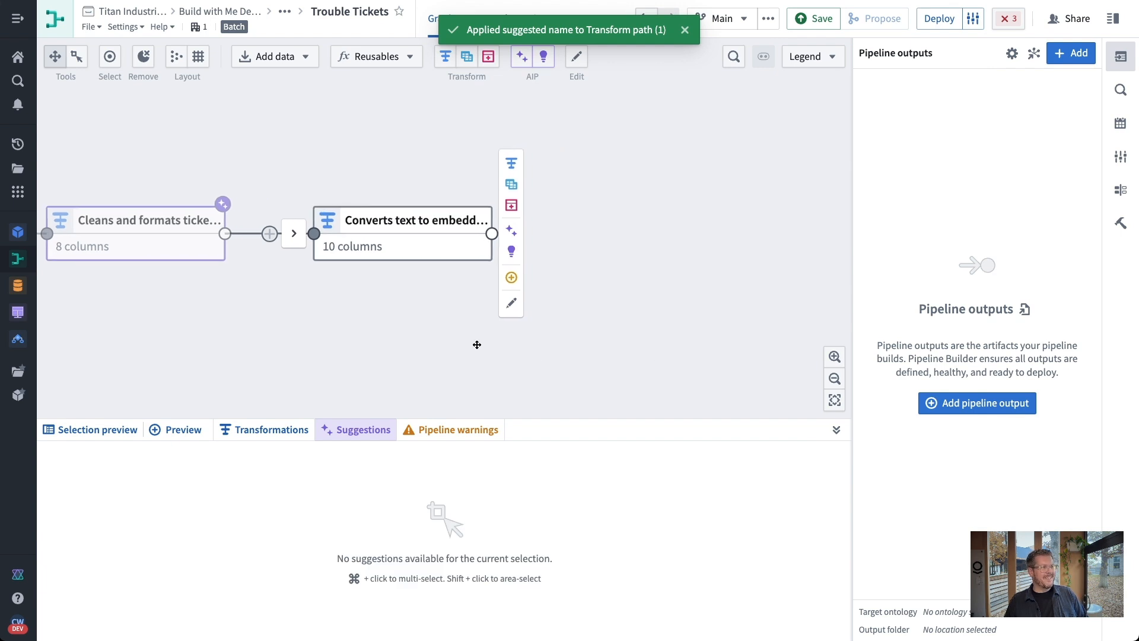
click(522, 276)
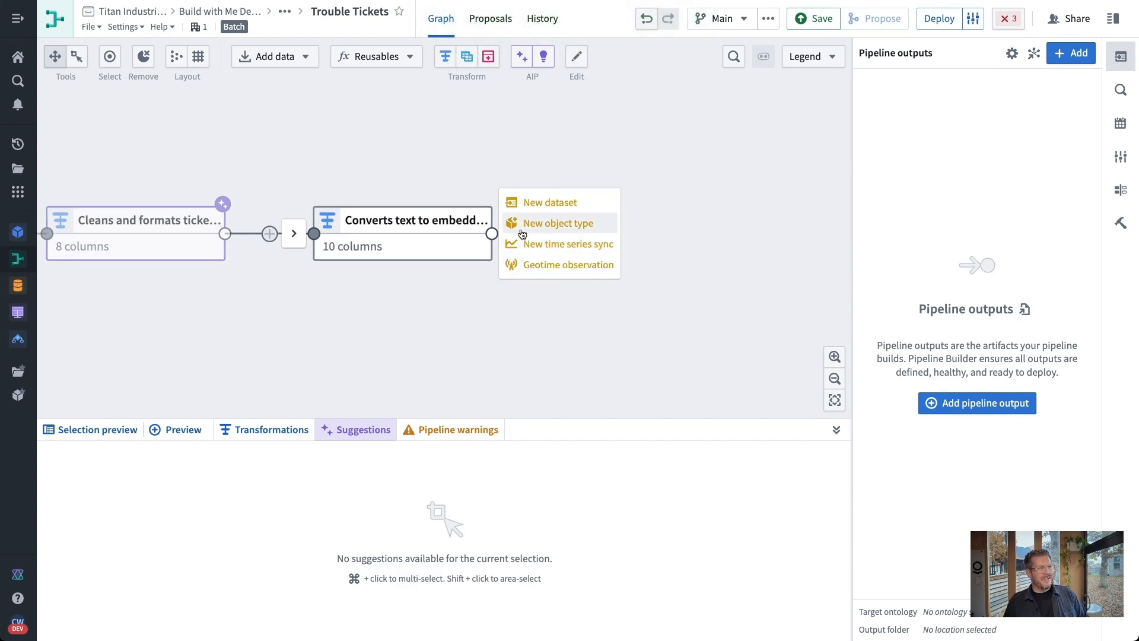
click(522, 231)
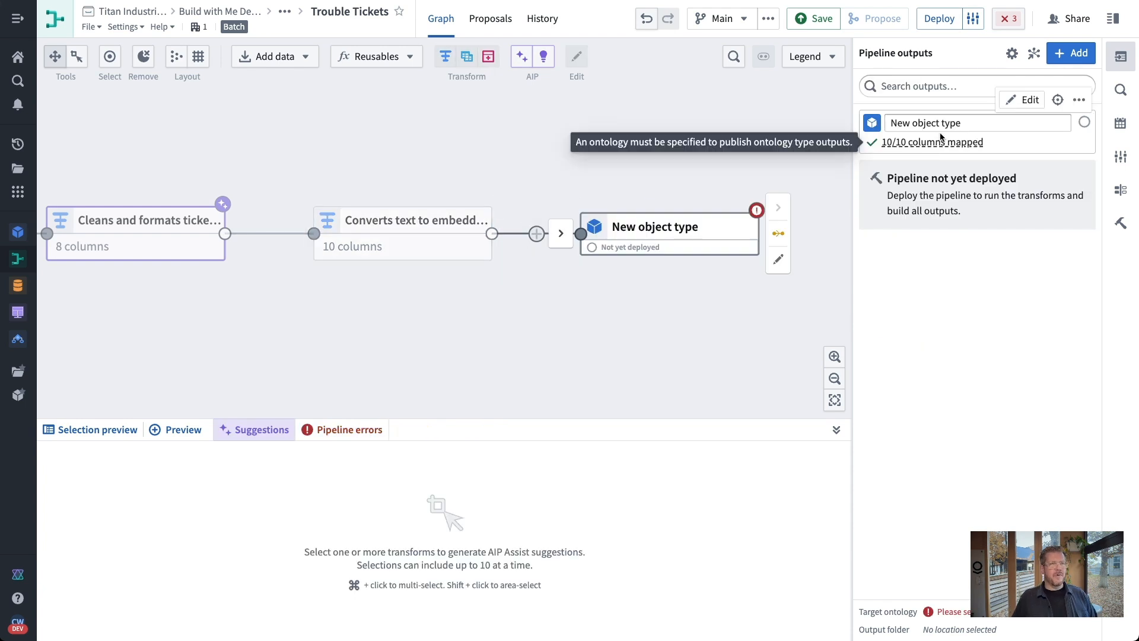
drag(961, 123, 750, 119)
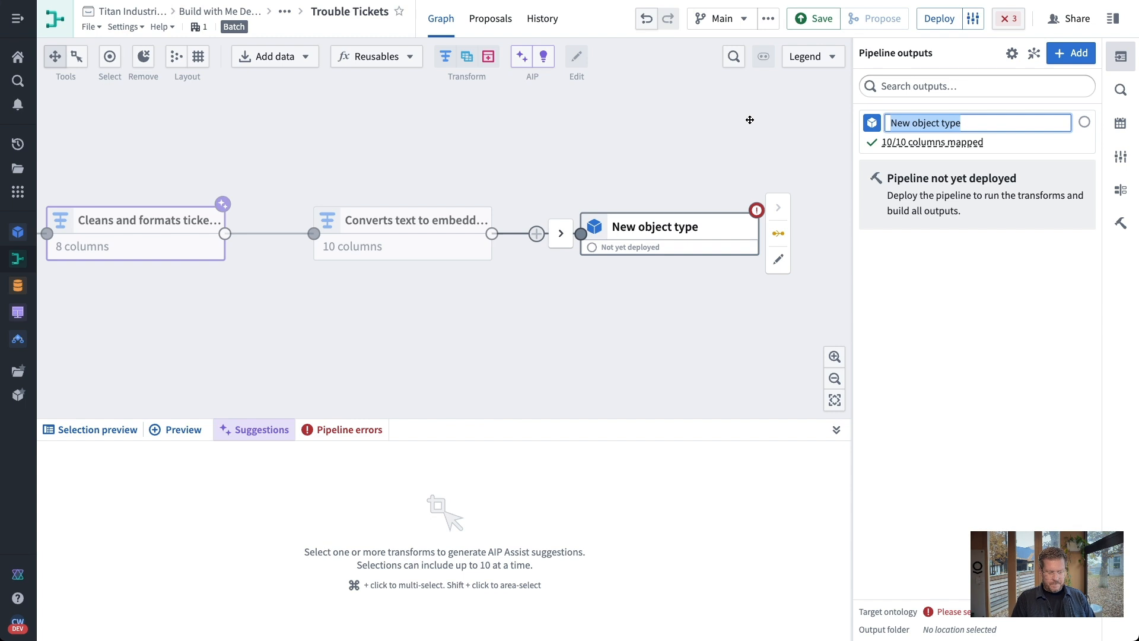
key(BackSpace)
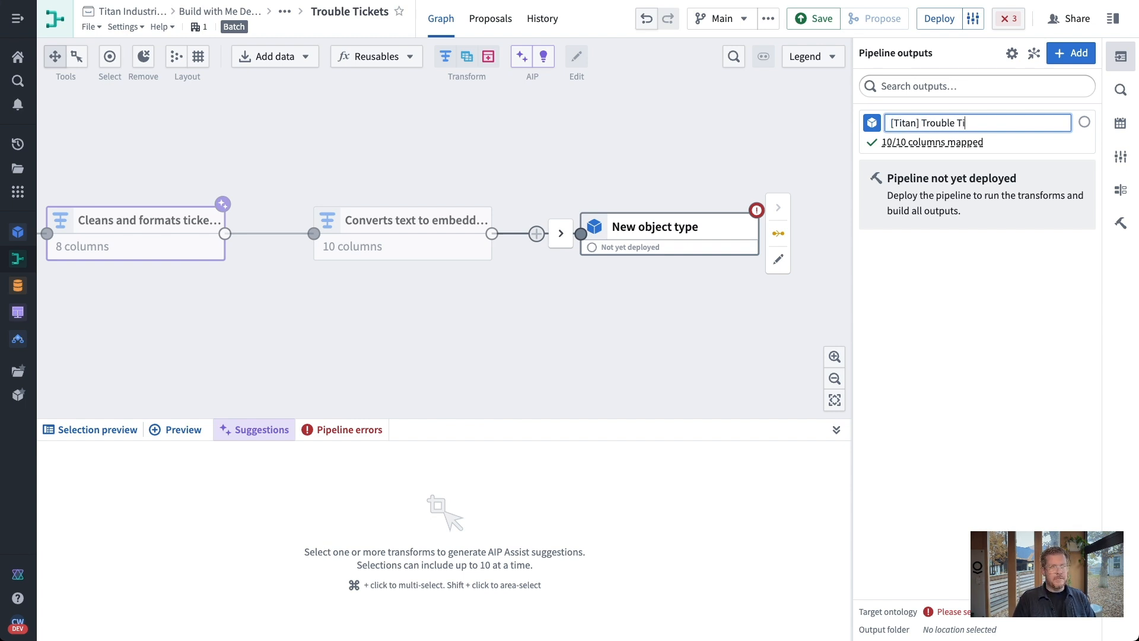
text(s)
Change the [Titan] Trouble Tickets object type's icon to Bug in red (CD4246).
click(872, 122)
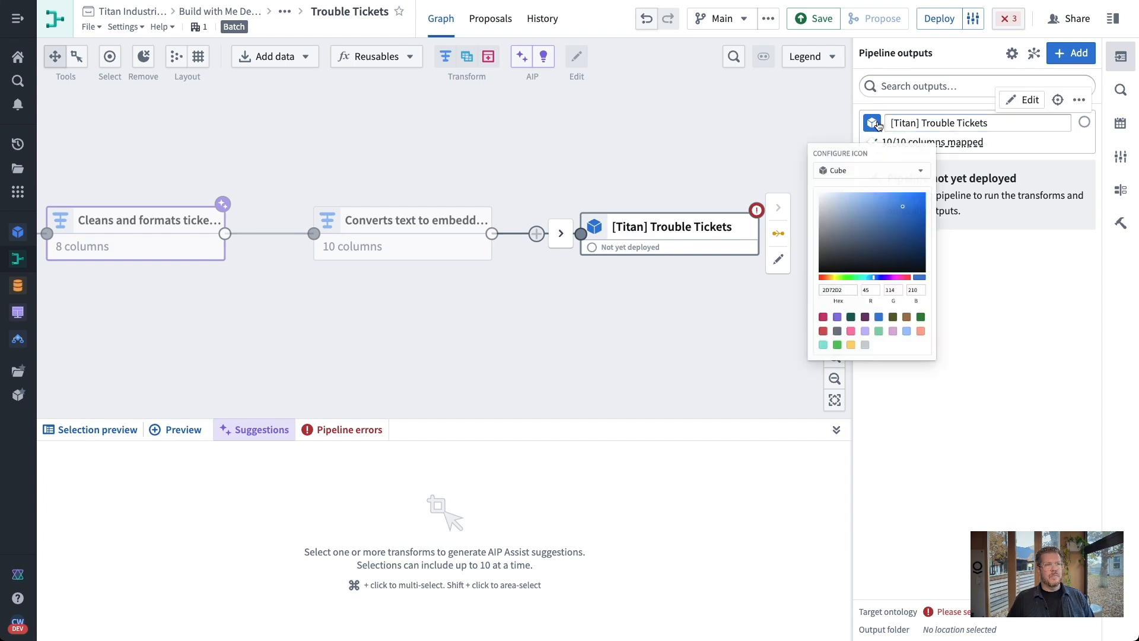
click(886, 183)
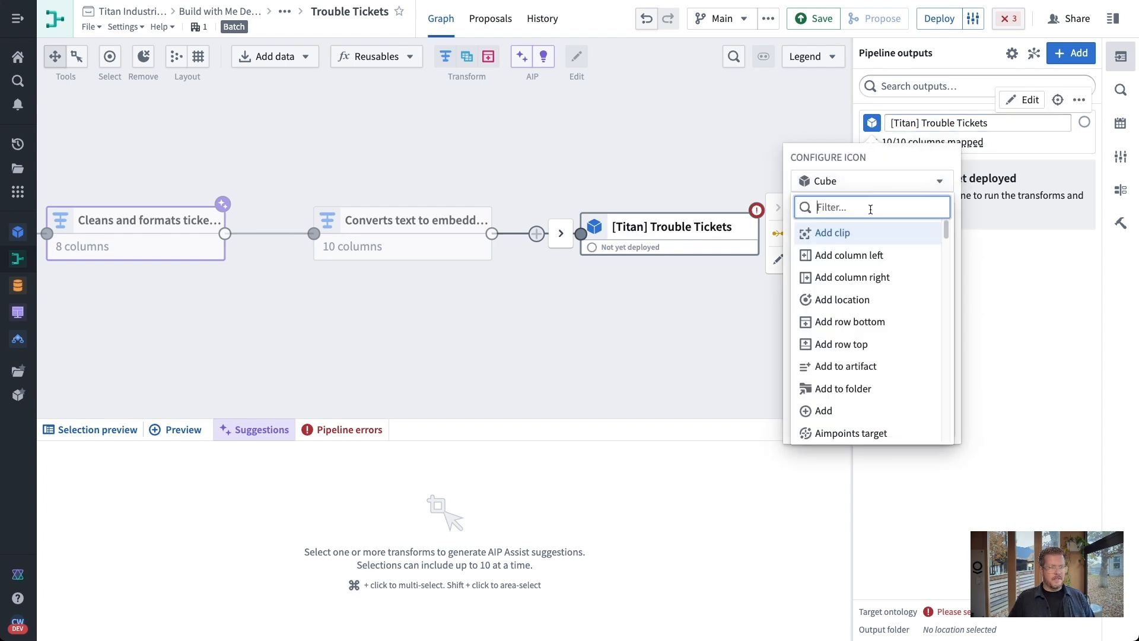
text(bug)
click(856, 233)
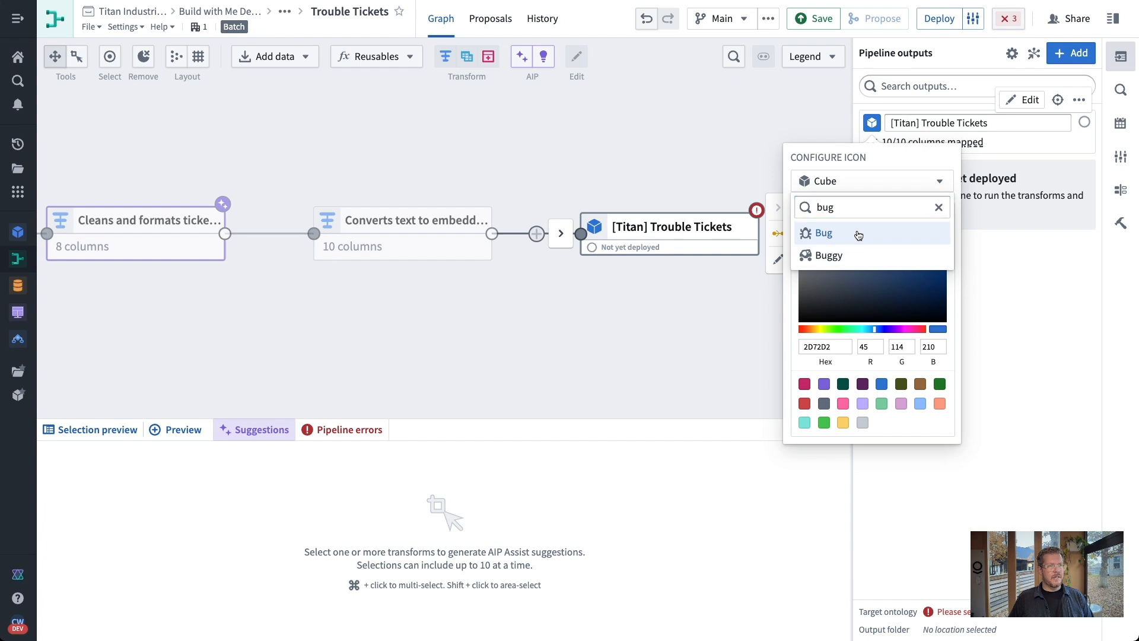
click(805, 404)
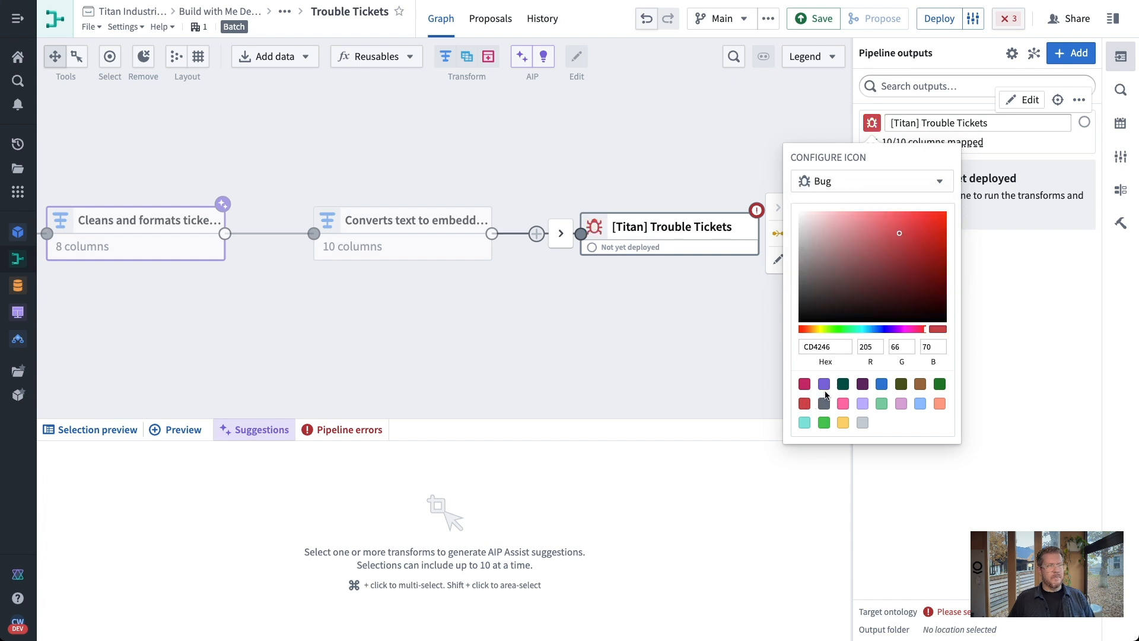
click(988, 353)
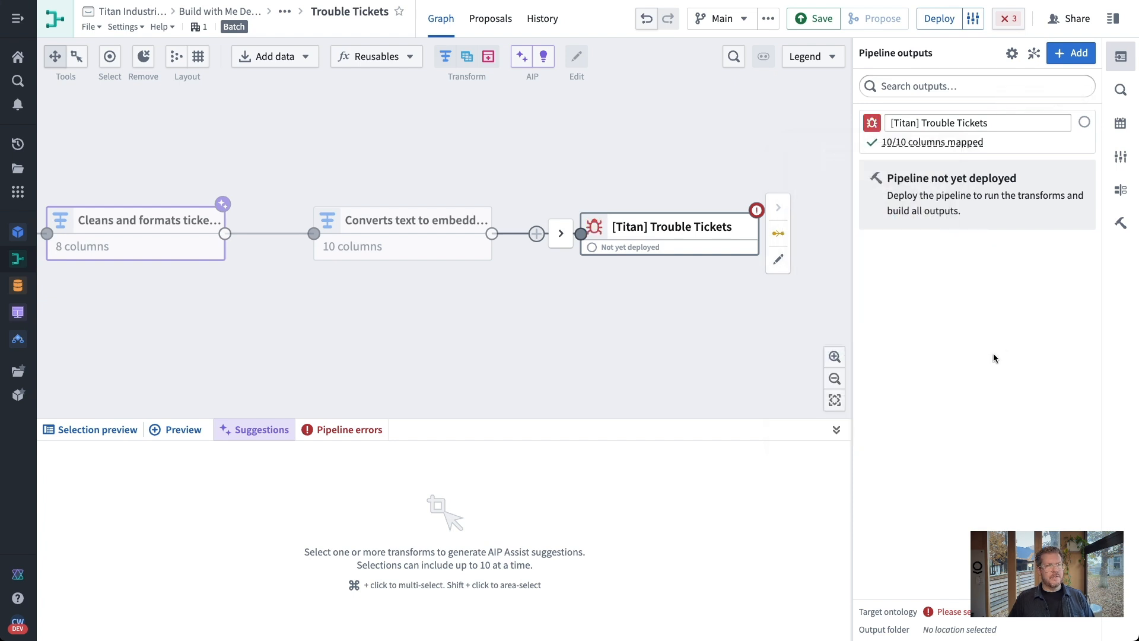
Open the [Titan] Trouble Tickets output for editing and save BD Architecture as the target ontology in the pipeline's output settings.
double_click(739, 233)
click(1012, 53)
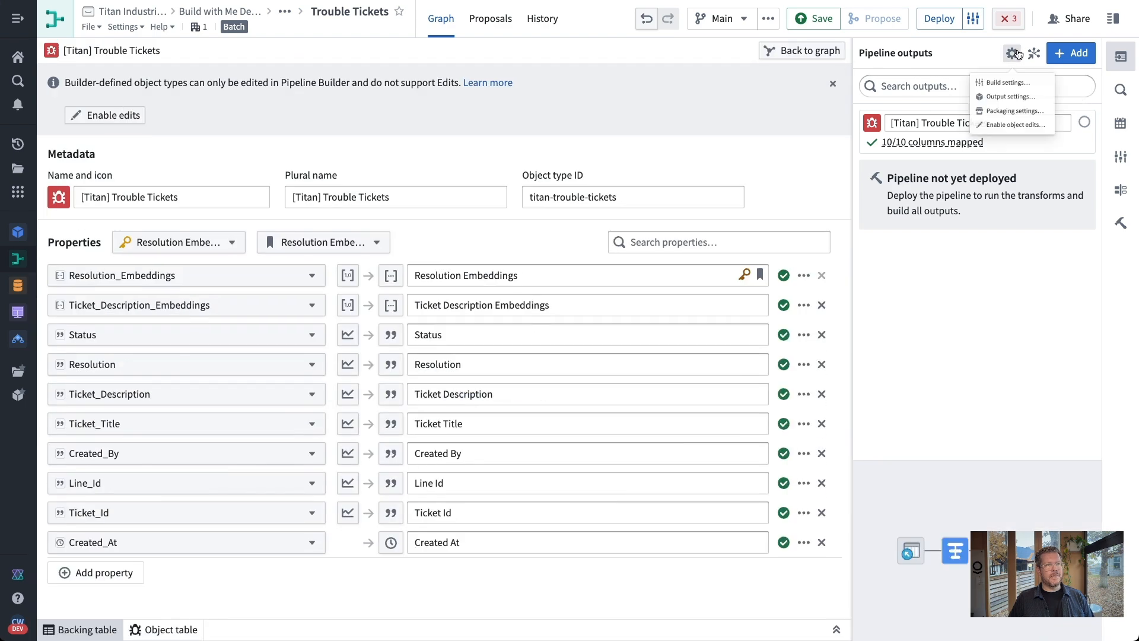
click(1018, 109)
click(614, 290)
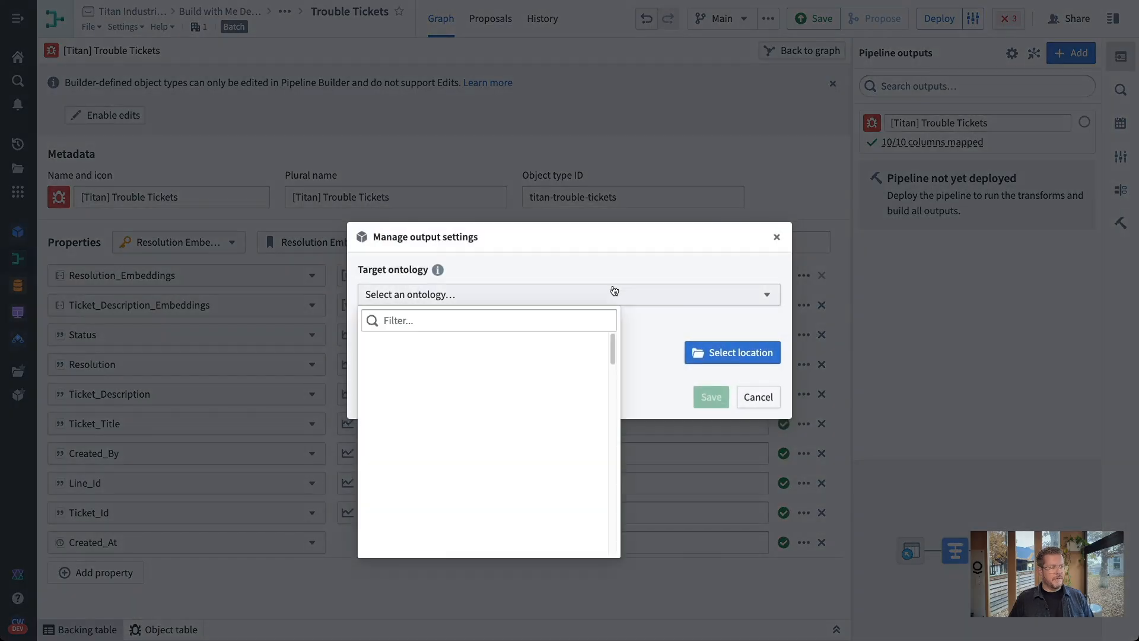
text(bd)
click(482, 344)
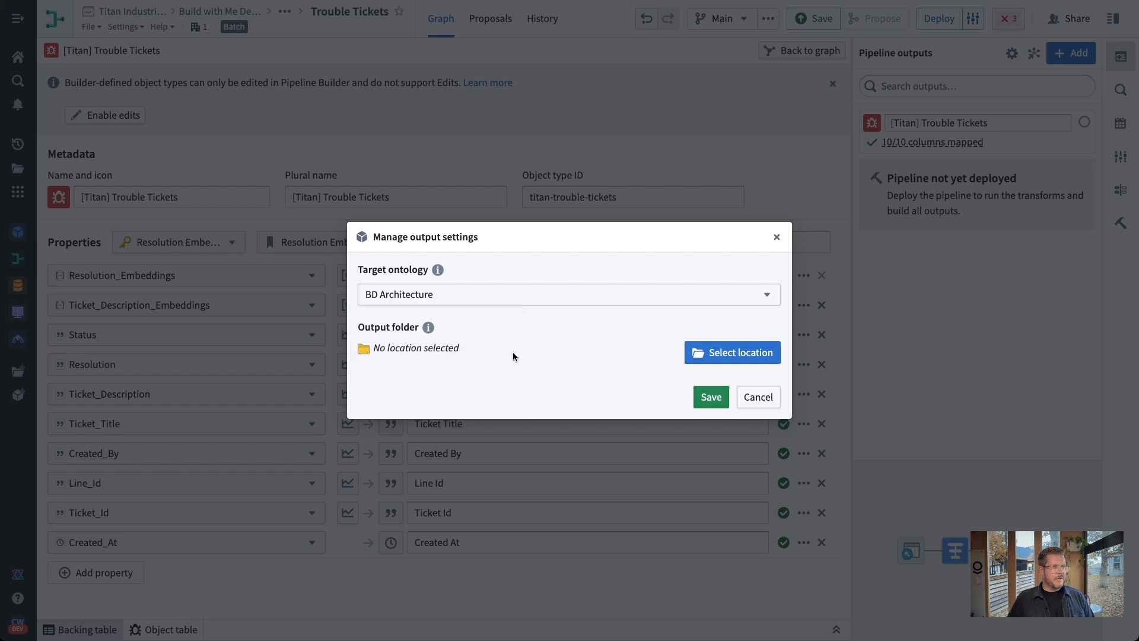
click(707, 398)
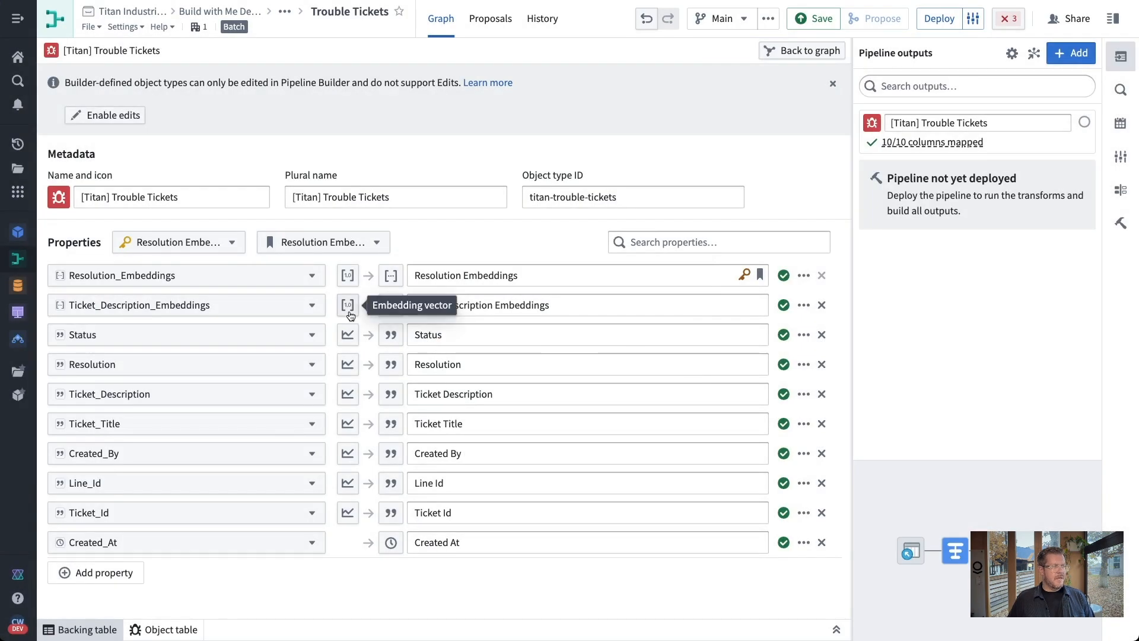
Set Ticket Id as the object type's primary key and Ticket Description as its title property.
click(804, 513)
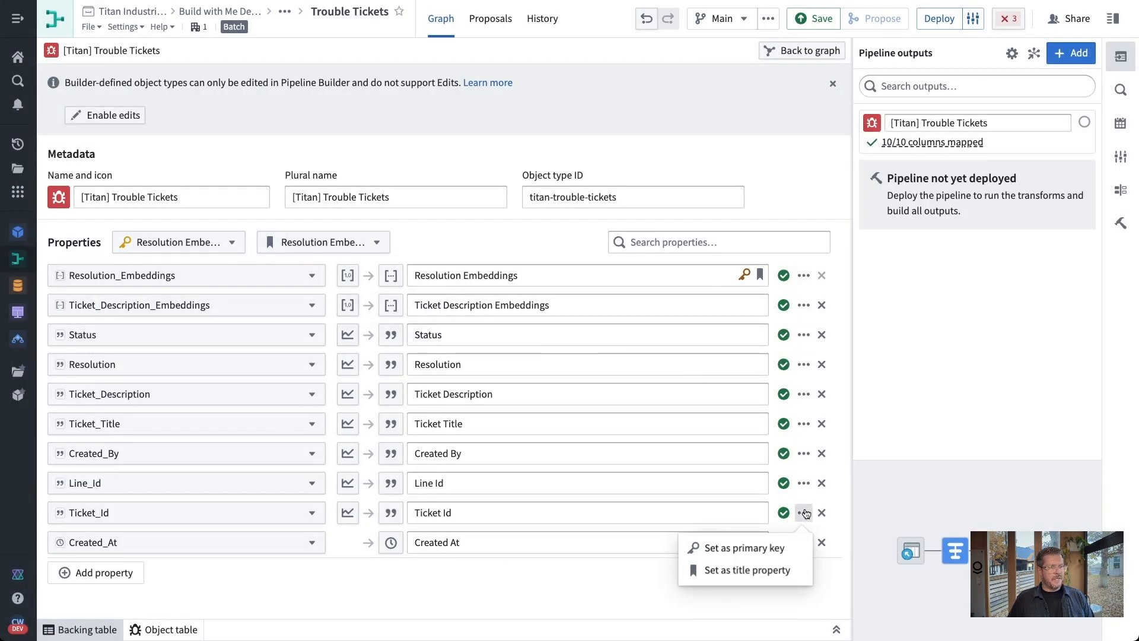
click(736, 547)
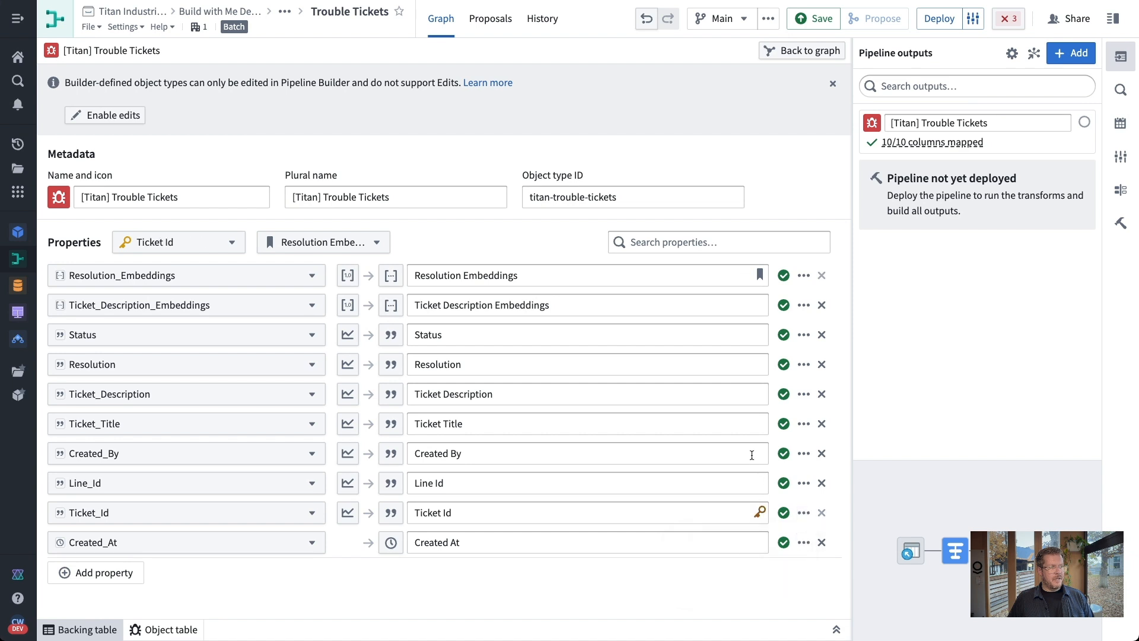
click(804, 393)
click(705, 444)
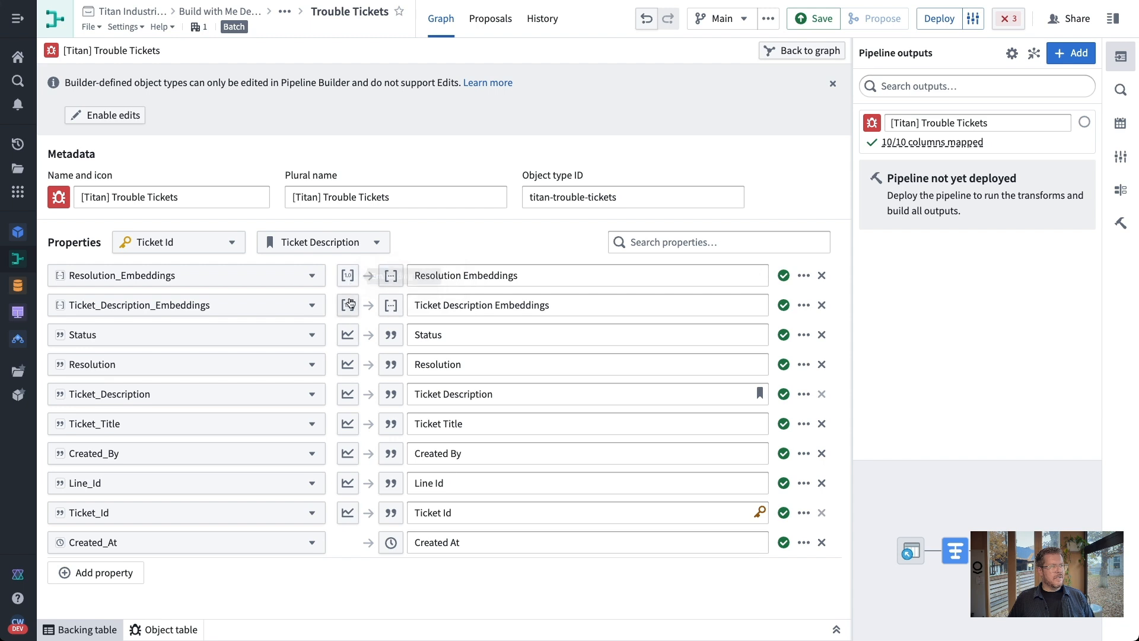
Configure Resolution_Embeddings and Ticket_Description_Embeddings as embedding vectors using cosine similarity.
click(348, 277)
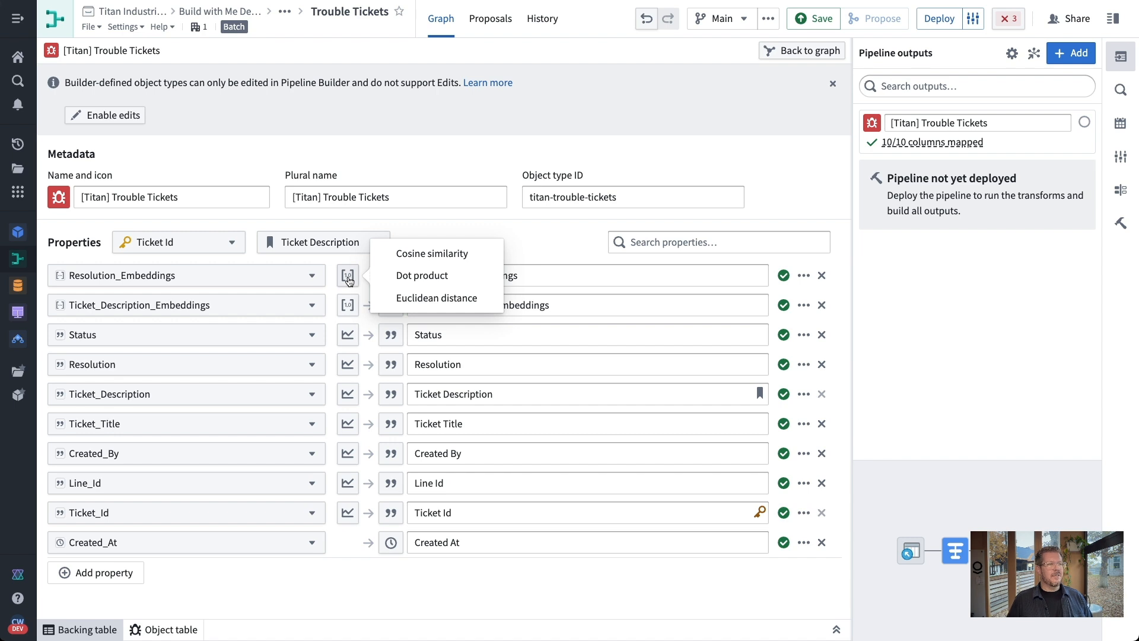
click(431, 254)
mouse_move(348, 307)
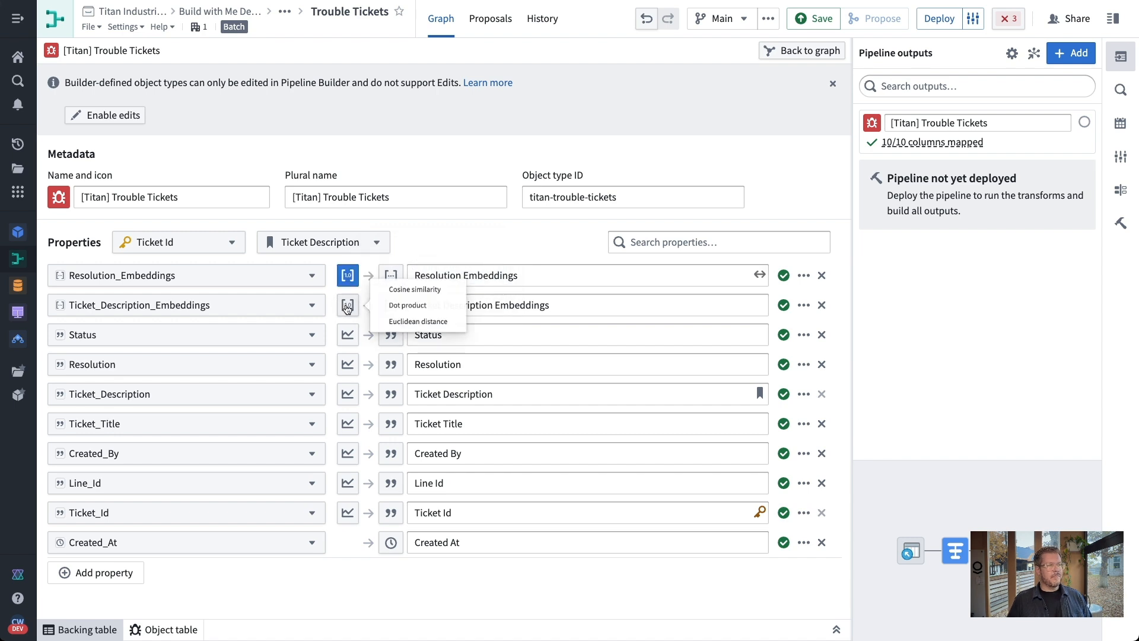
click(378, 288)
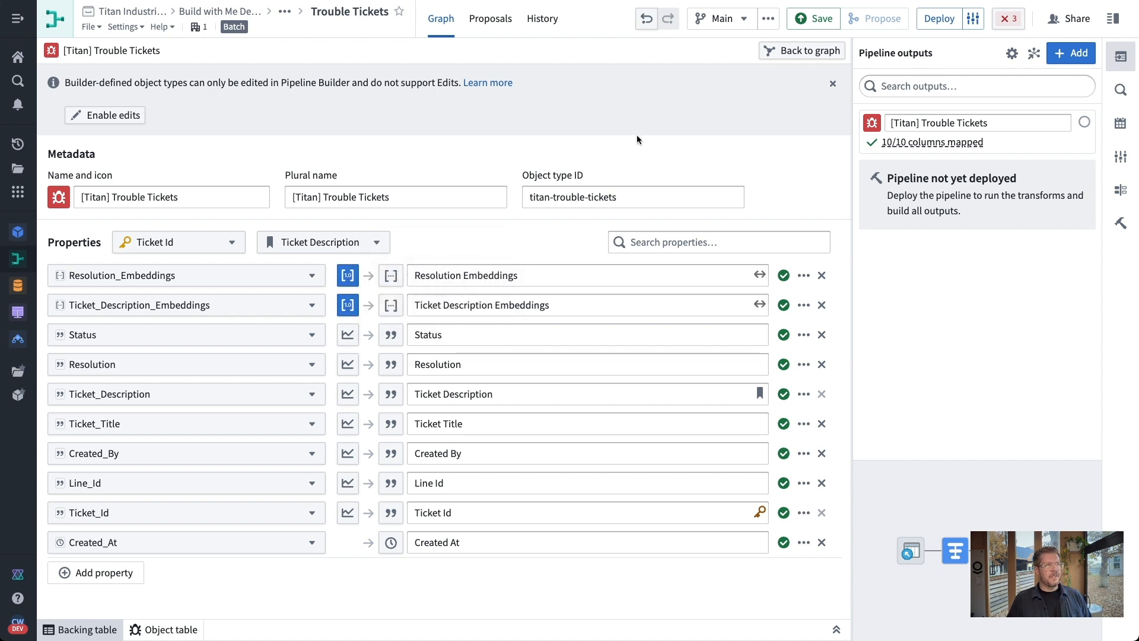
Return to the pipeline graph and save the pipeline.
click(802, 51)
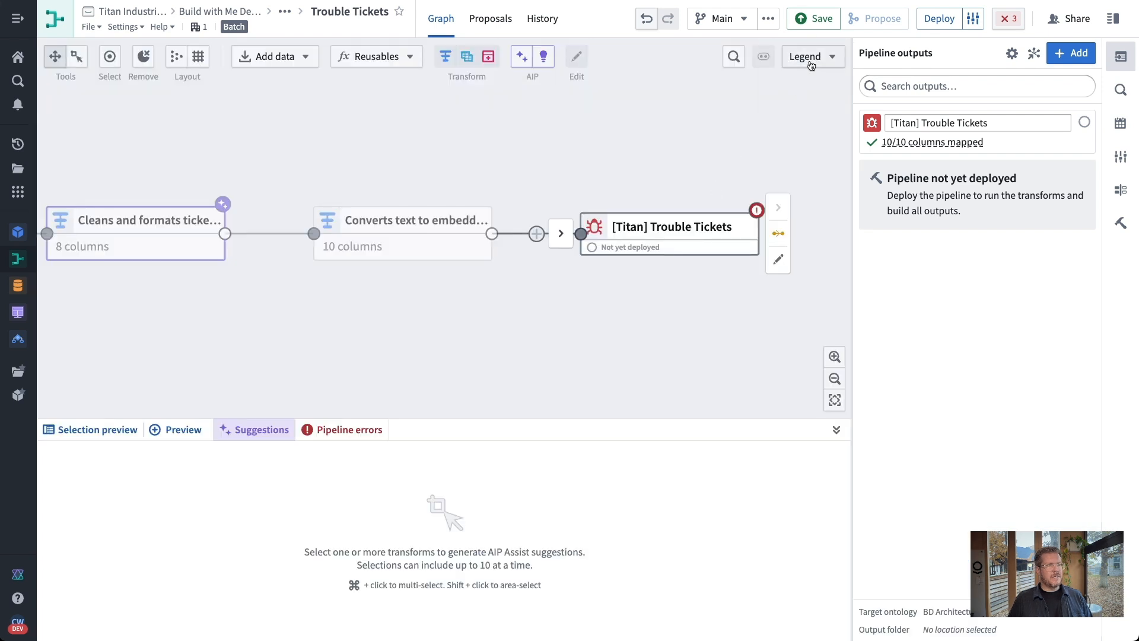
click(814, 18)
scroll(661, 162, left, 5)
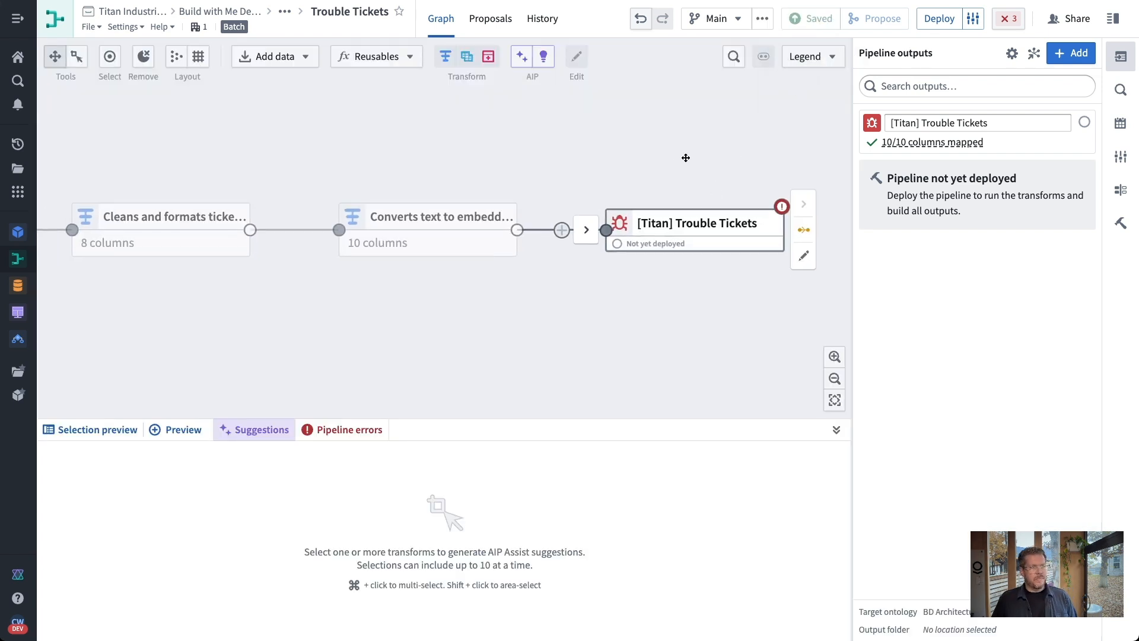
scroll(665, 268, down, 2)
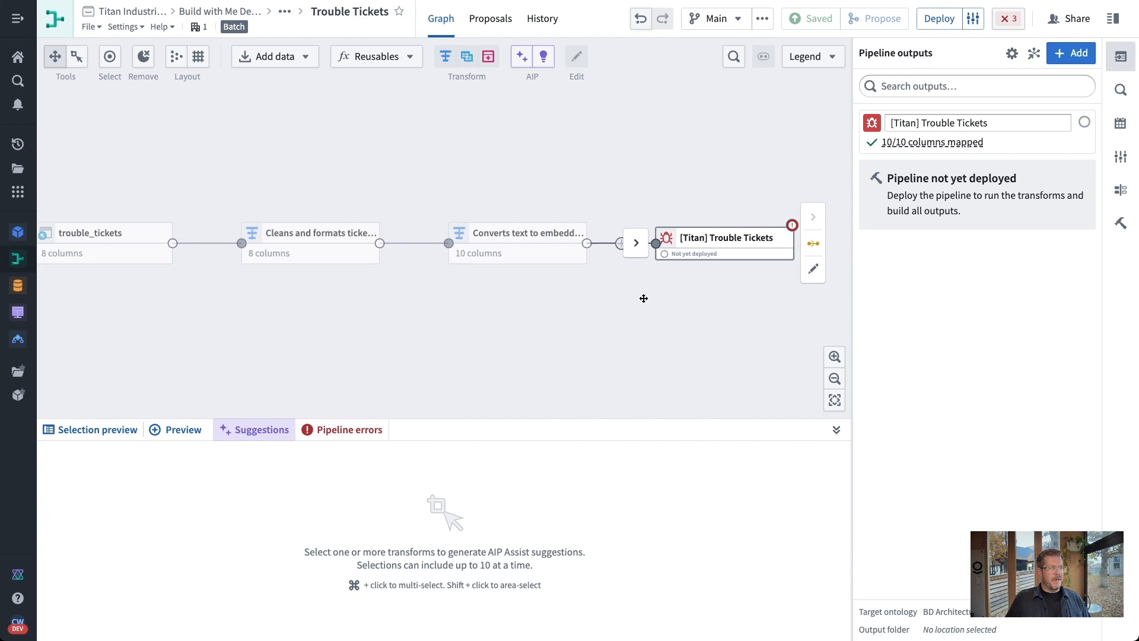
scroll(643, 298, down, 1)
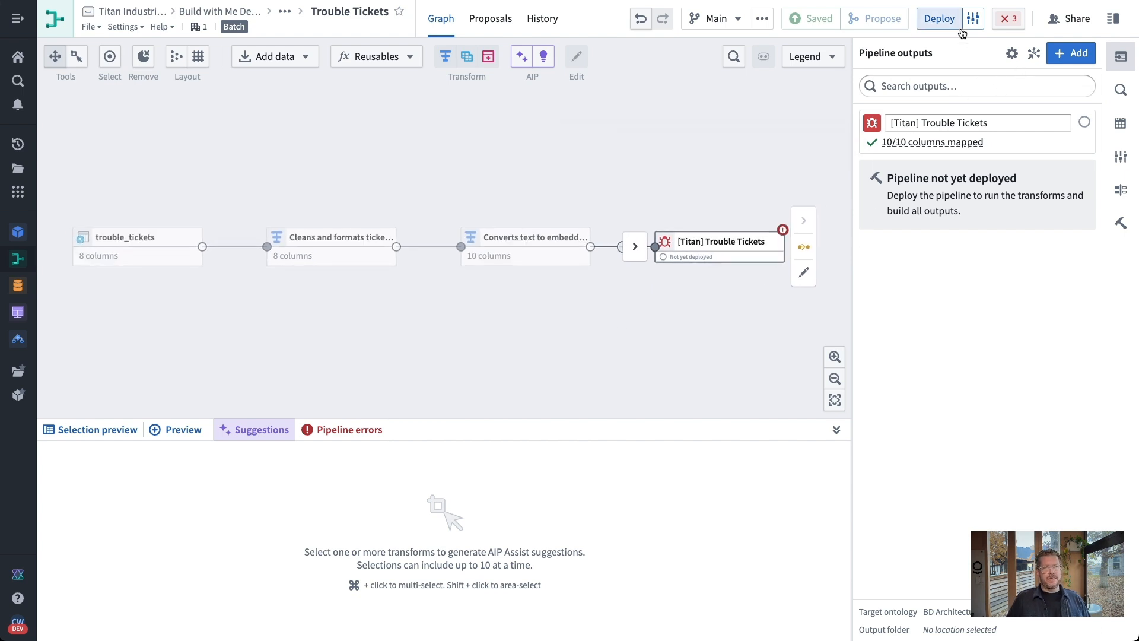
Review the default compute profile choices in the build settings, including the Advanced profile's driver and executor options.
click(979, 20)
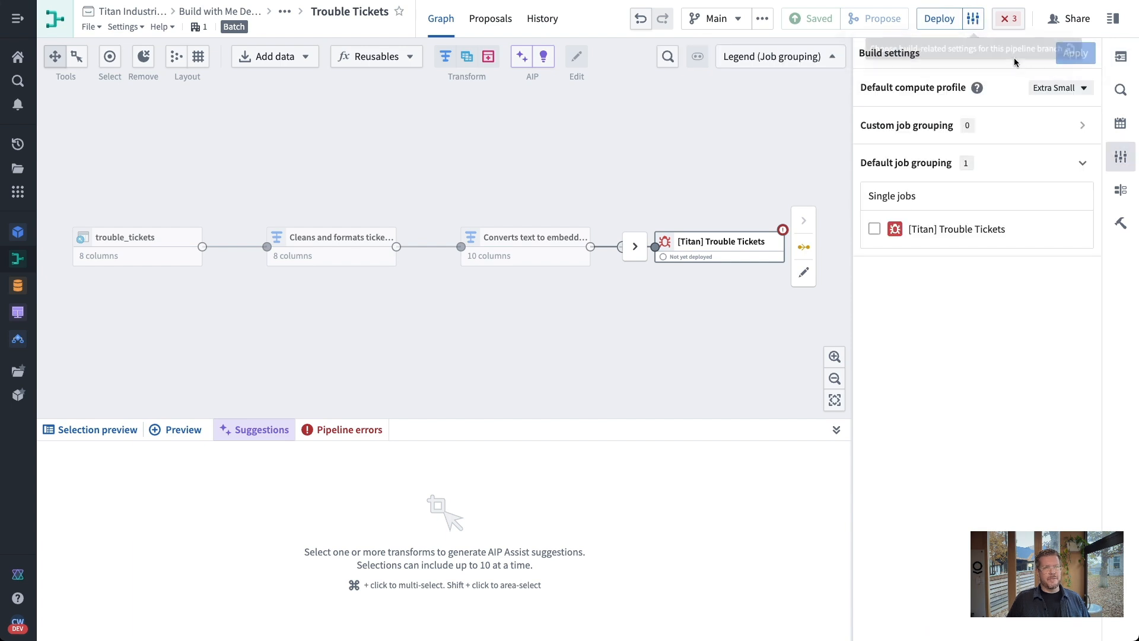
click(1077, 90)
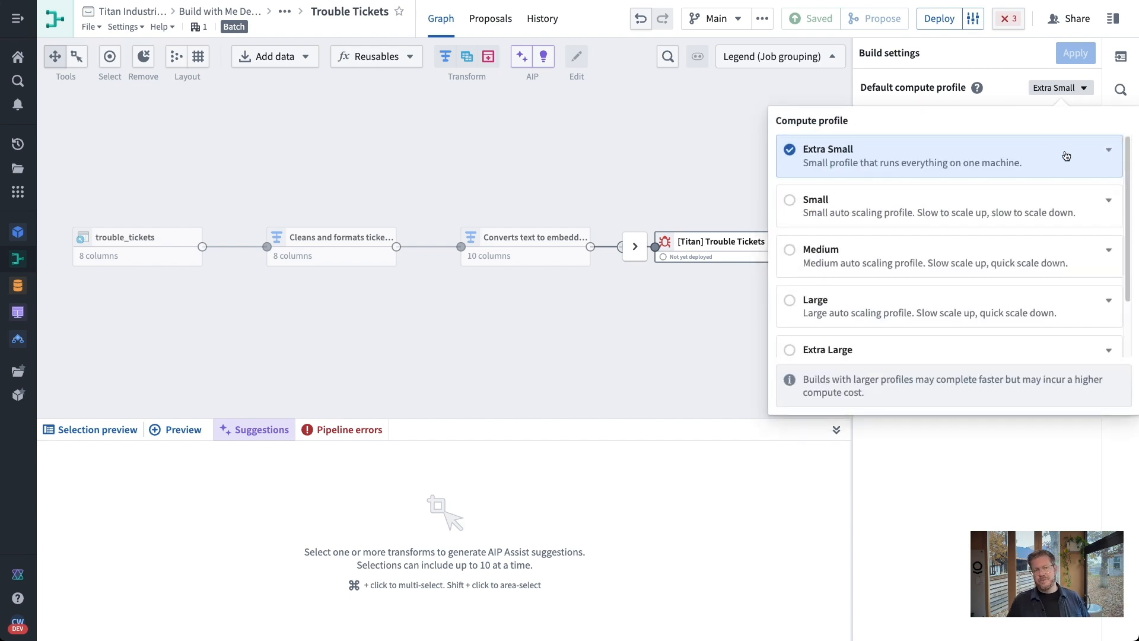
scroll(987, 298, down, 2)
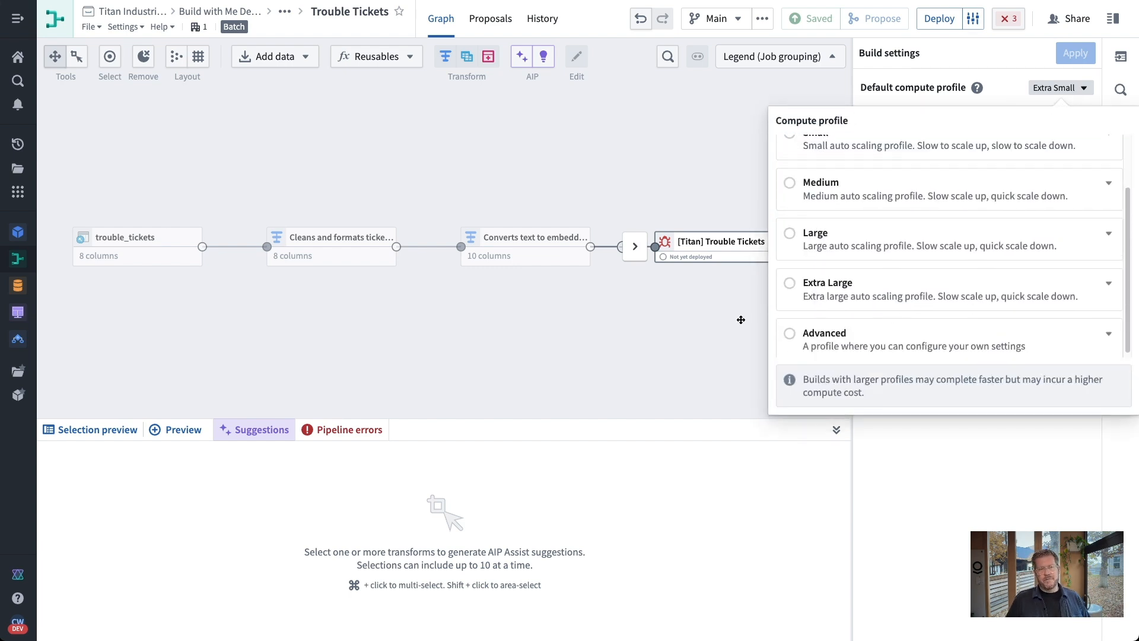
scroll(948, 325, down, 1)
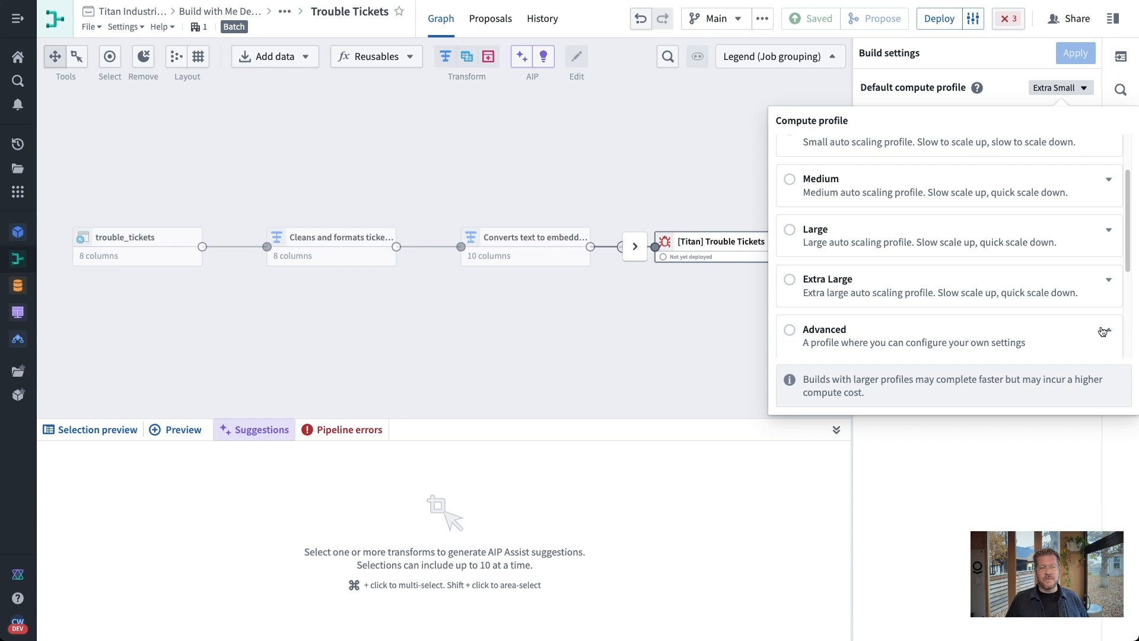
click(1107, 332)
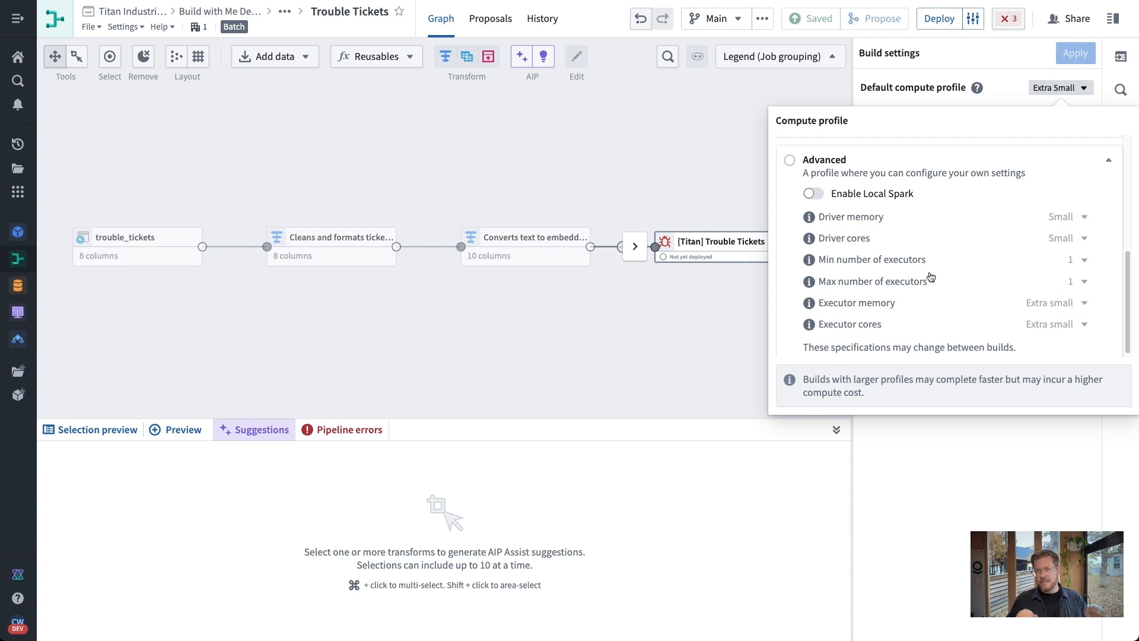
click(646, 171)
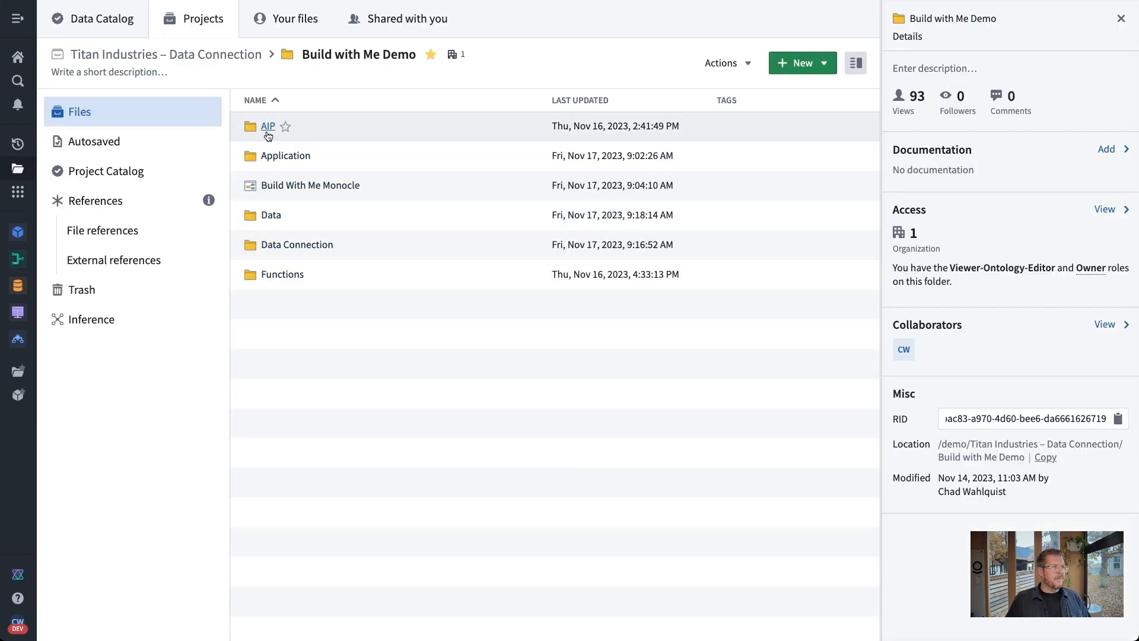
Open the Trouble Tickets - Clean pipeline from the Data/Pipeline folder of Build with Me Demo.
click(268, 213)
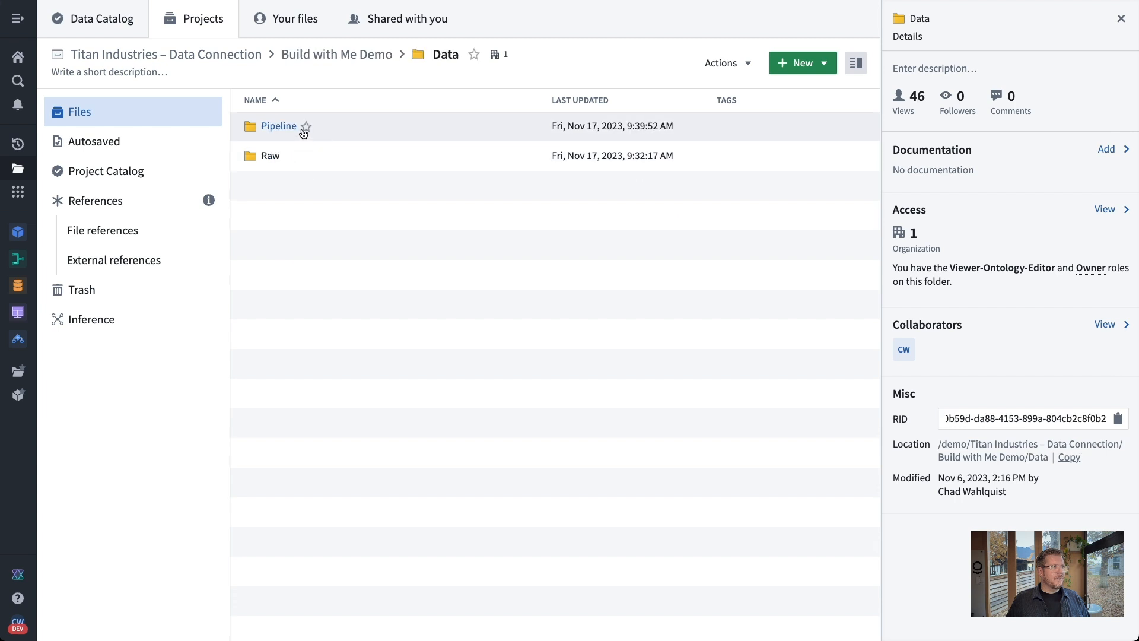
click(279, 126)
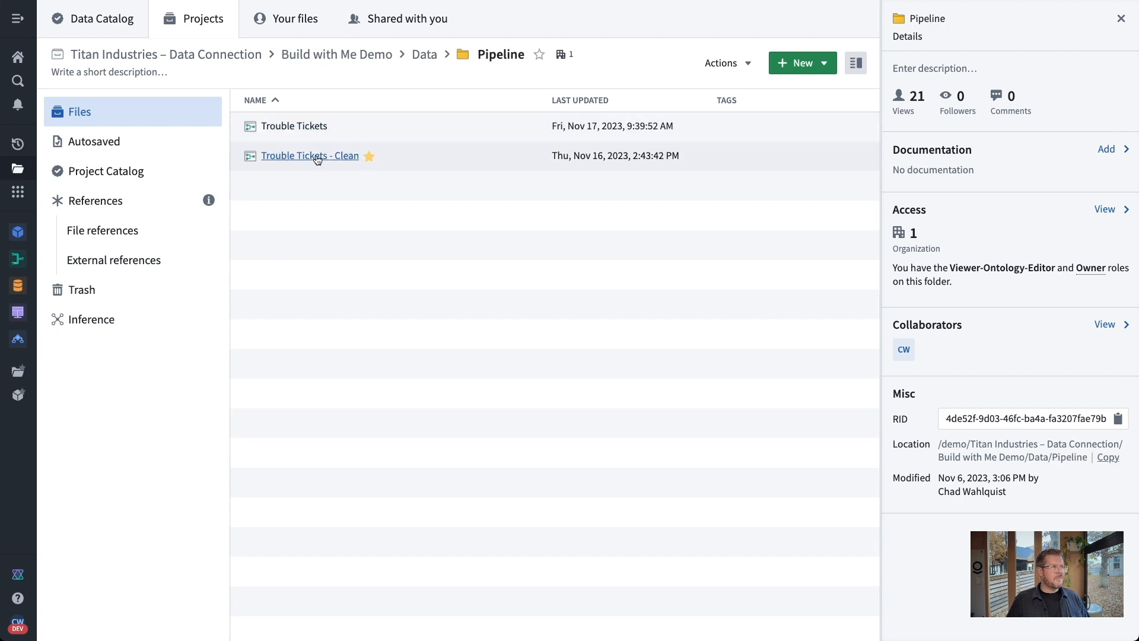
click(317, 157)
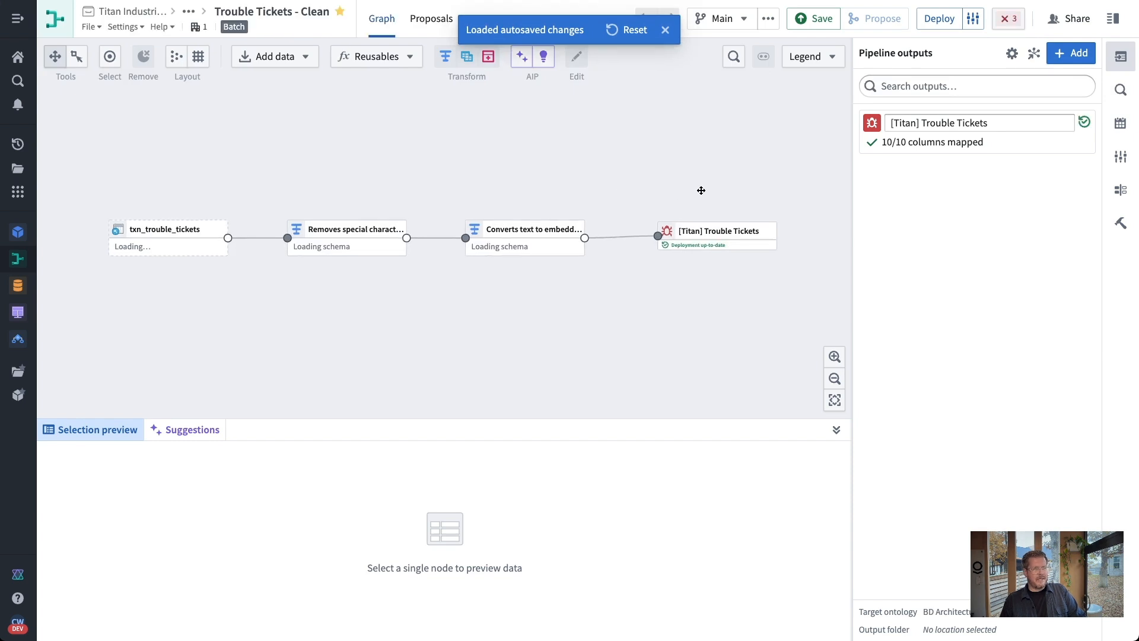
Open the [Titan] Trouble Tickets output's object type configuration in Ontology Manager.
click(748, 231)
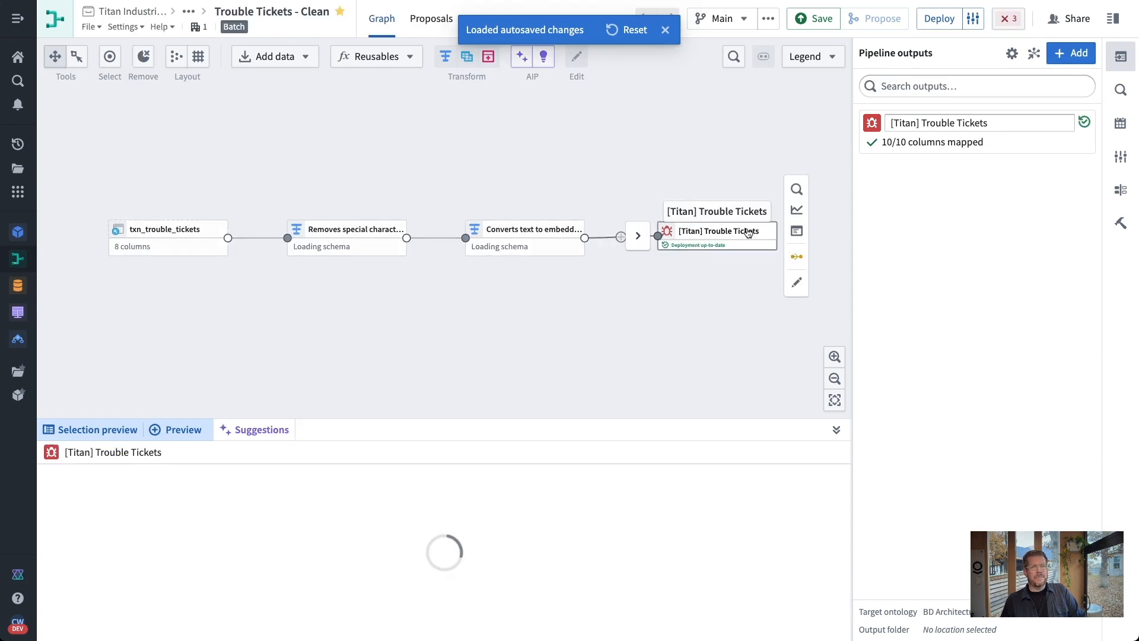
right_click(748, 232)
mouse_move(878, 271)
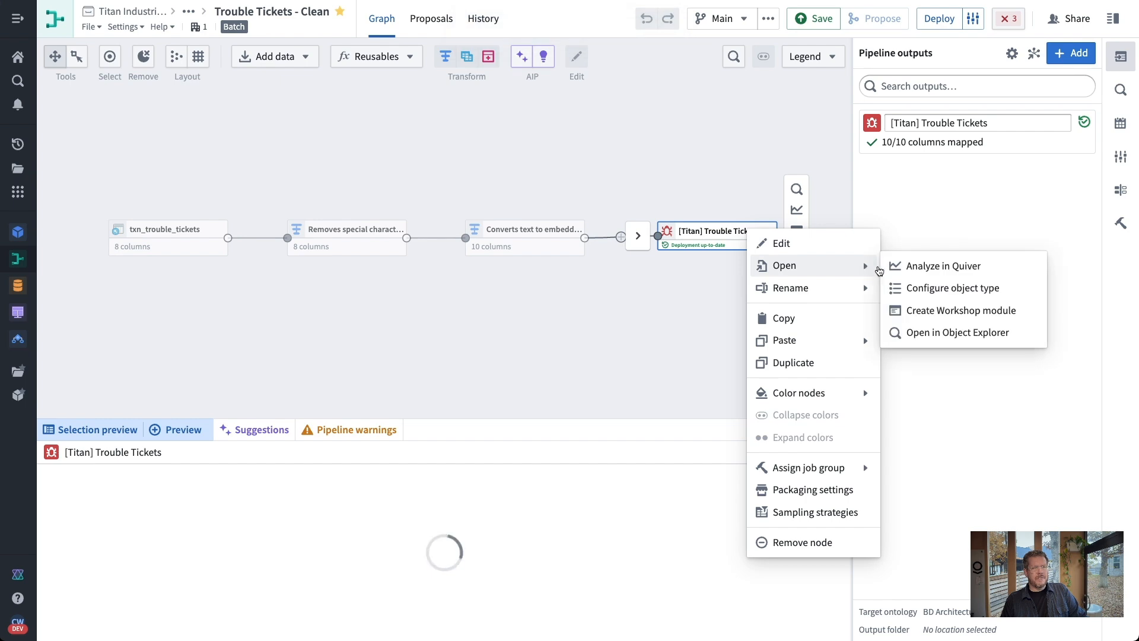
click(941, 288)
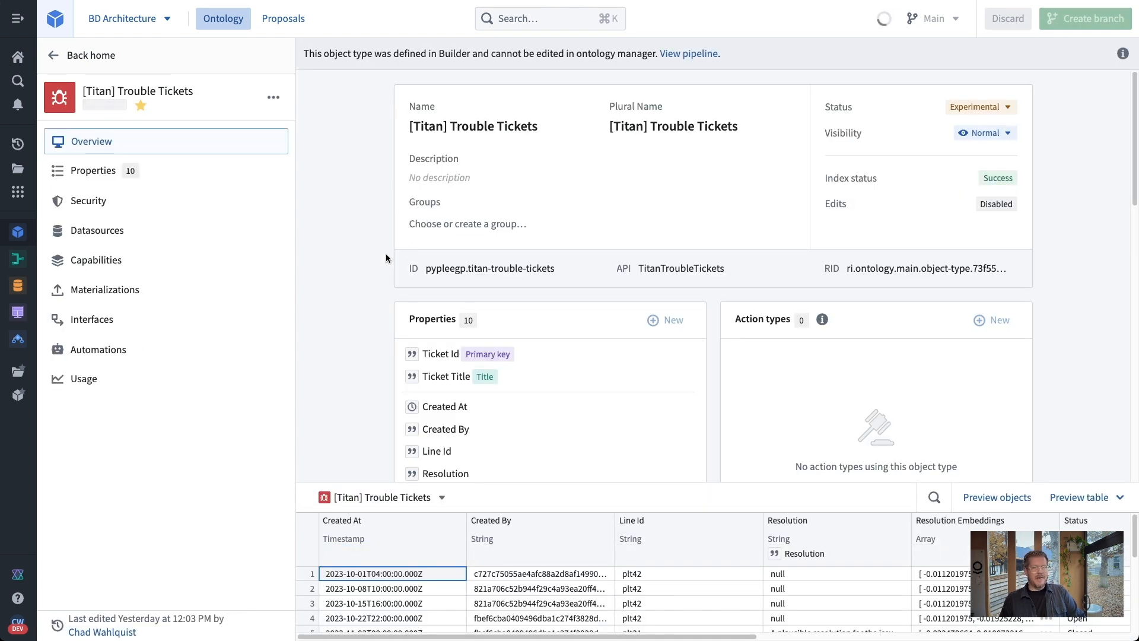
Examine the [Titan] Trouble Tickets preview data, properties, action types, link types and dependents.
scroll(737, 582, down, 1)
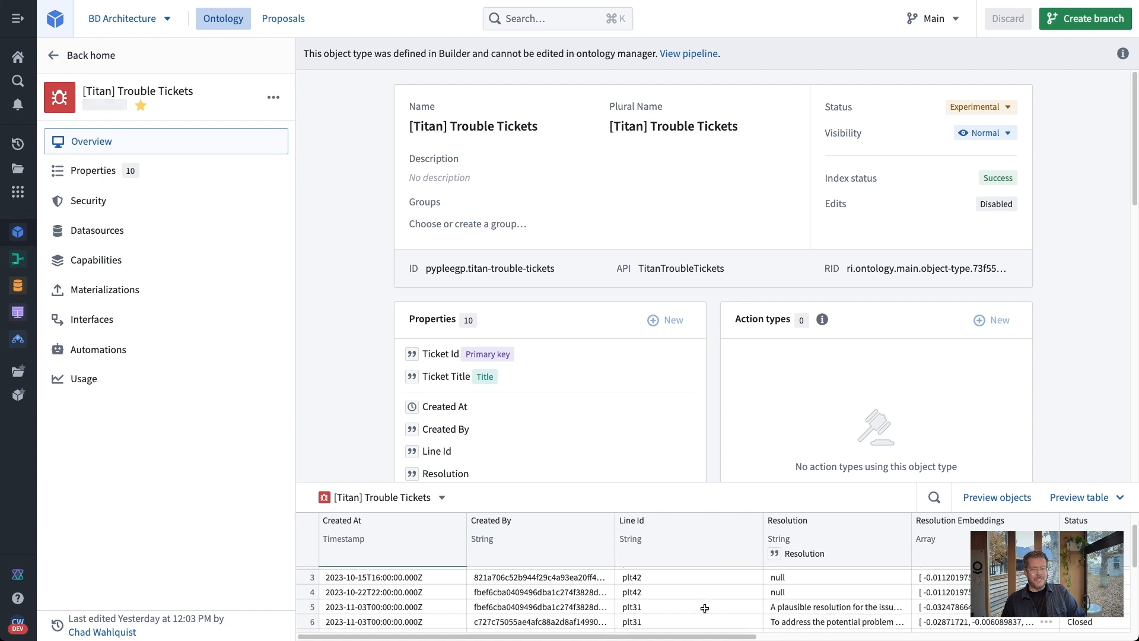
scroll(704, 638, right, 5)
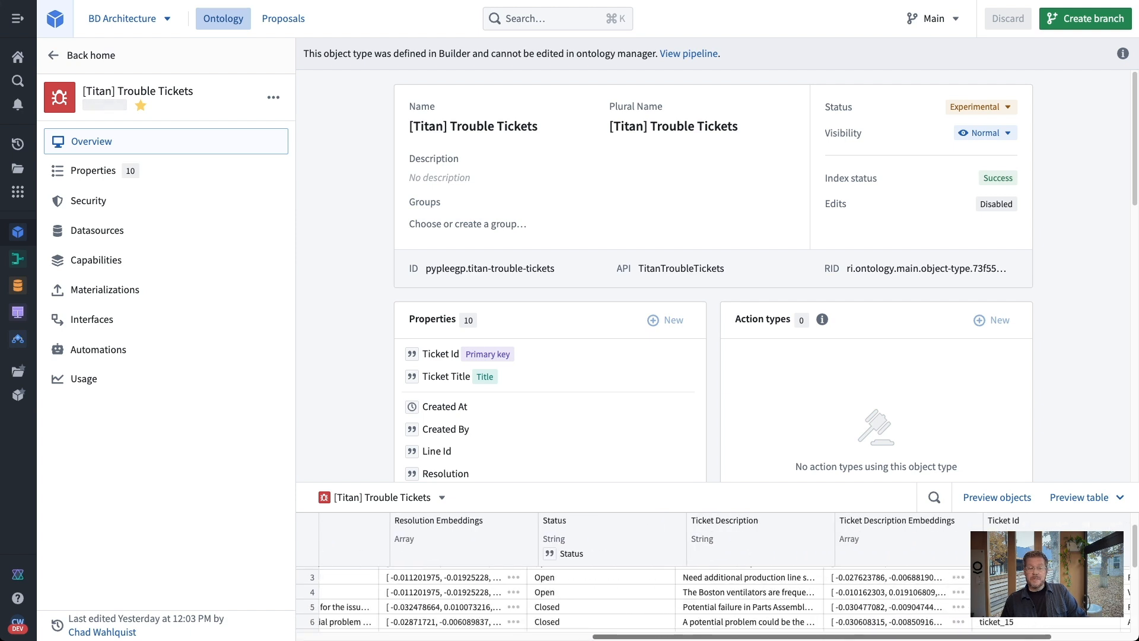
scroll(703, 637, left, 5)
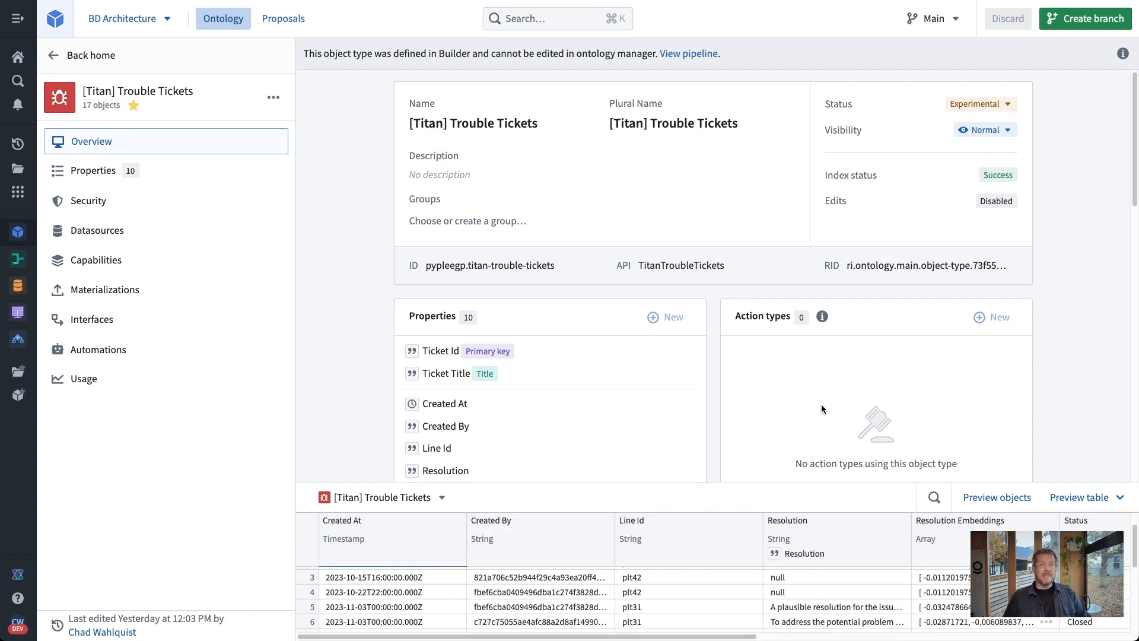
scroll(821, 404, down, 1)
scroll(828, 324, down, 1)
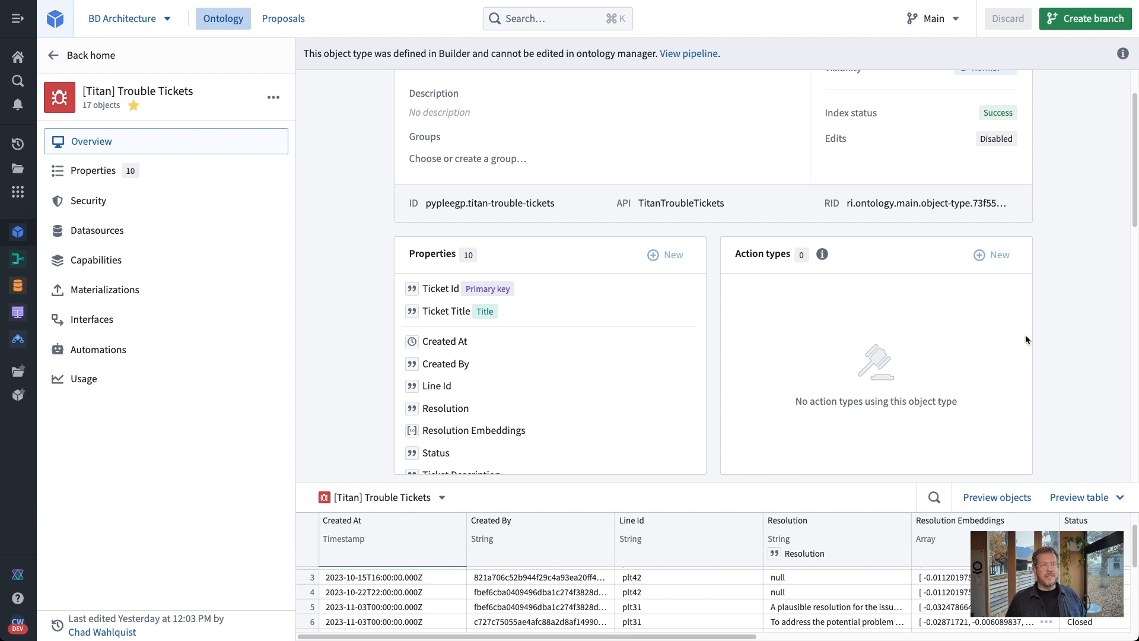
scroll(1025, 336, down, 4)
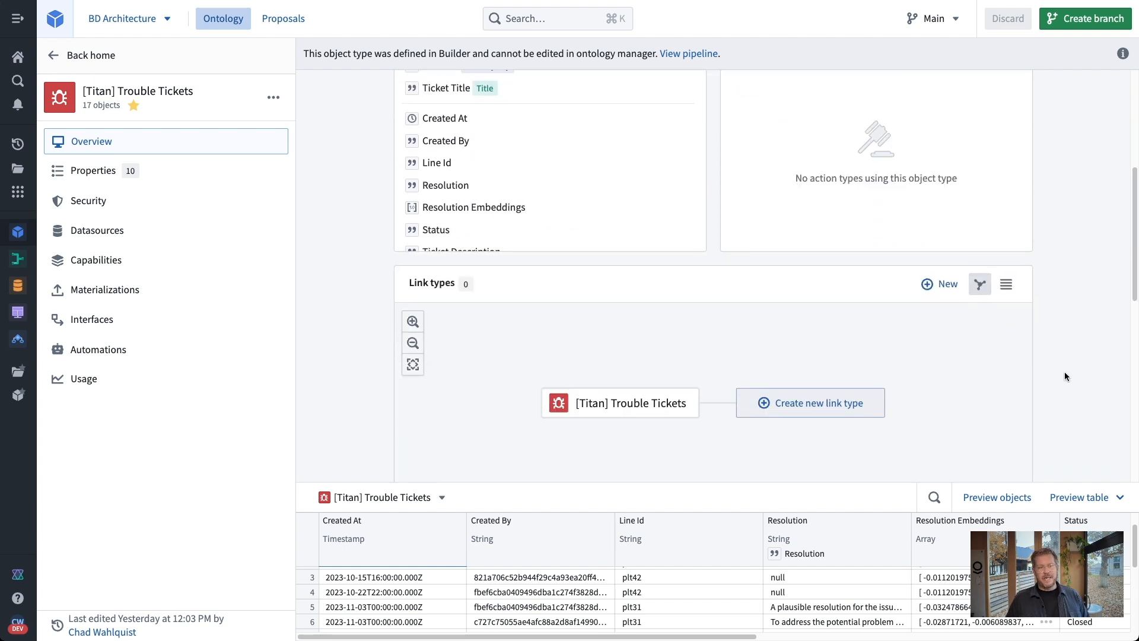
scroll(1067, 369, down, 5)
scroll(1071, 364, up, 2)
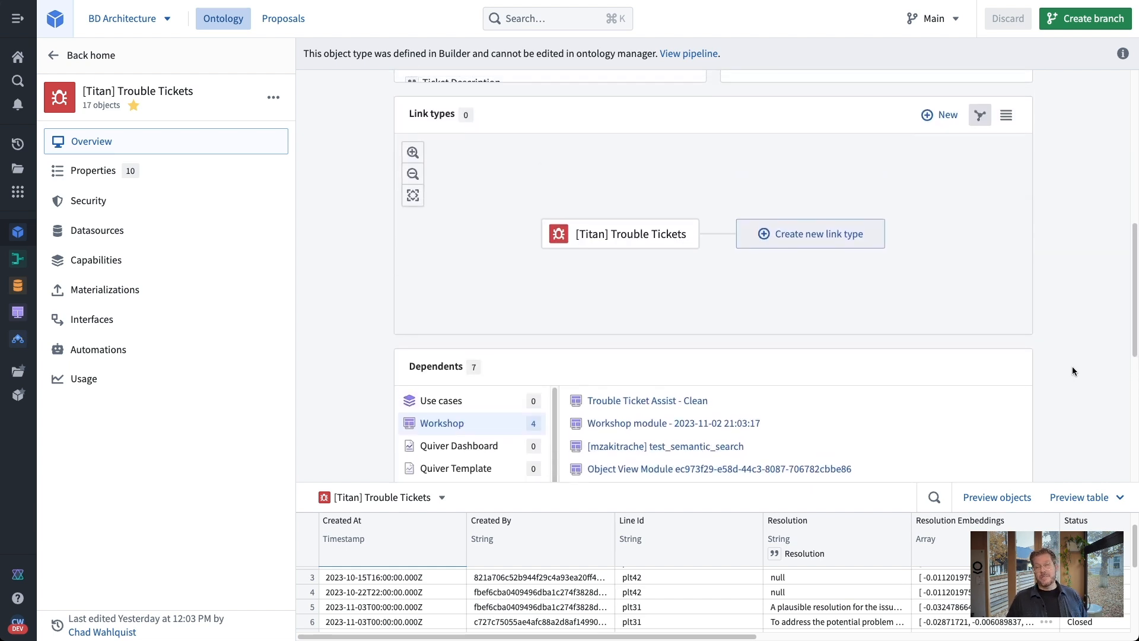
scroll(1072, 368, up, 7)
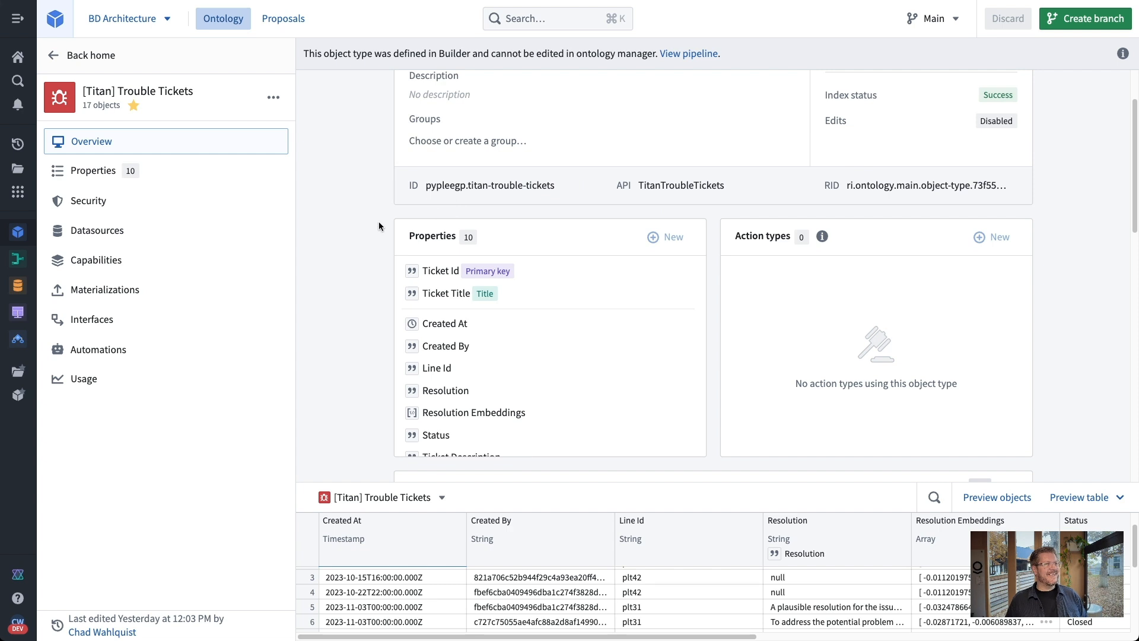
scroll(356, 214, up, 2)
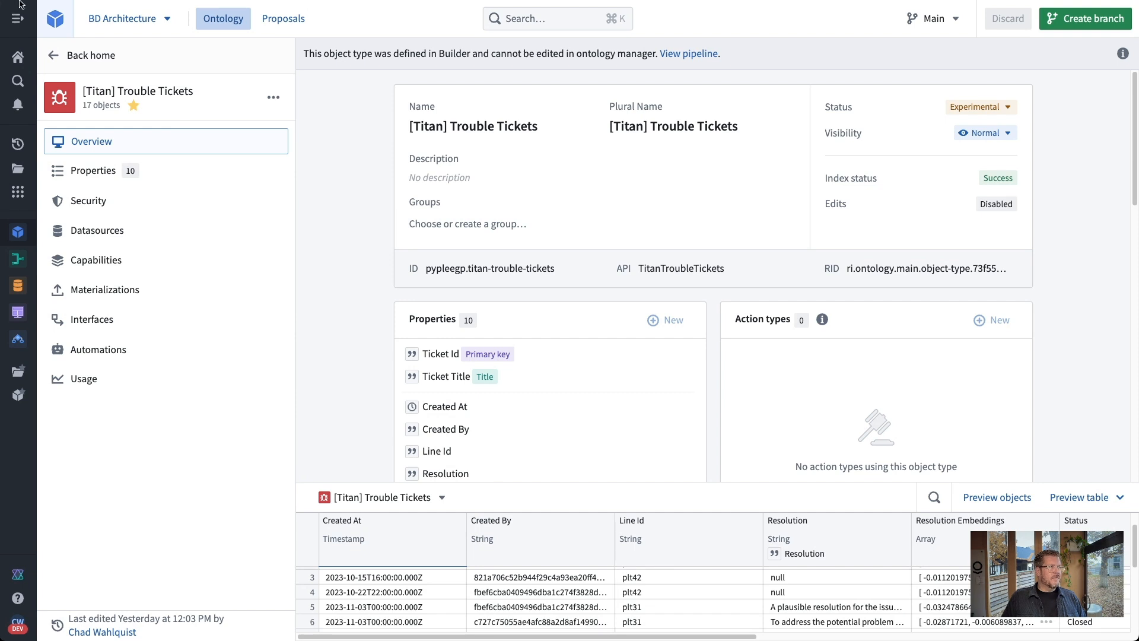
Open the Trouble Ticket Semantic Search code repository and its index.ts file from the functions-typescript src folder.
click(18, 374)
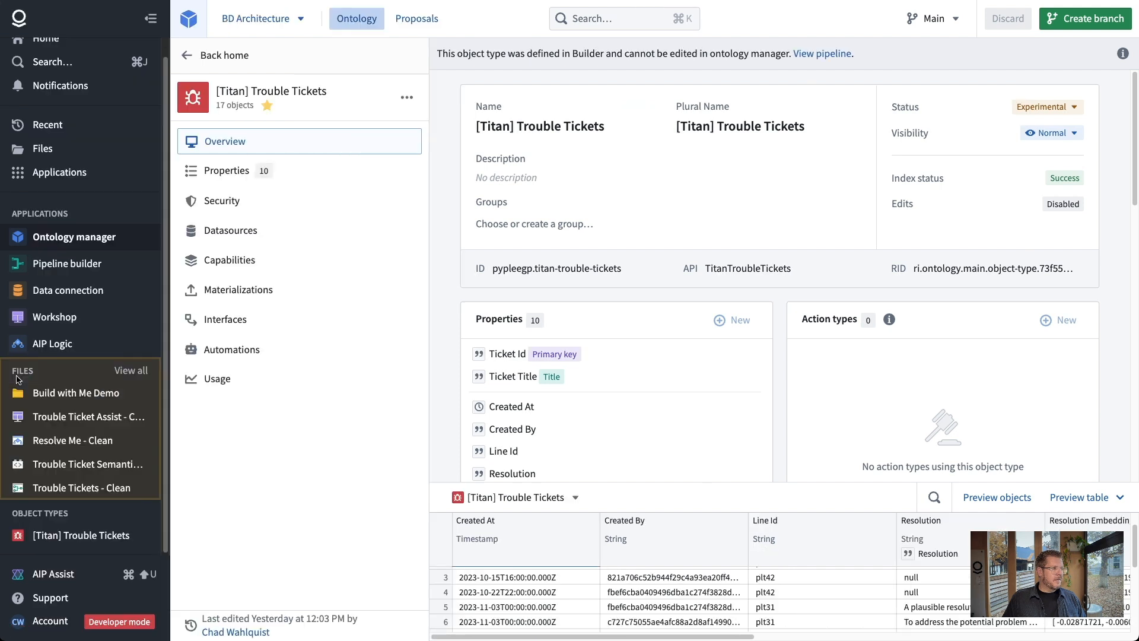
click(87, 465)
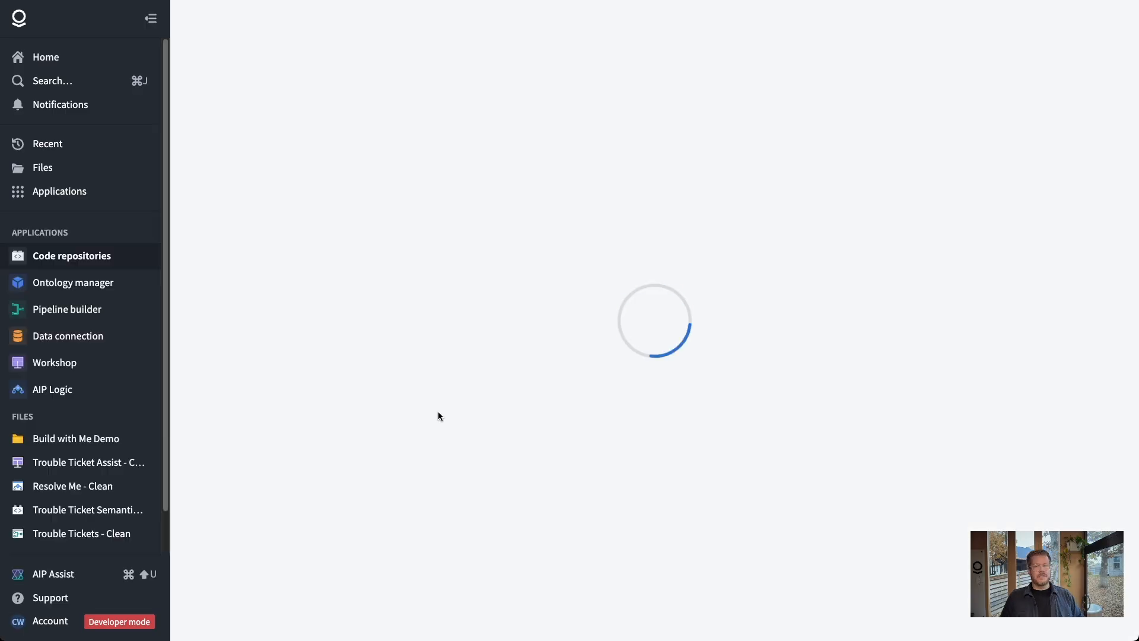
click(145, 24)
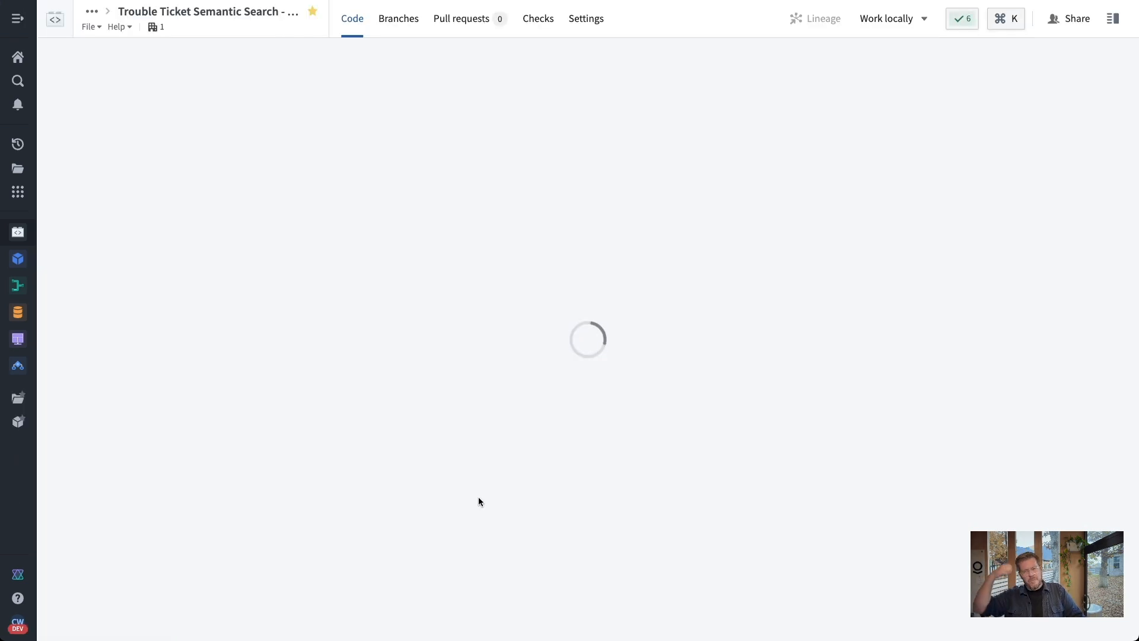
click(81, 136)
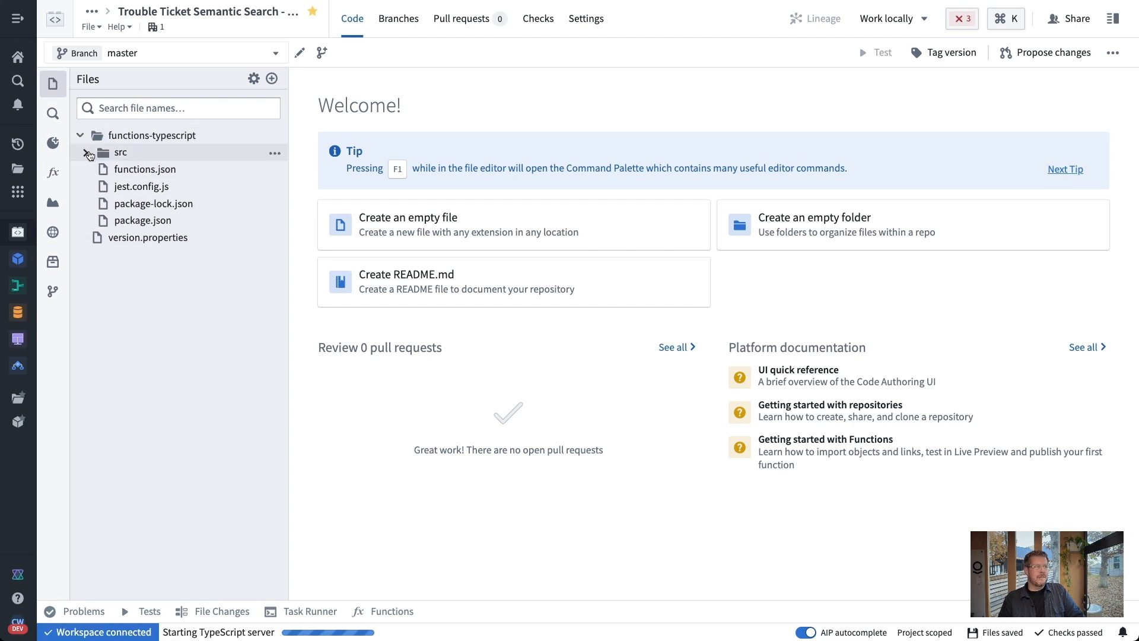
click(88, 152)
click(133, 186)
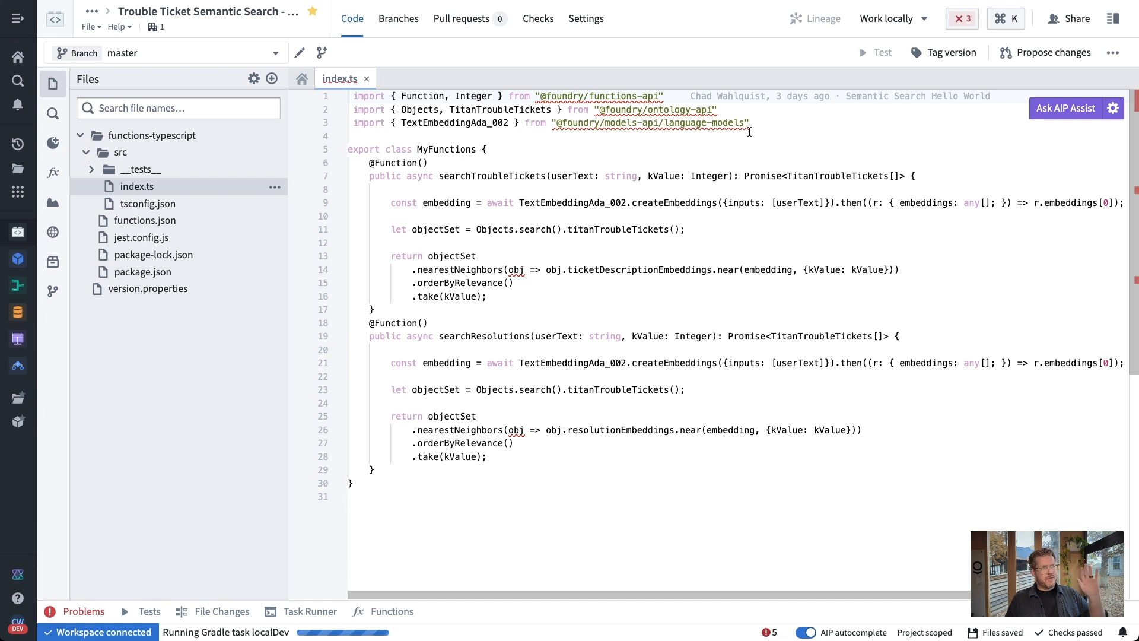
Review the import statements in index.ts and the full property list of the imported [Titan] Trouble Tickets object type.
drag(765, 123, 297, 99)
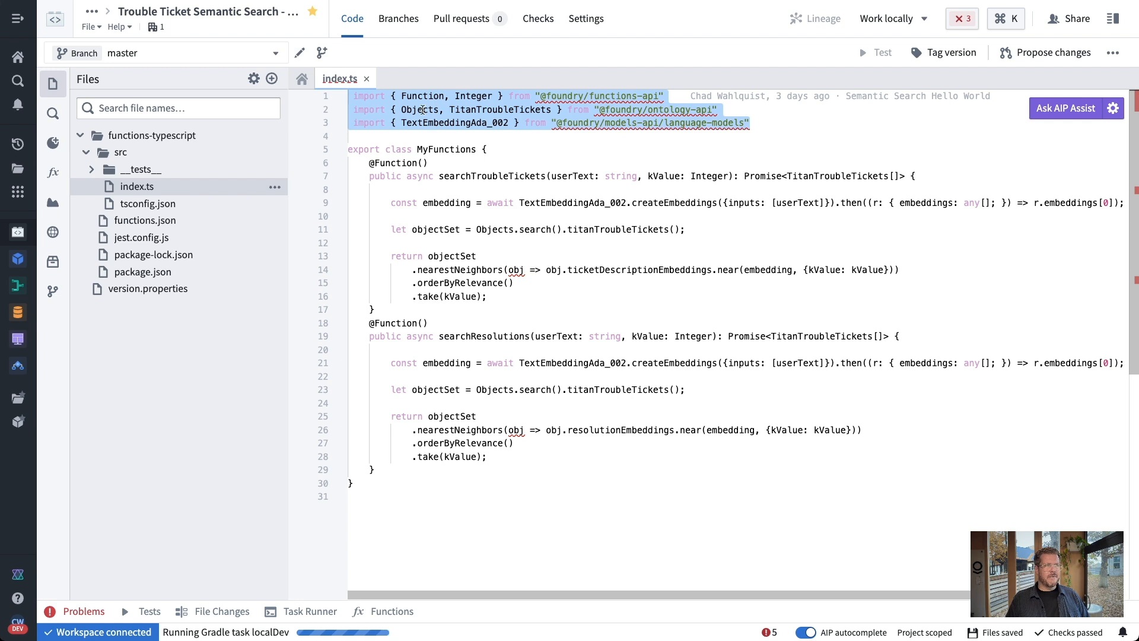
click(423, 111)
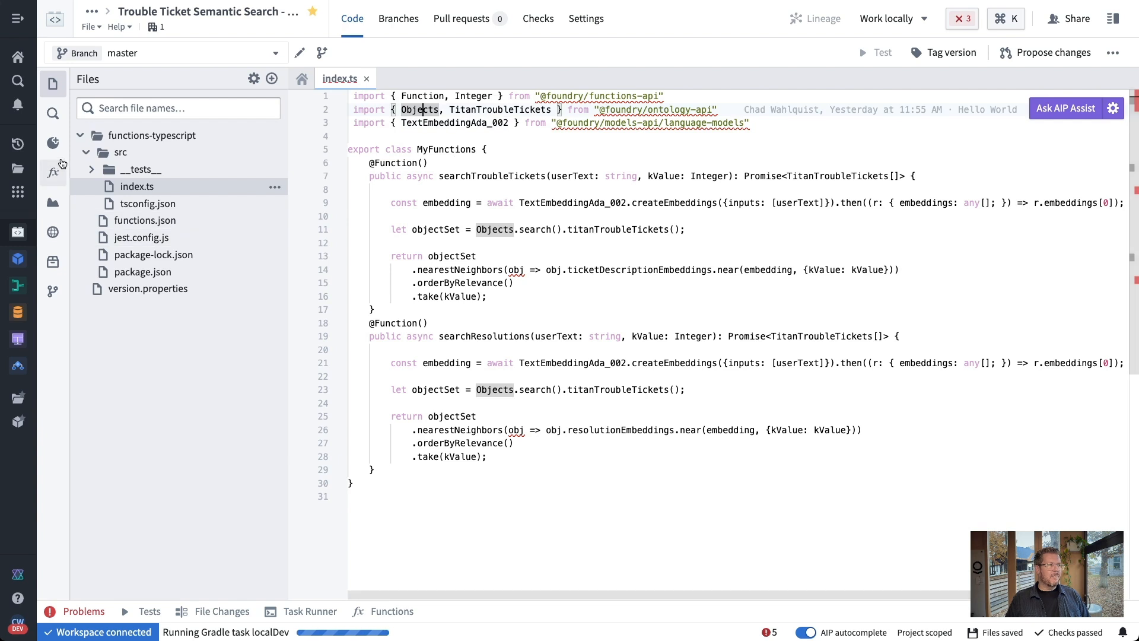
click(53, 143)
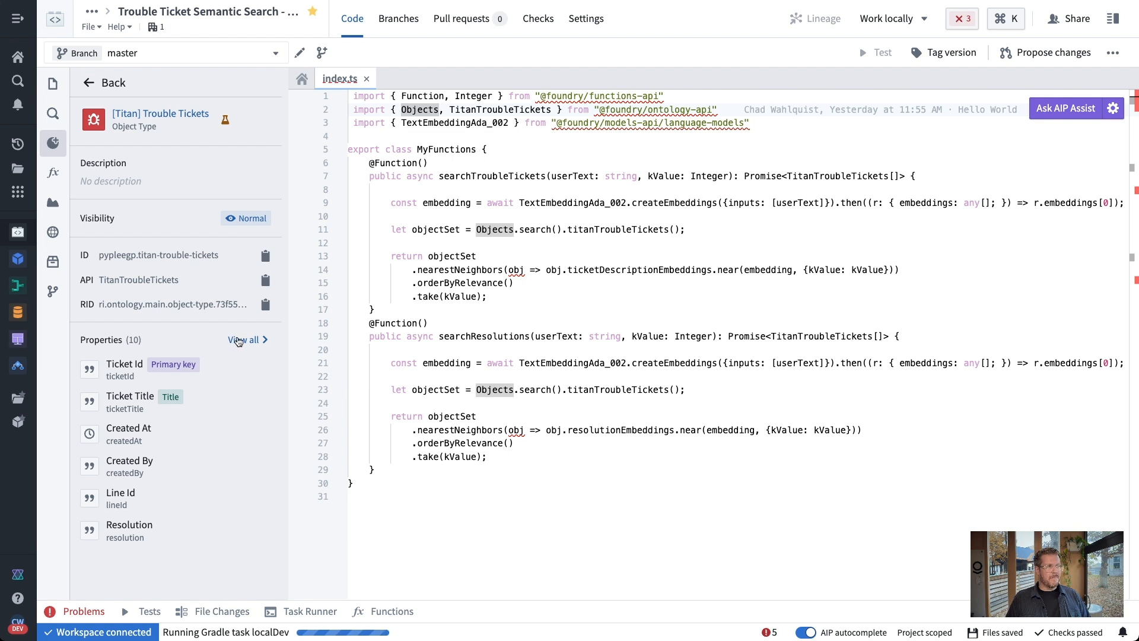
click(237, 341)
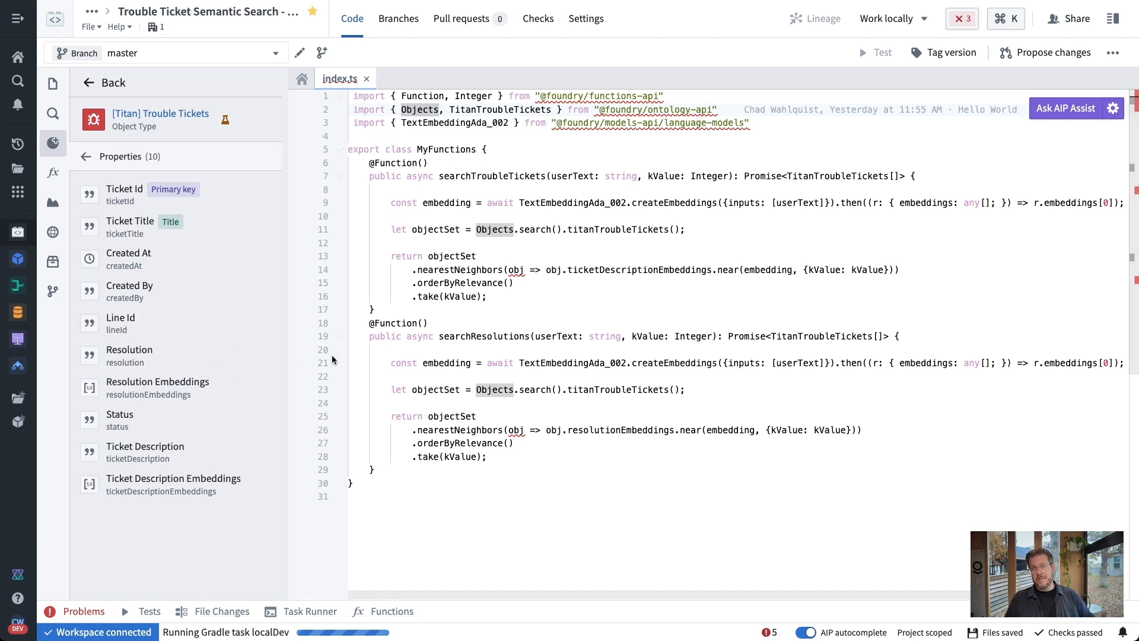
Review the repository's model imports and the Palantir-provided models available to add.
click(53, 204)
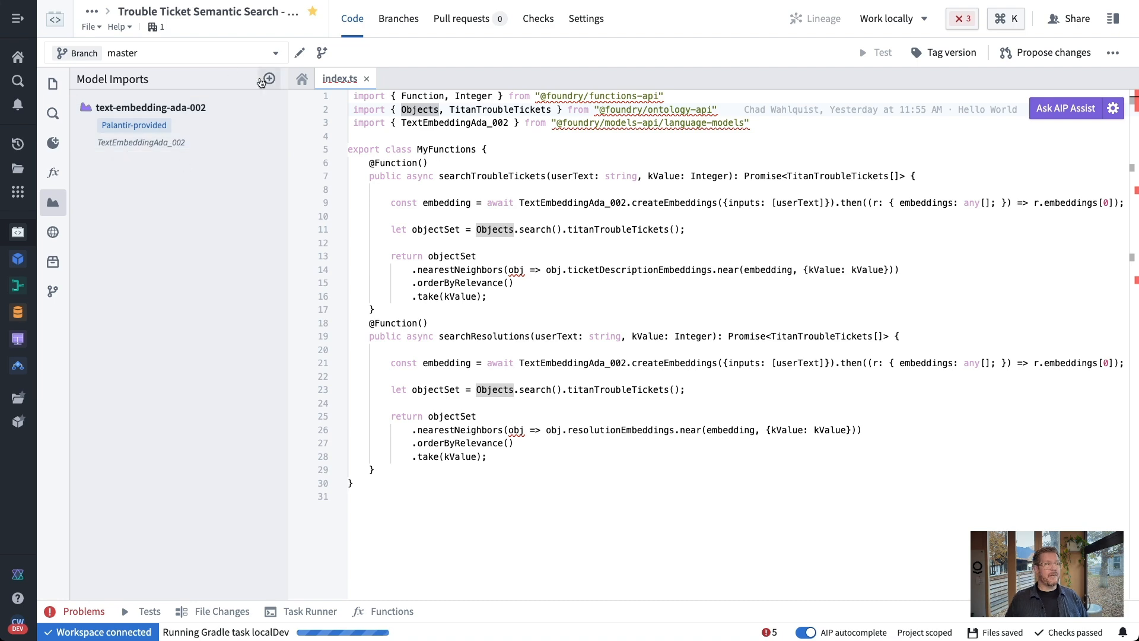
click(269, 78)
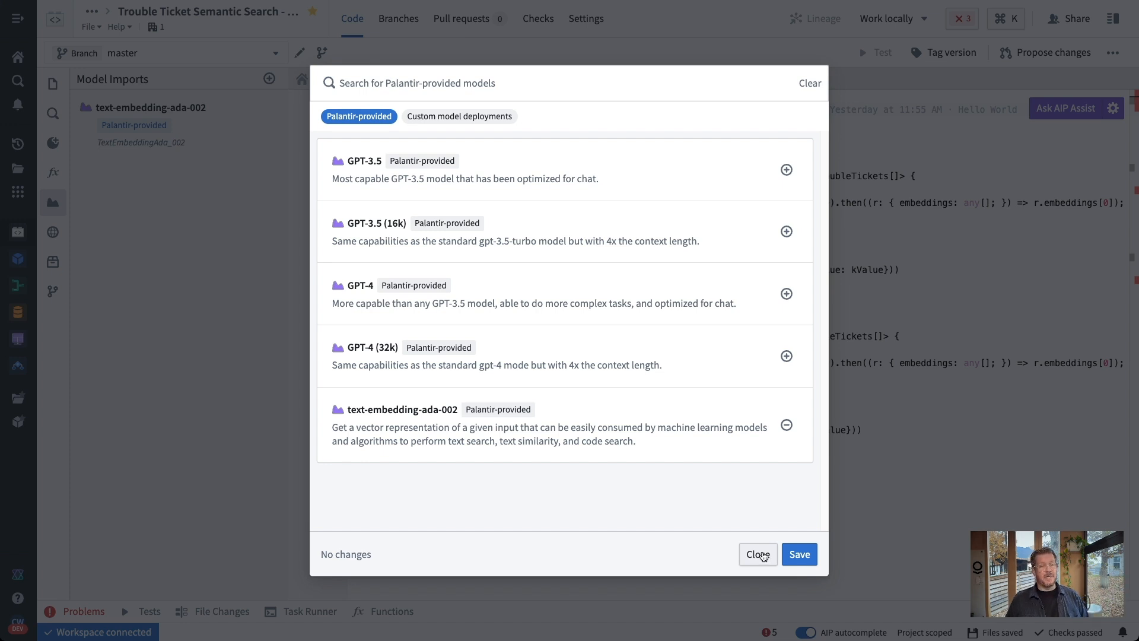
click(757, 554)
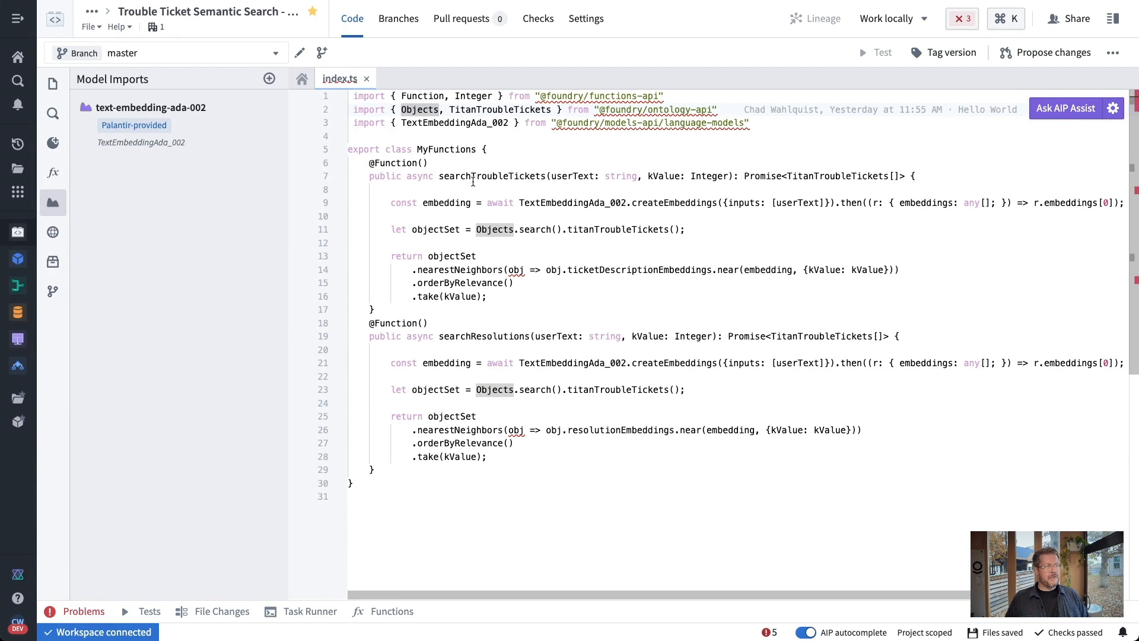
Examine the searchTroubleTickets function: its embedding creation, object set search and nearest-neighbour query on ticketDescriptionEmbeddings.
drag(442, 177, 544, 177)
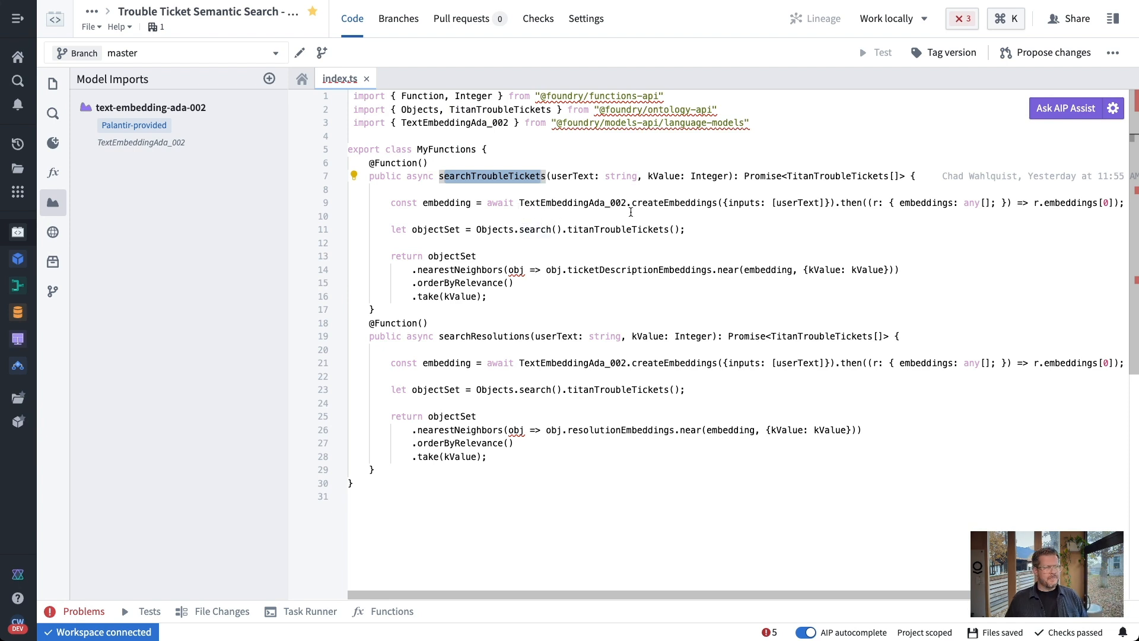
click(675, 214)
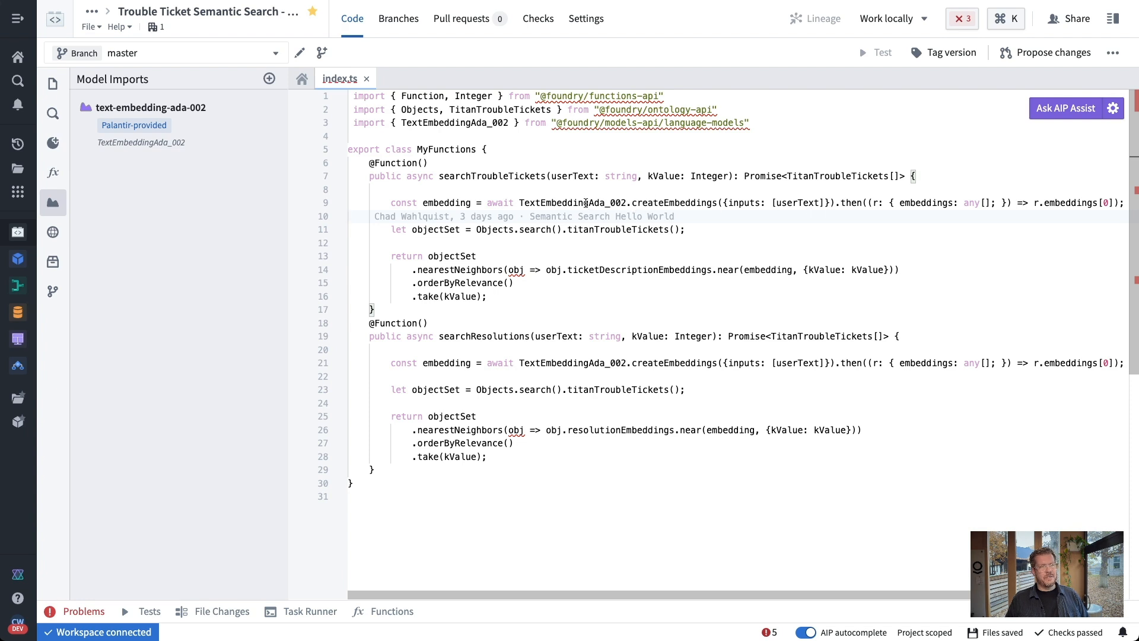
click(580, 205)
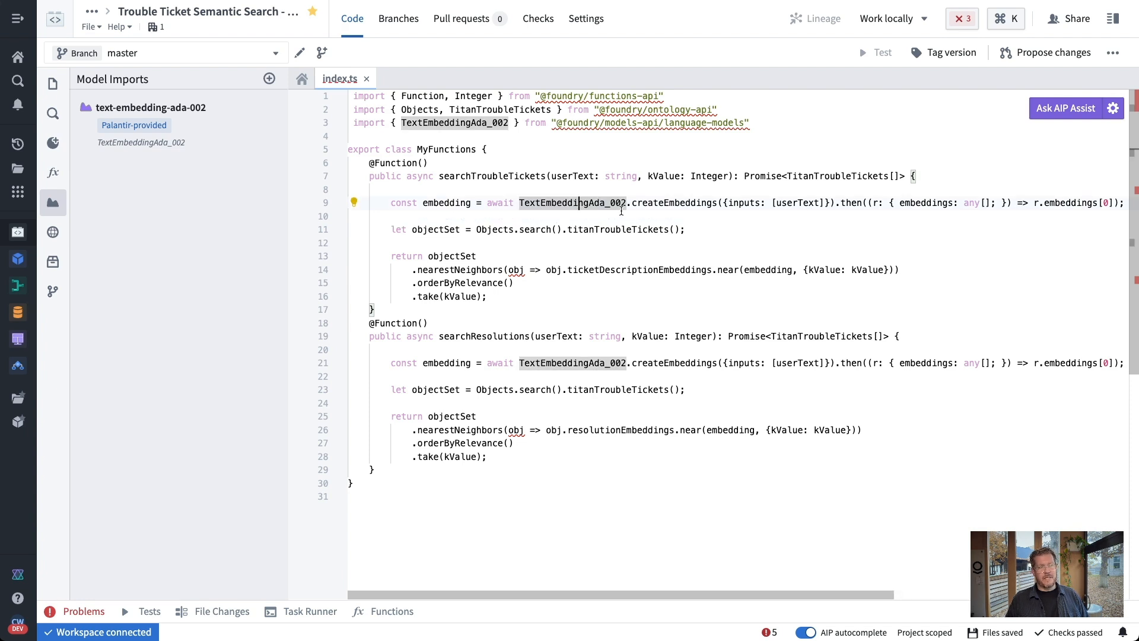
mouse_move(446, 206)
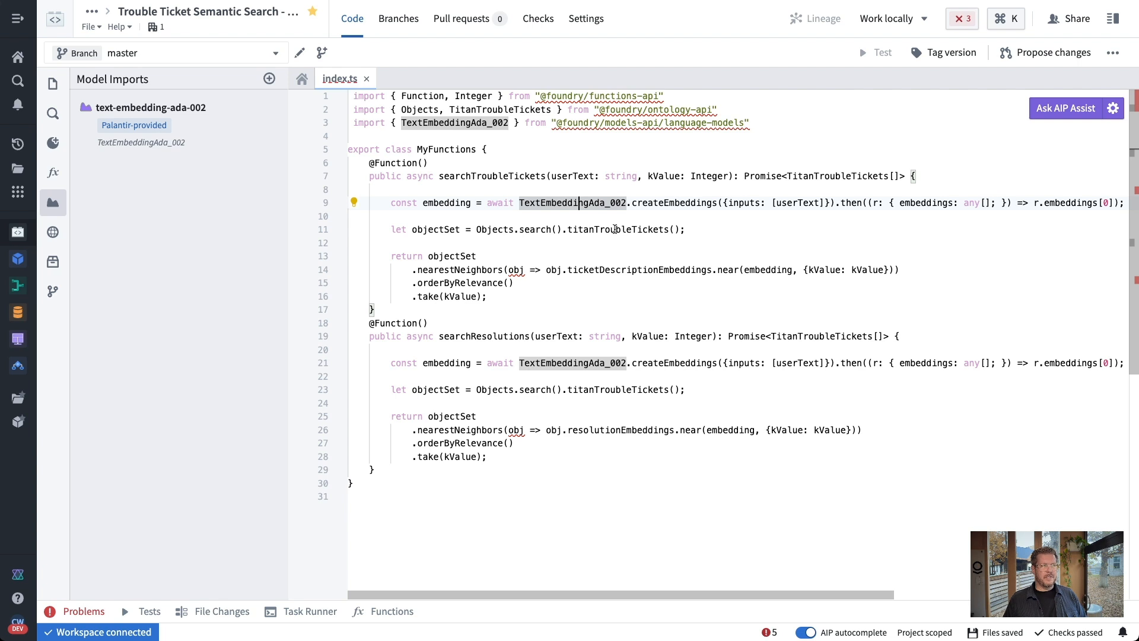
mouse_move(433, 230)
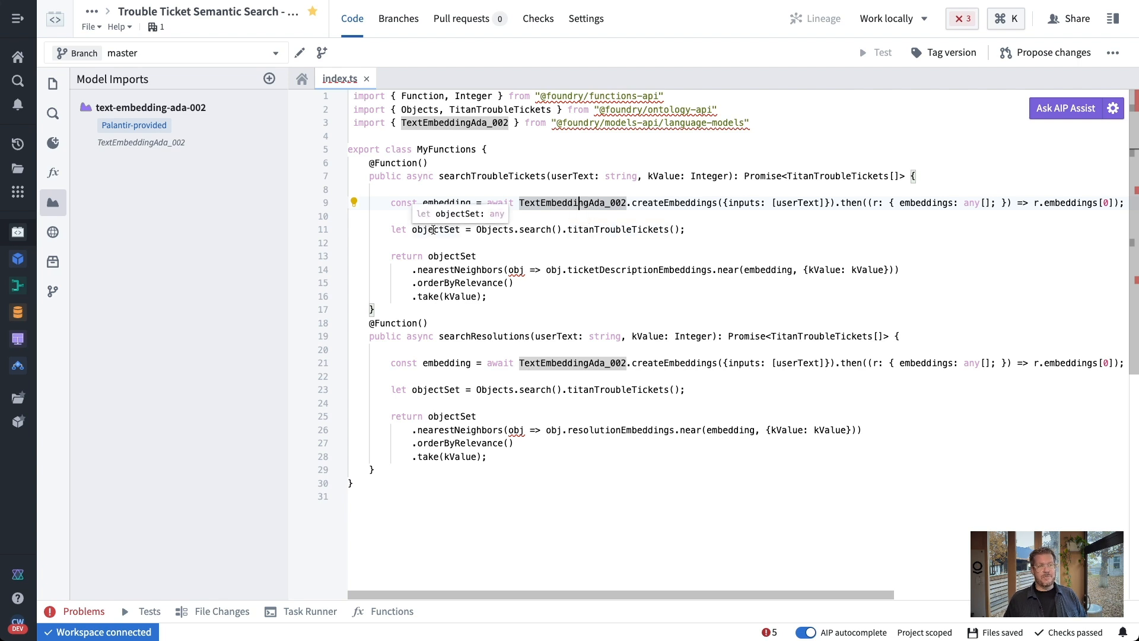
click(609, 271)
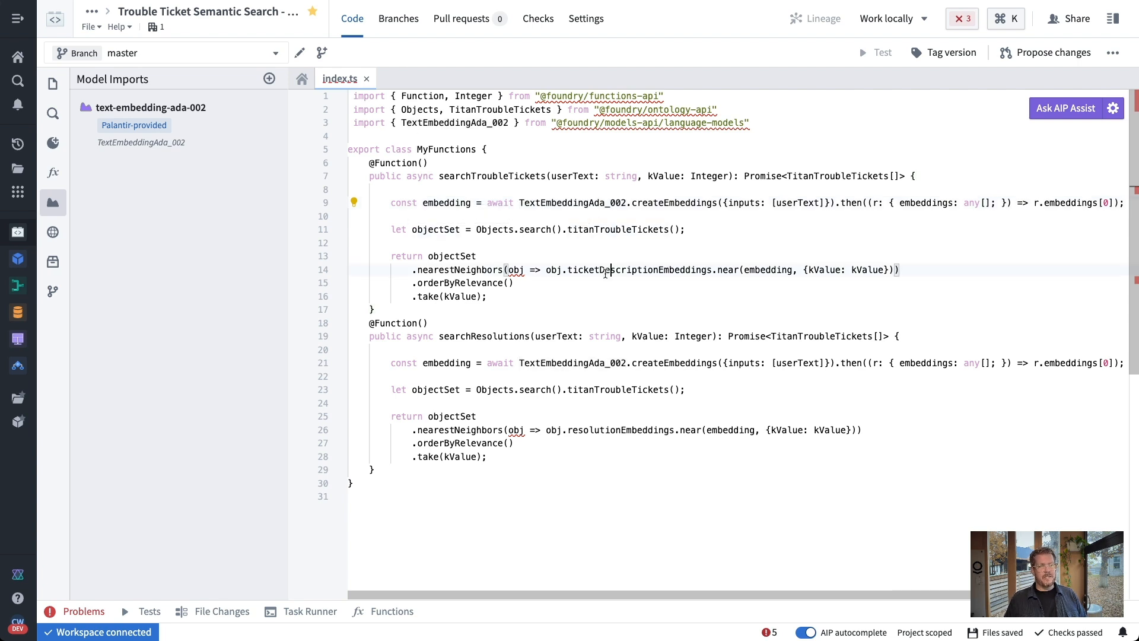
mouse_move(652, 273)
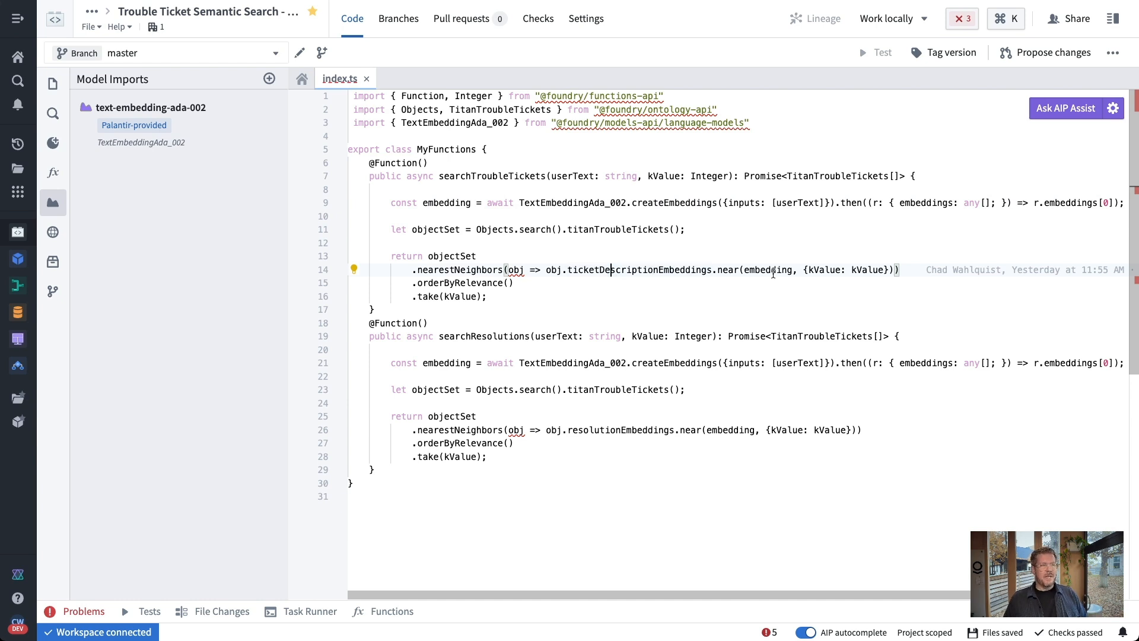
mouse_move(773, 270)
mouse_move(489, 283)
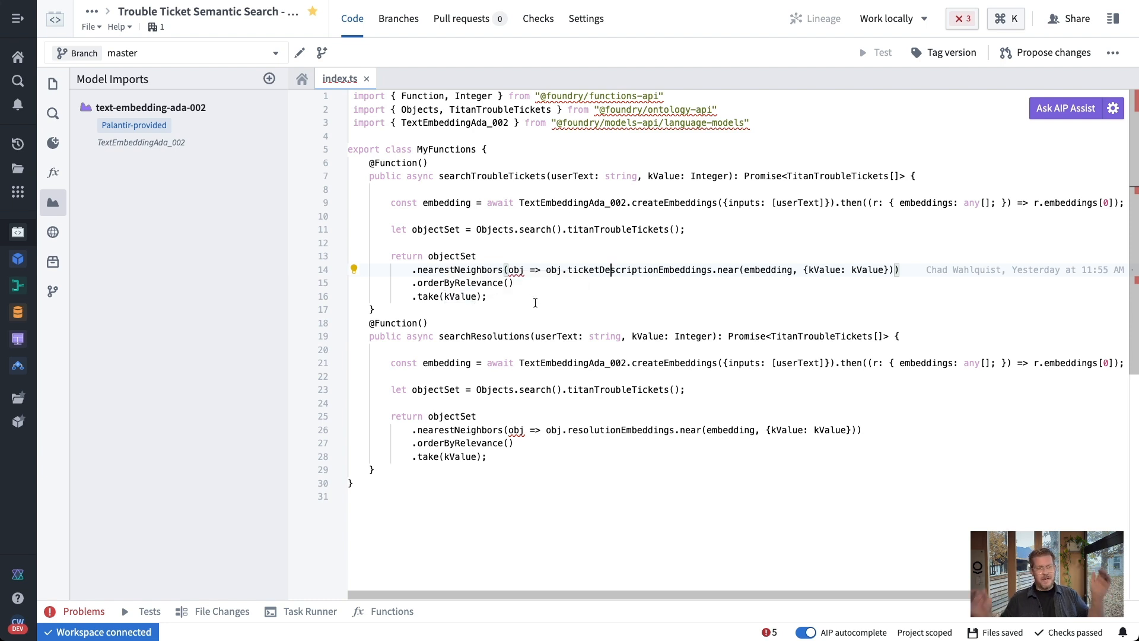
Run the published searchTroubleTickets function with userText "face coverings" and kValue 3.
click(380, 611)
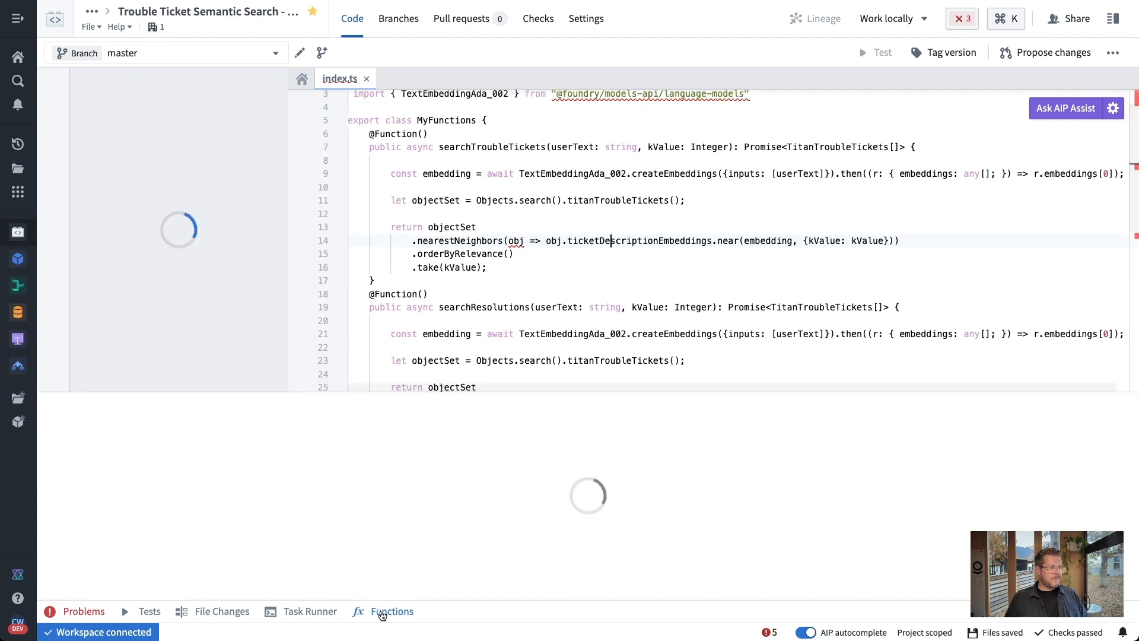
text(face coverings)
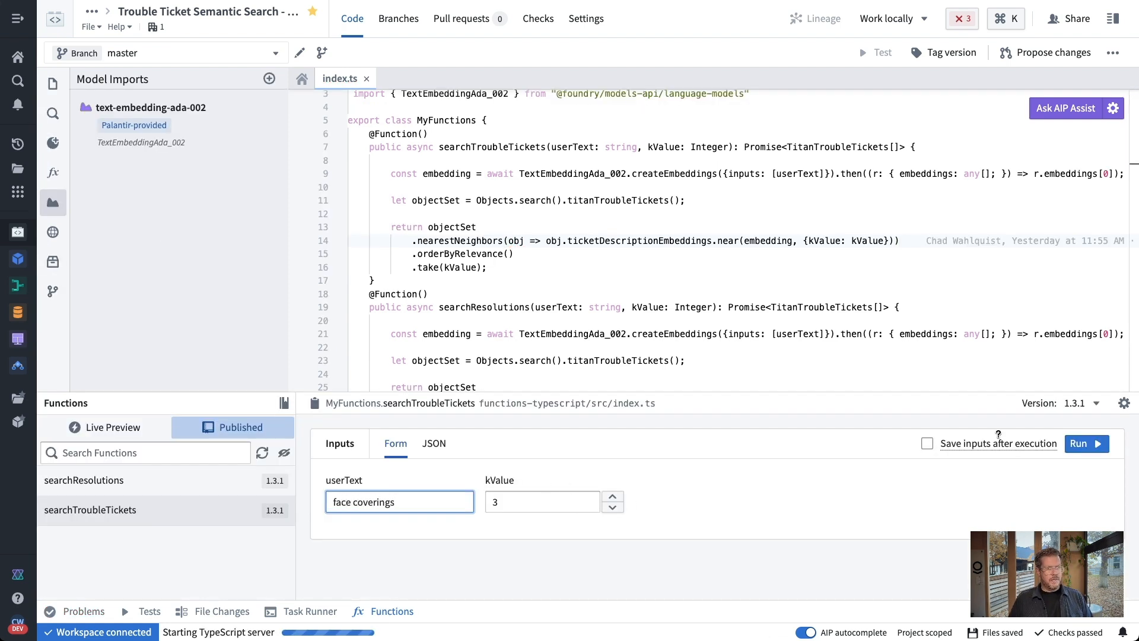
click(1083, 443)
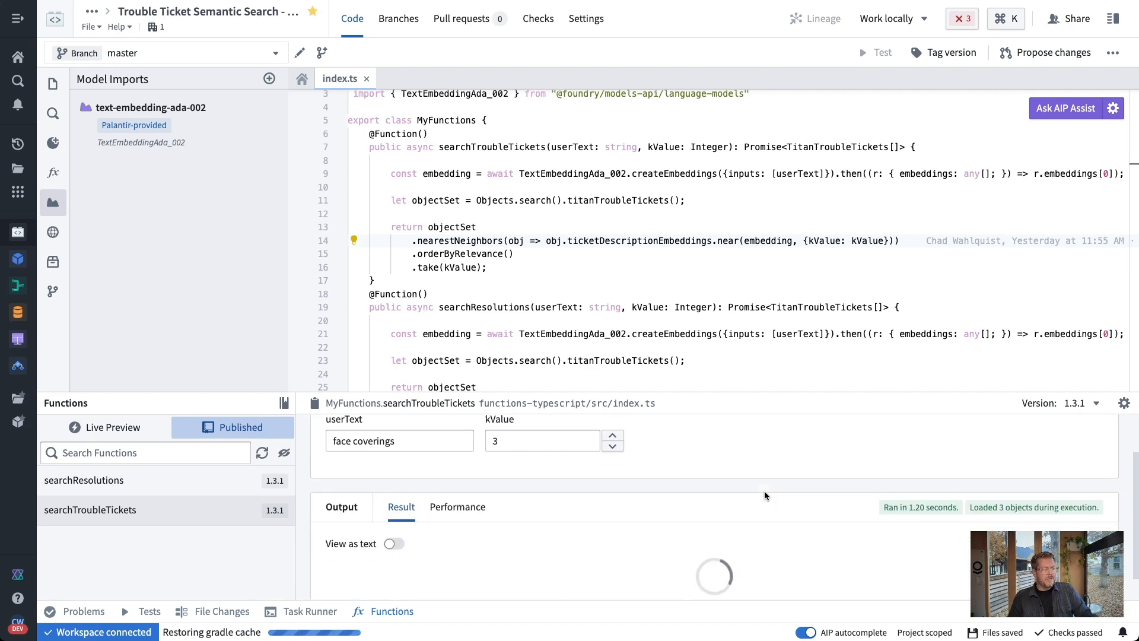
scroll(600, 544, down, 2)
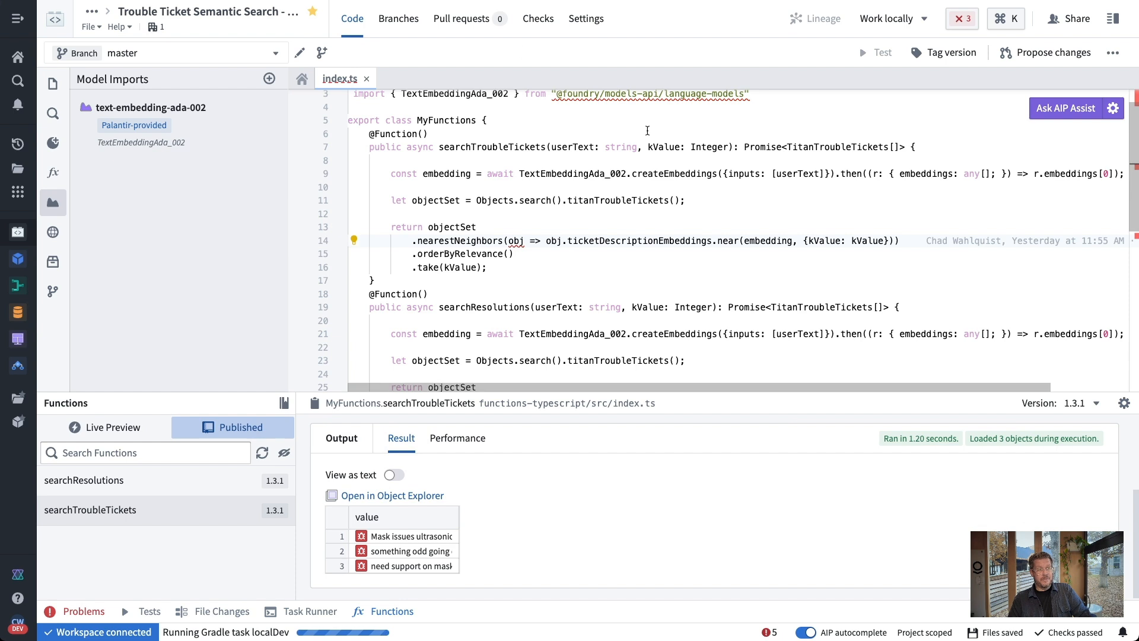
Inspect the returned trouble tickets against the function's inputs, and view the repository's source control.
mouse_move(416, 542)
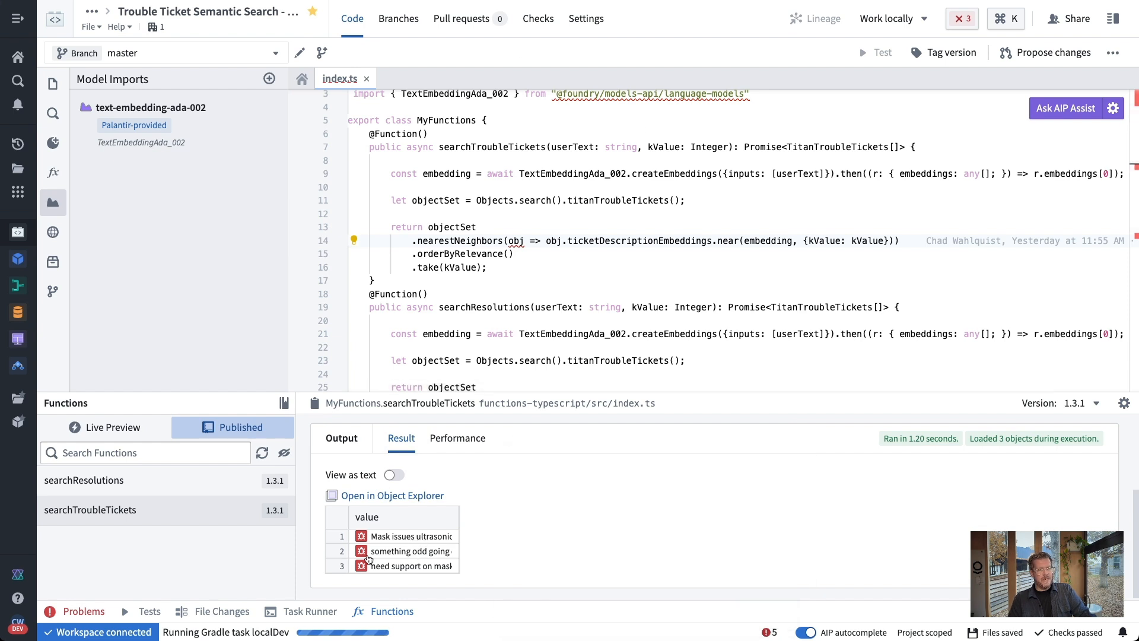
mouse_move(386, 555)
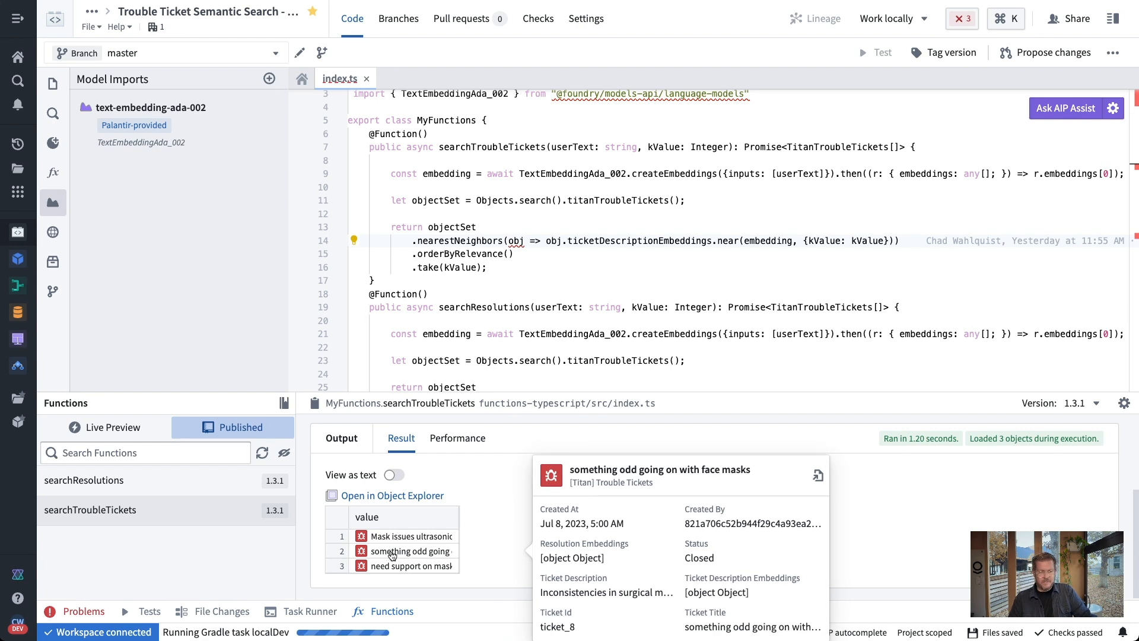
scroll(465, 526, up, 2)
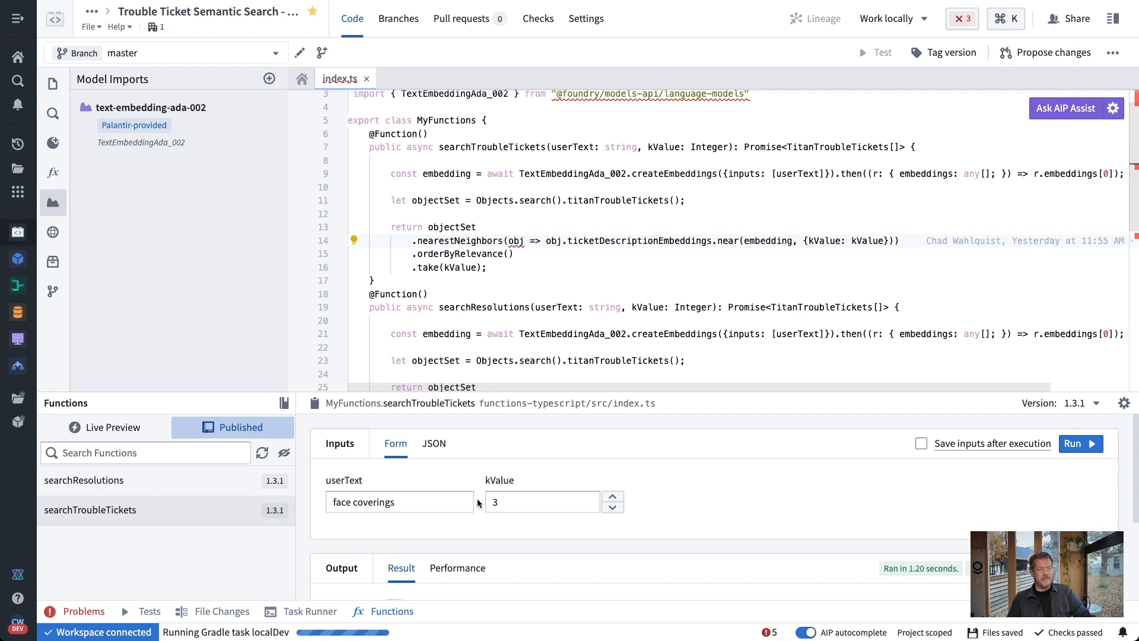
scroll(503, 490, down, 2)
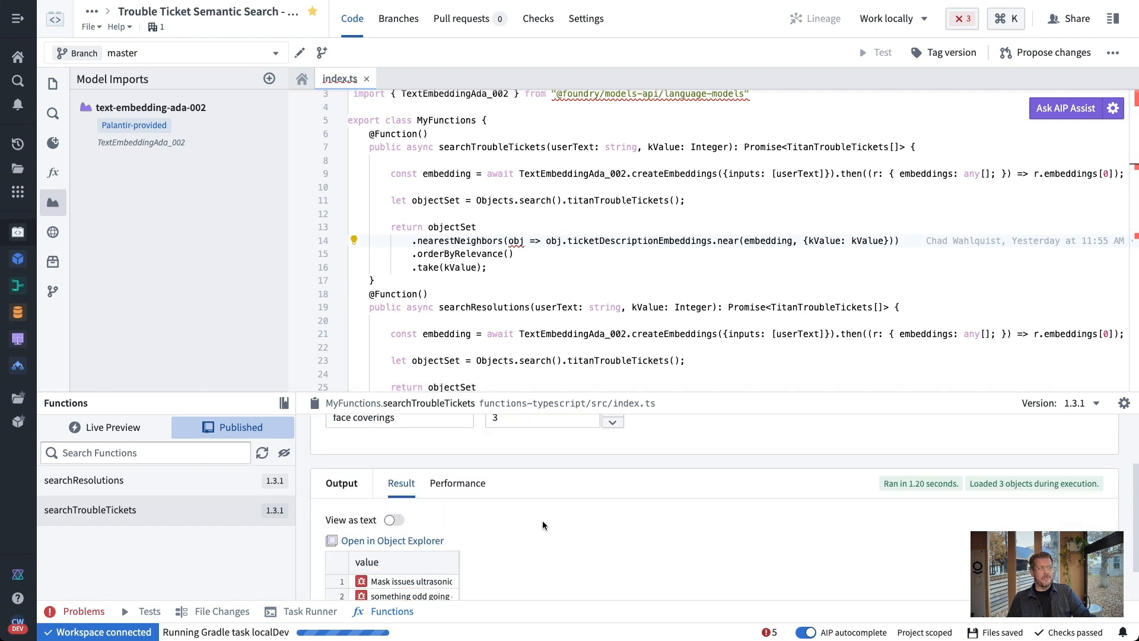
click(63, 294)
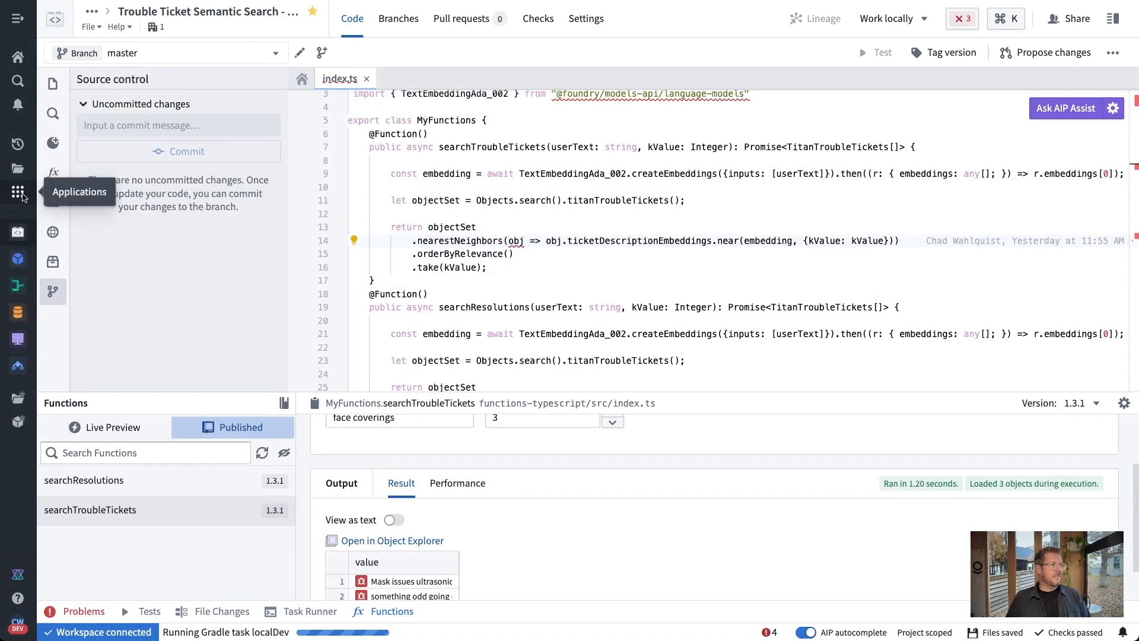
Search the platform's applications for "aip" and switch to AIP Logic.
click(18, 192)
text(ai)
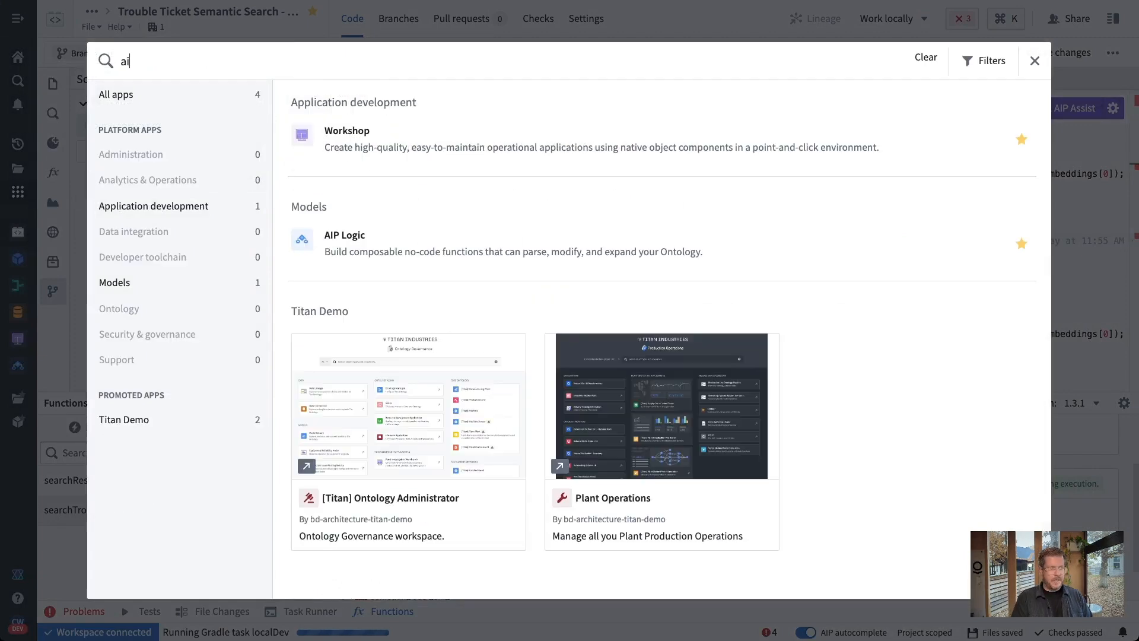
text(p)
click(470, 158)
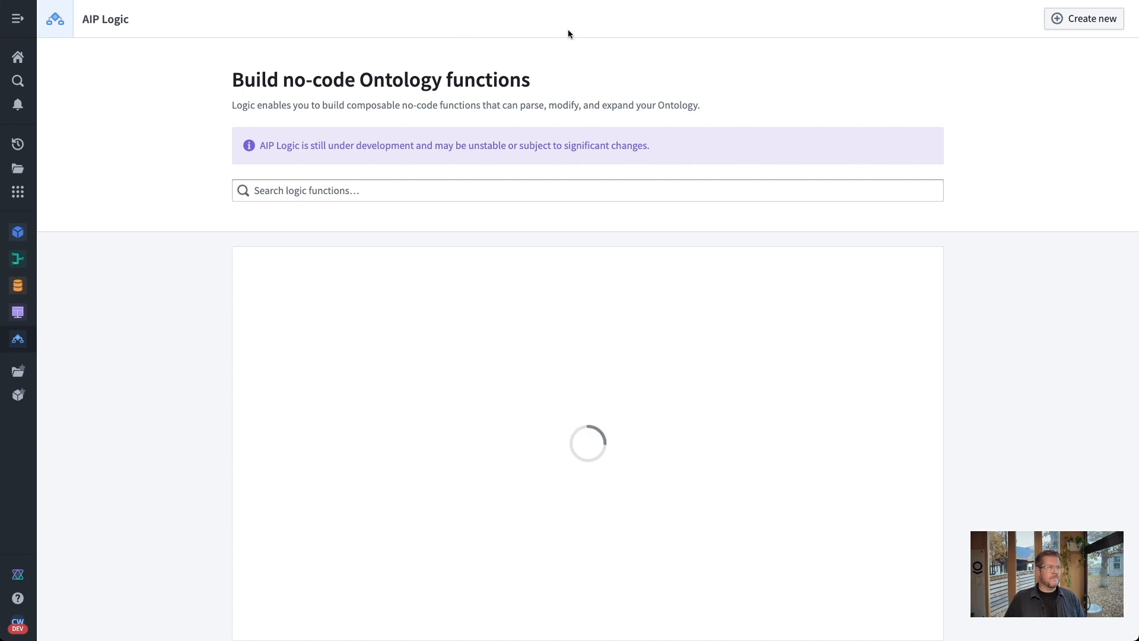
Create a Logic file named "Resolve It" in the AIP folder of Build with Me Demo.
click(1083, 18)
click(681, 328)
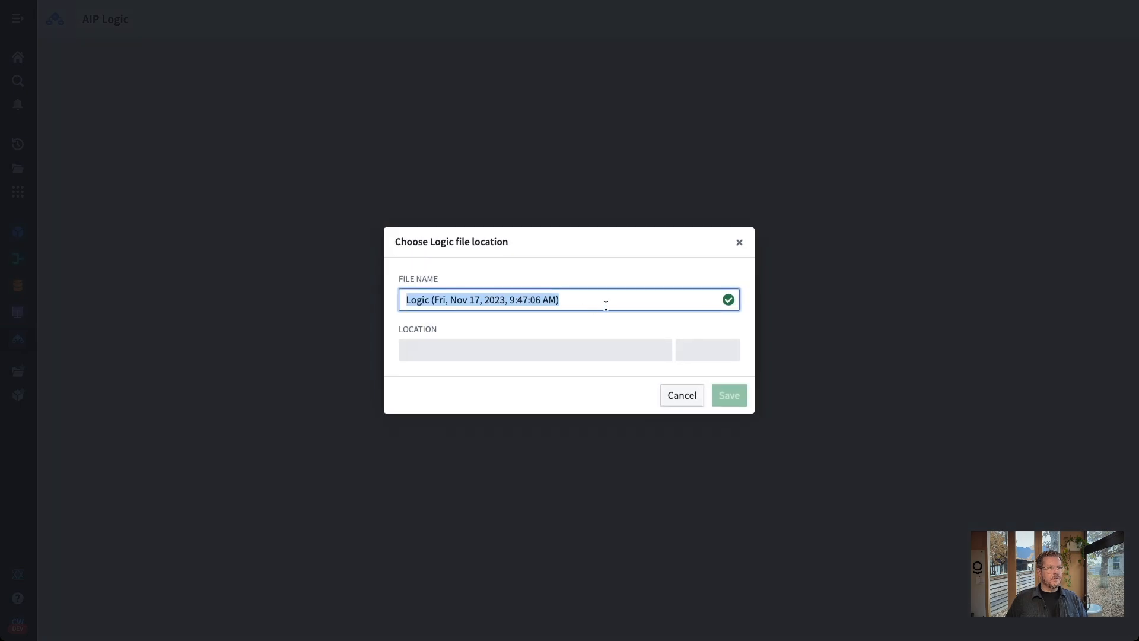
text(Resolve)
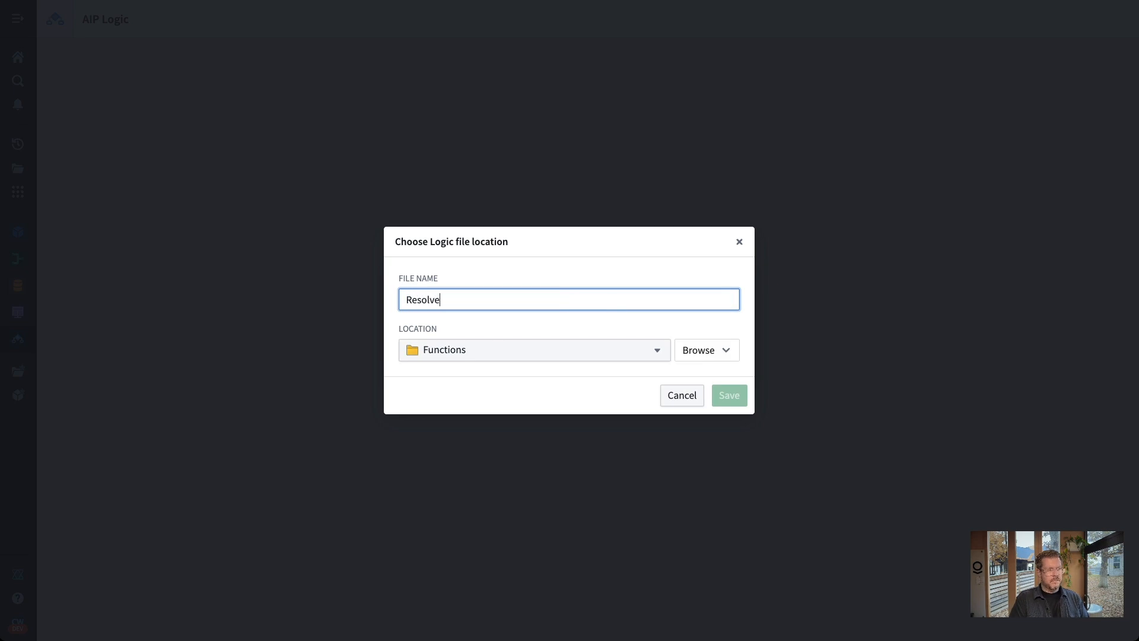
text( It)
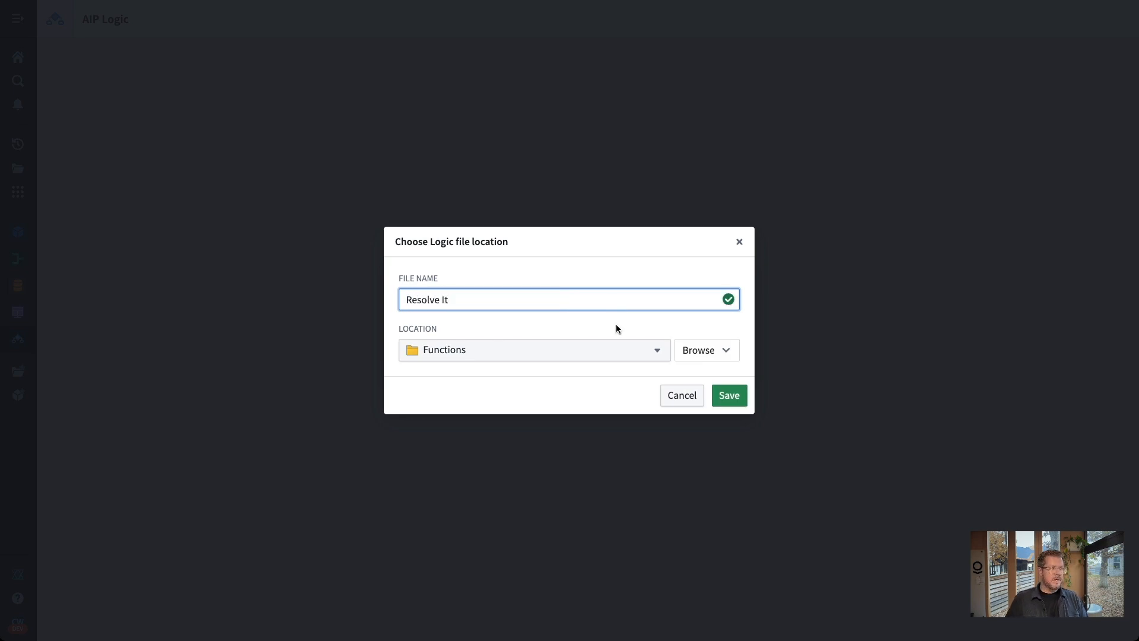
click(604, 356)
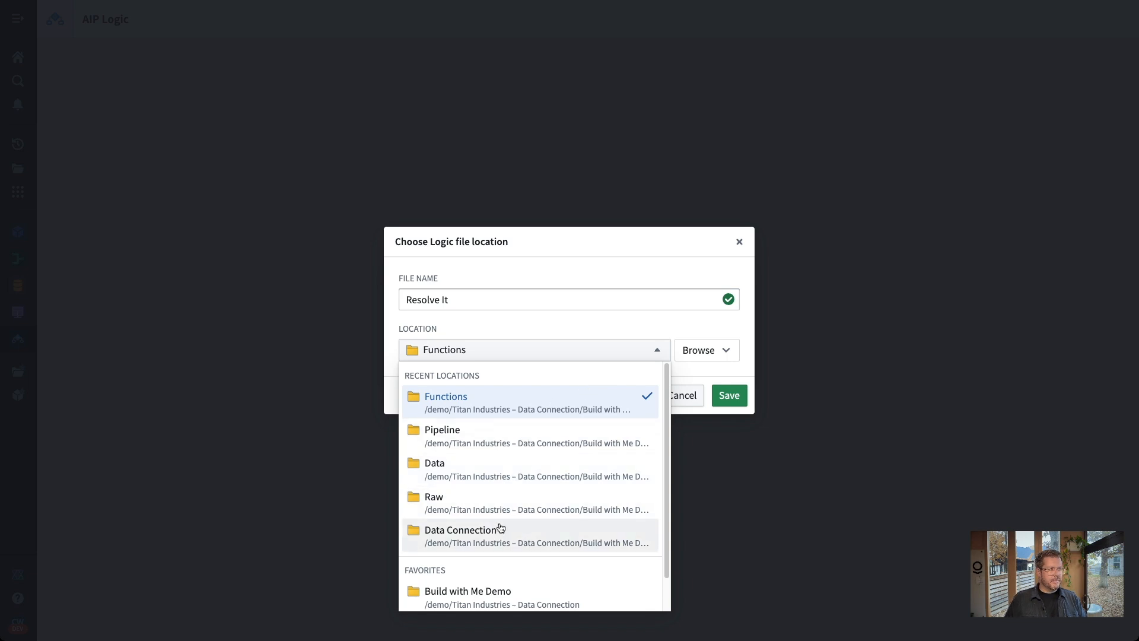
click(507, 600)
click(734, 350)
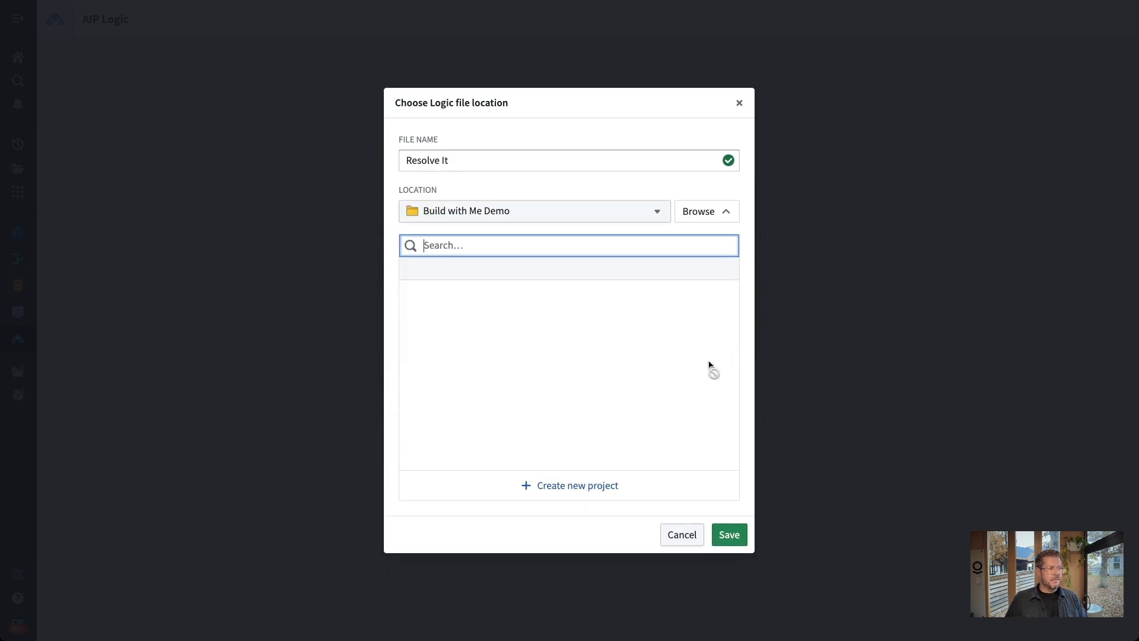
click(452, 306)
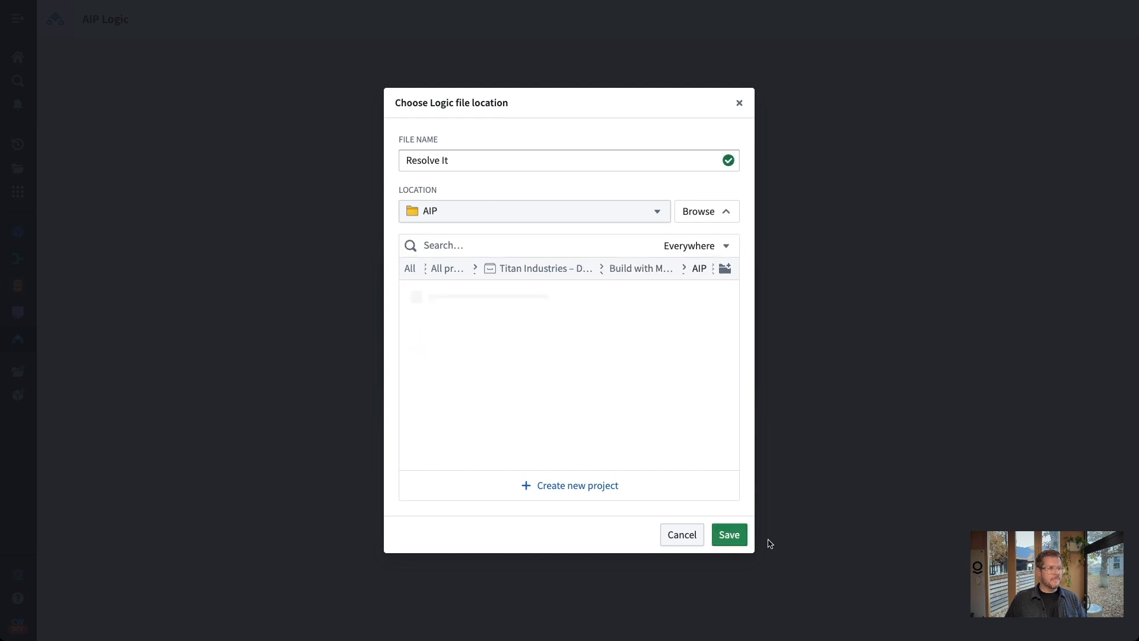
click(729, 534)
click(723, 376)
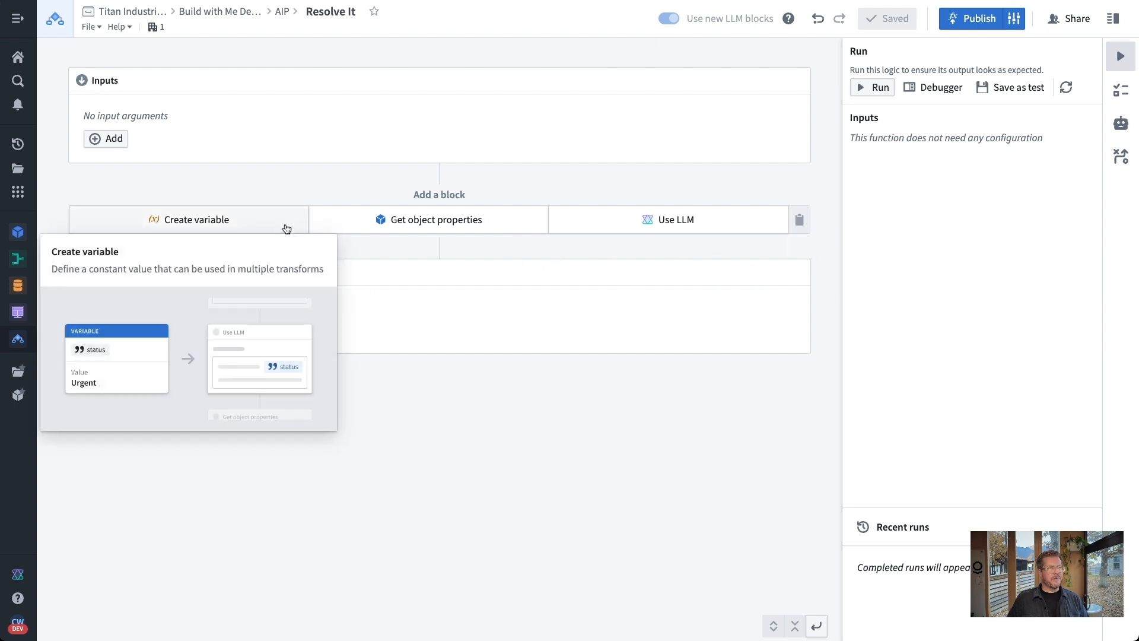
Add a primitive String input named "problem" and a Use LLM block to the function.
click(113, 140)
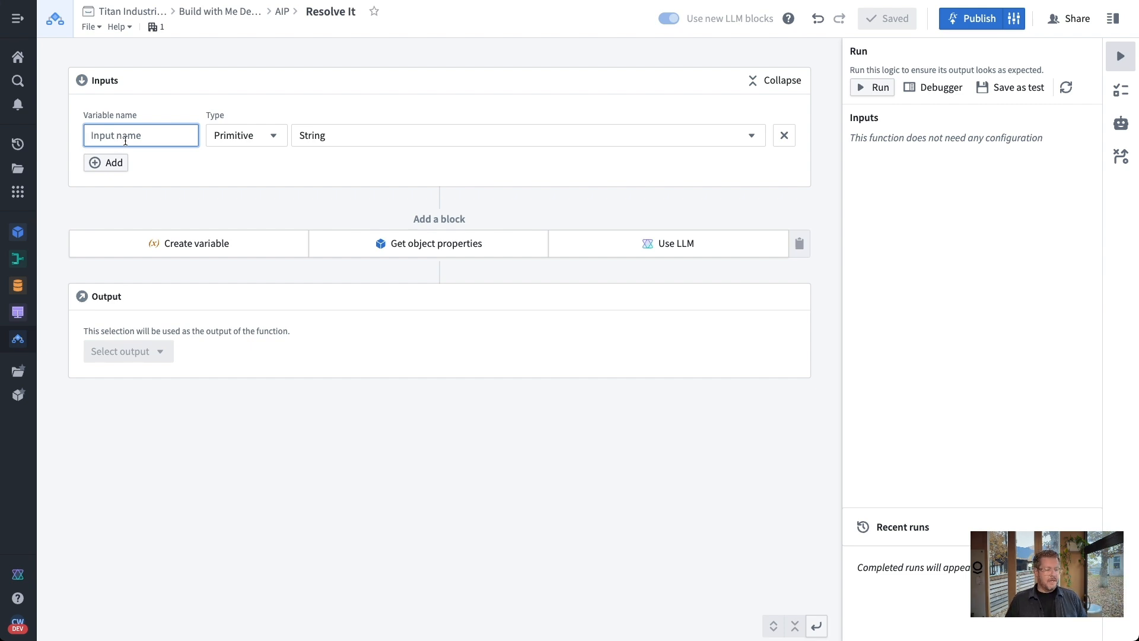
text(problem)
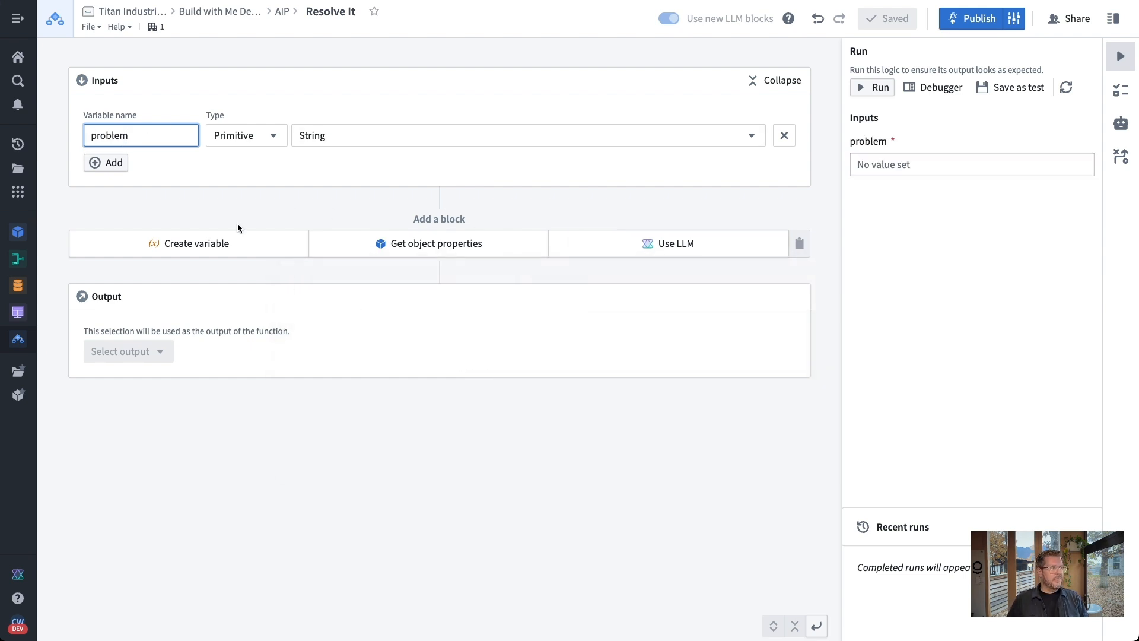
mouse_move(237, 243)
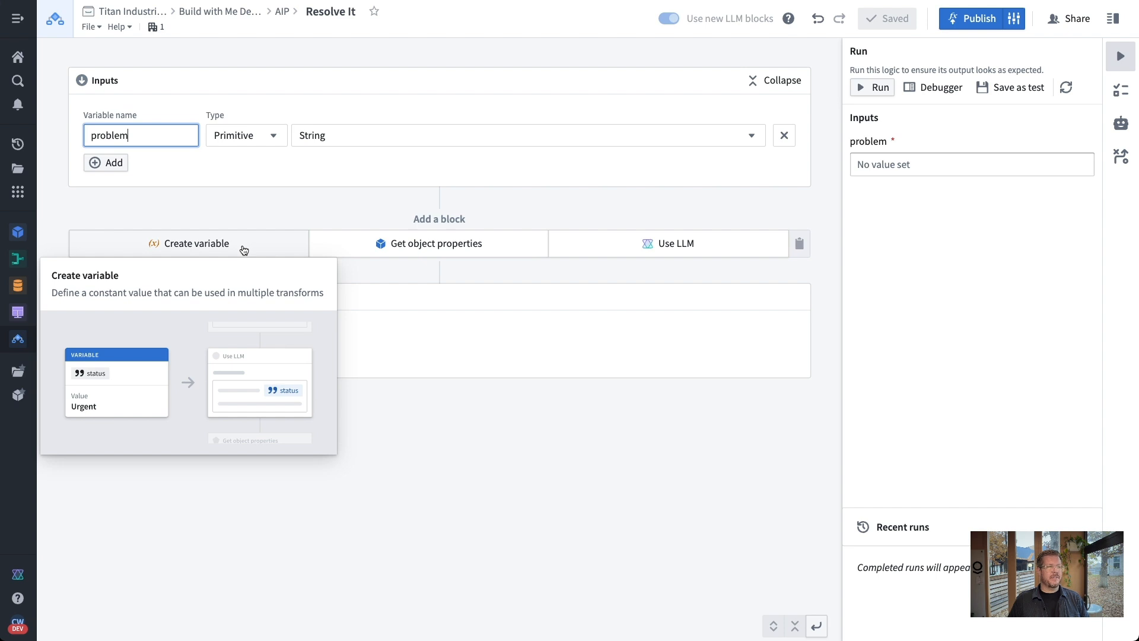
mouse_move(692, 255)
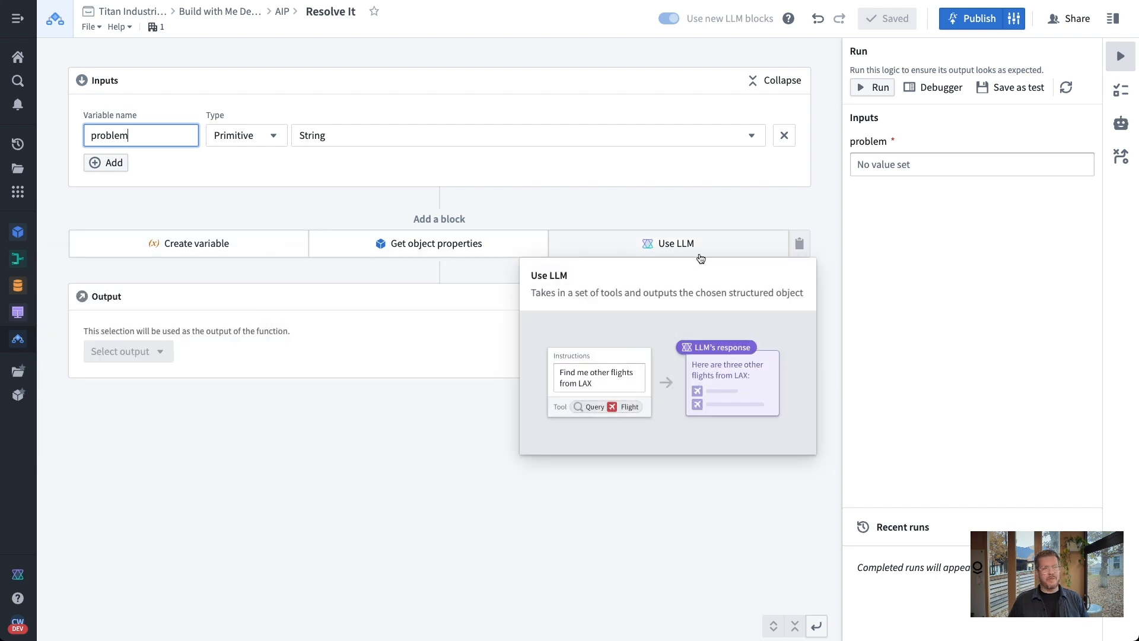
click(663, 250)
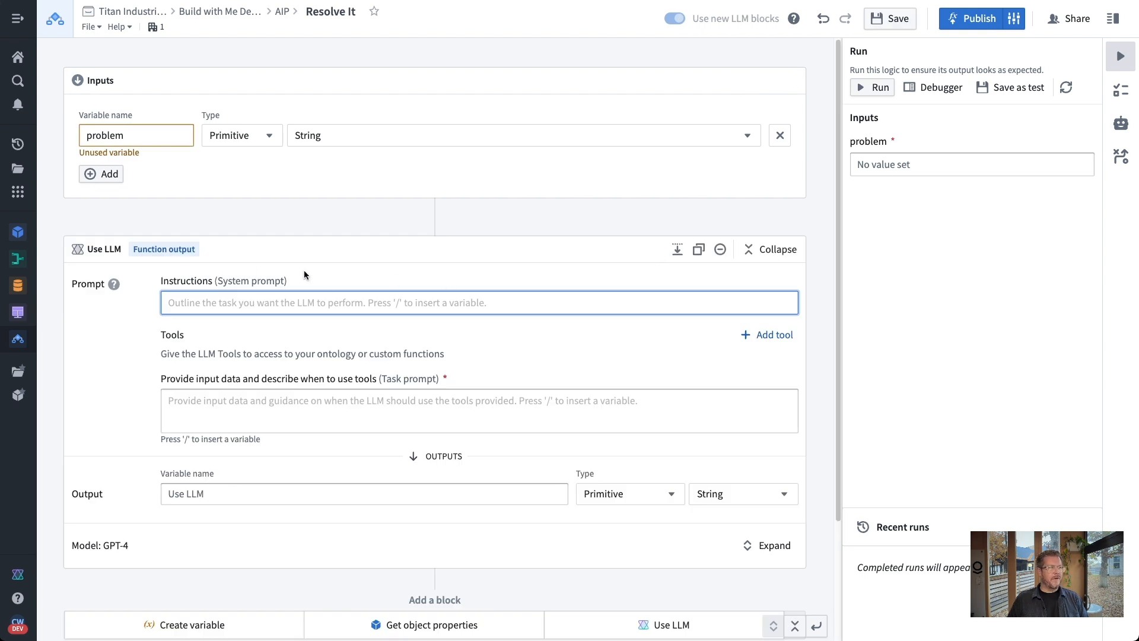
Examine the model settings and the selectable language models of the Use LLM block.
scroll(304, 269, down, 2)
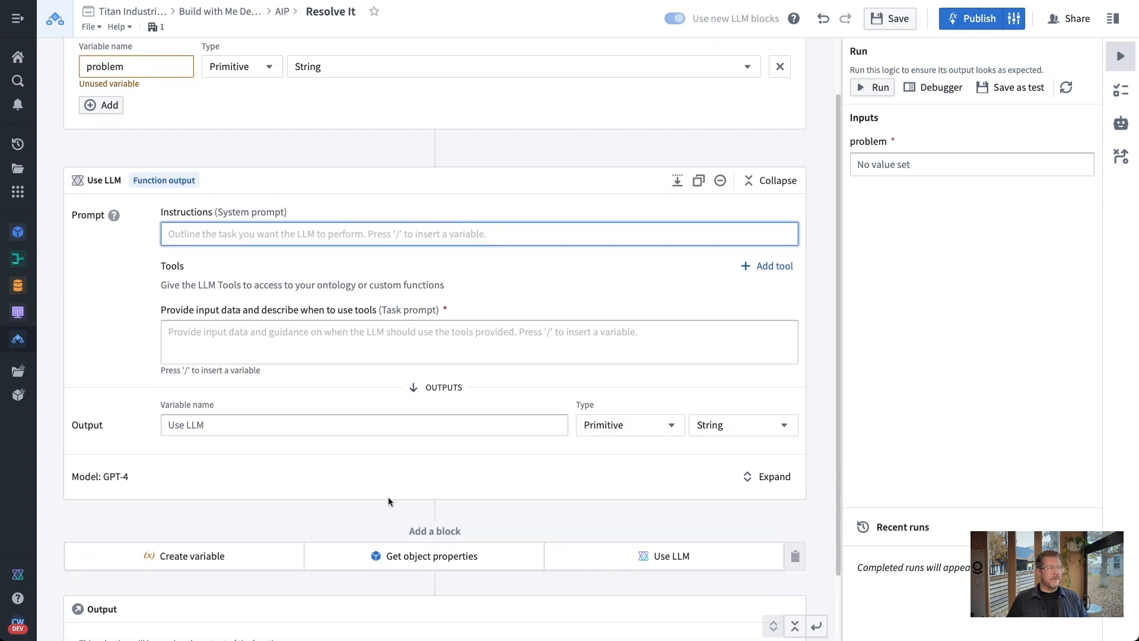
click(764, 477)
scroll(538, 488, down, 1)
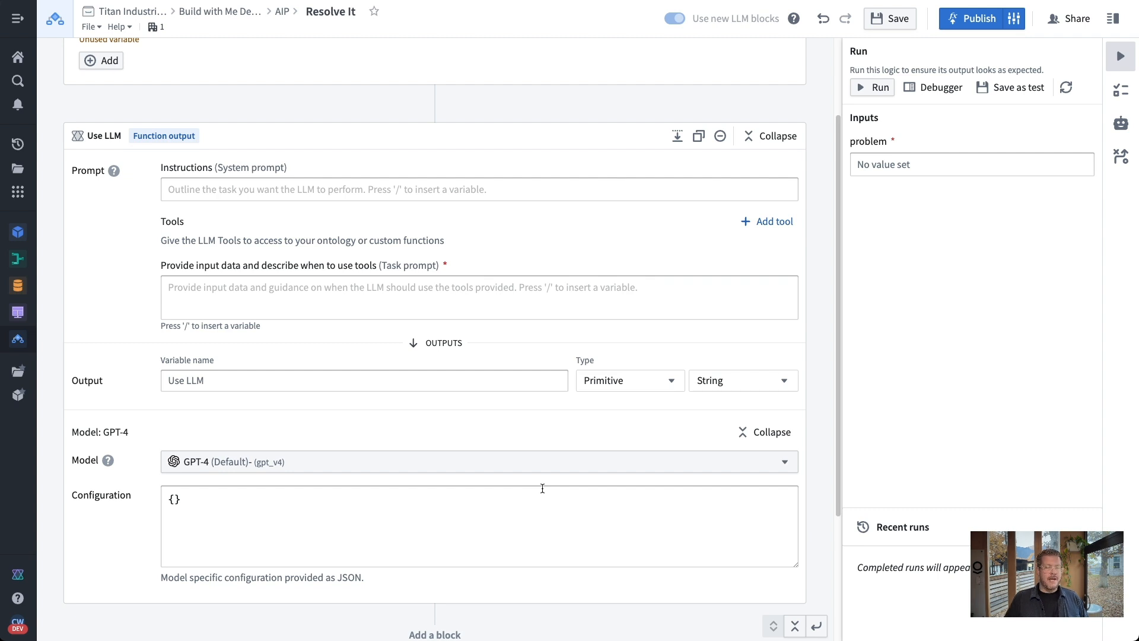
click(596, 468)
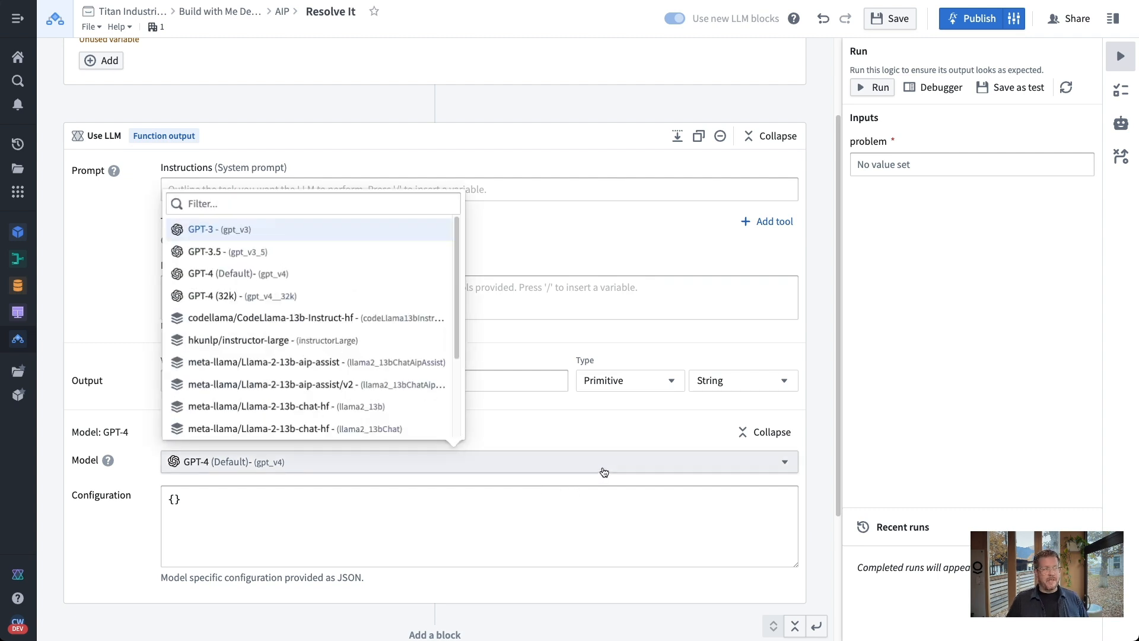
scroll(405, 371, down, 3)
scroll(405, 372, up, 3)
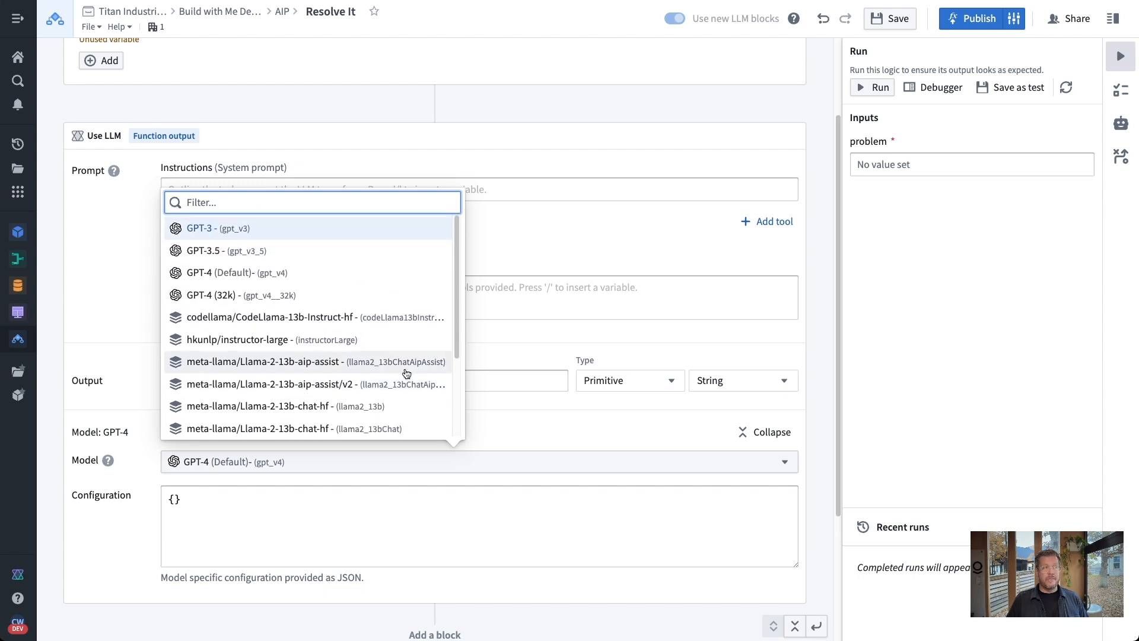
click(590, 436)
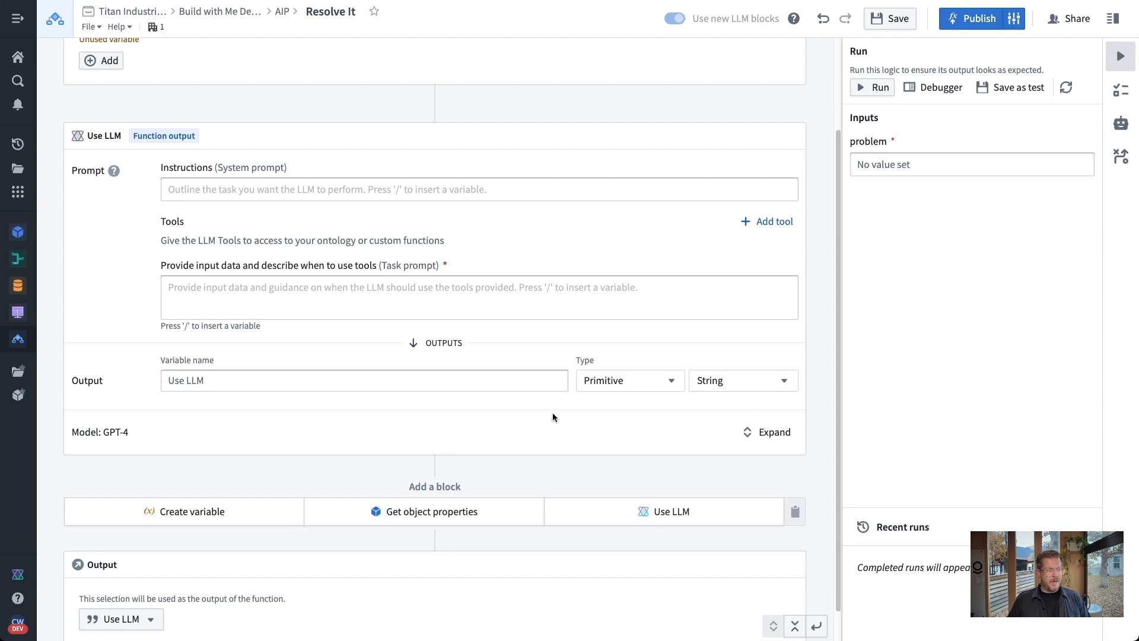
Set the system prompt to "You are a experienced engineer and can solve any mechanical issues. This is important so take your time and get it right.".
click(305, 189)
text(You are a experienced engineer and can solve any mechanical issues.  This is important so take your time and get it right.)
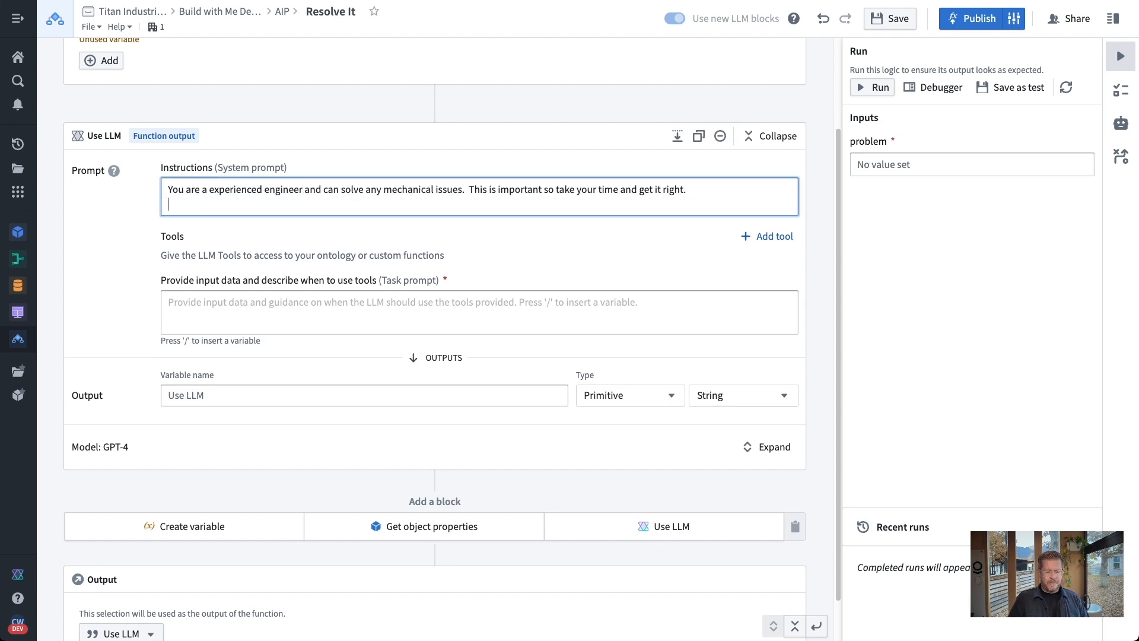
key(BackSpace)
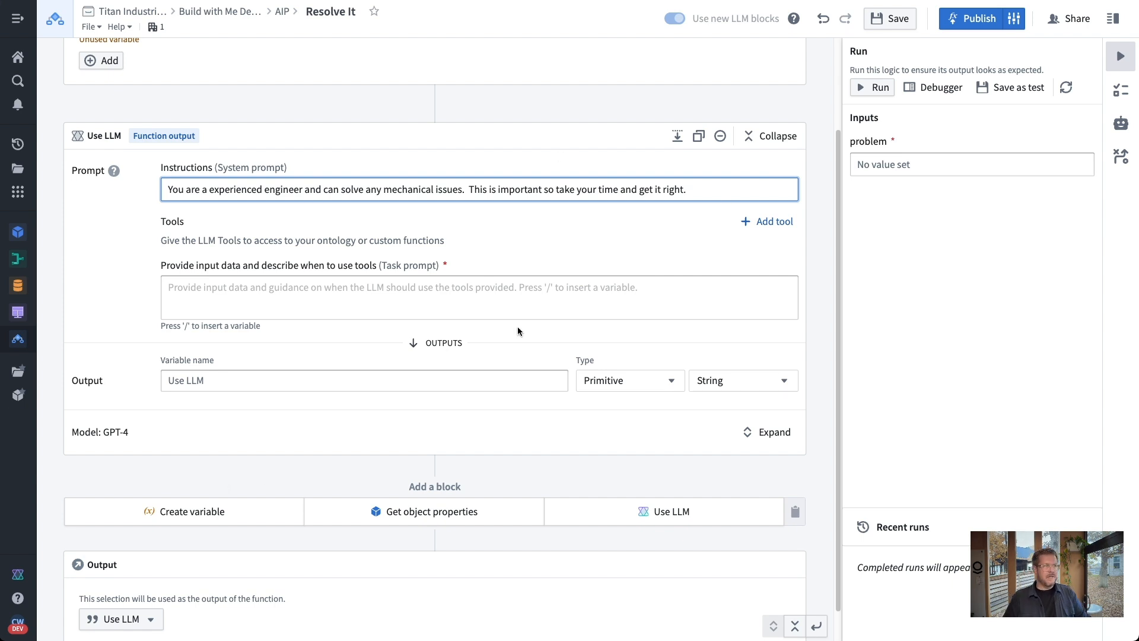
Give the LLM an Ontology function tool set to searchTroubleTickets.
click(718, 255)
click(789, 221)
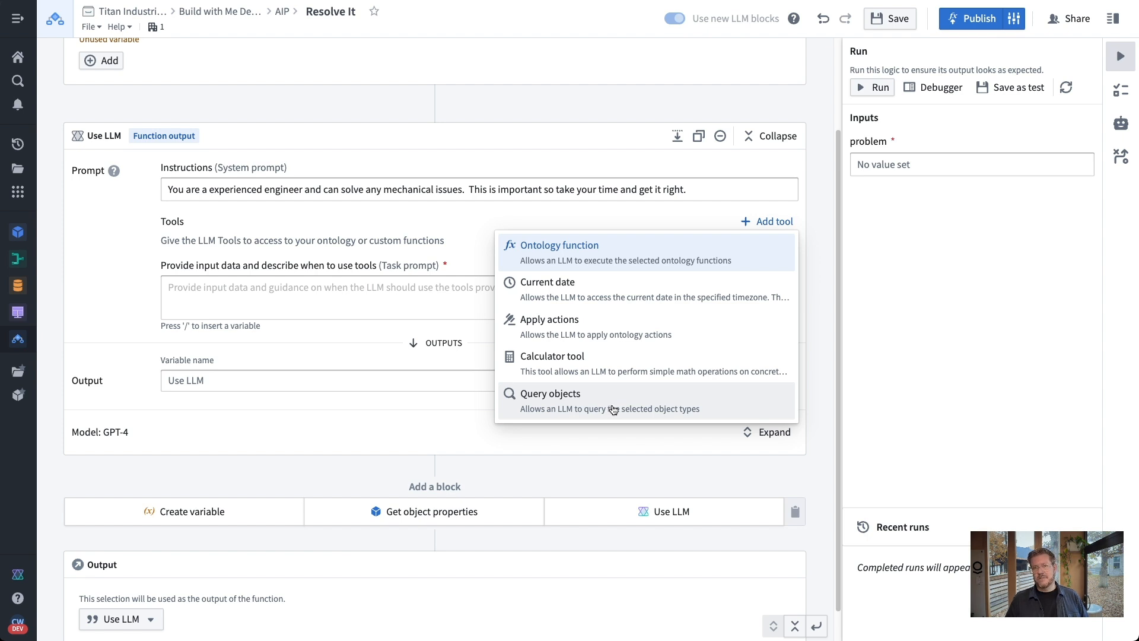
click(593, 261)
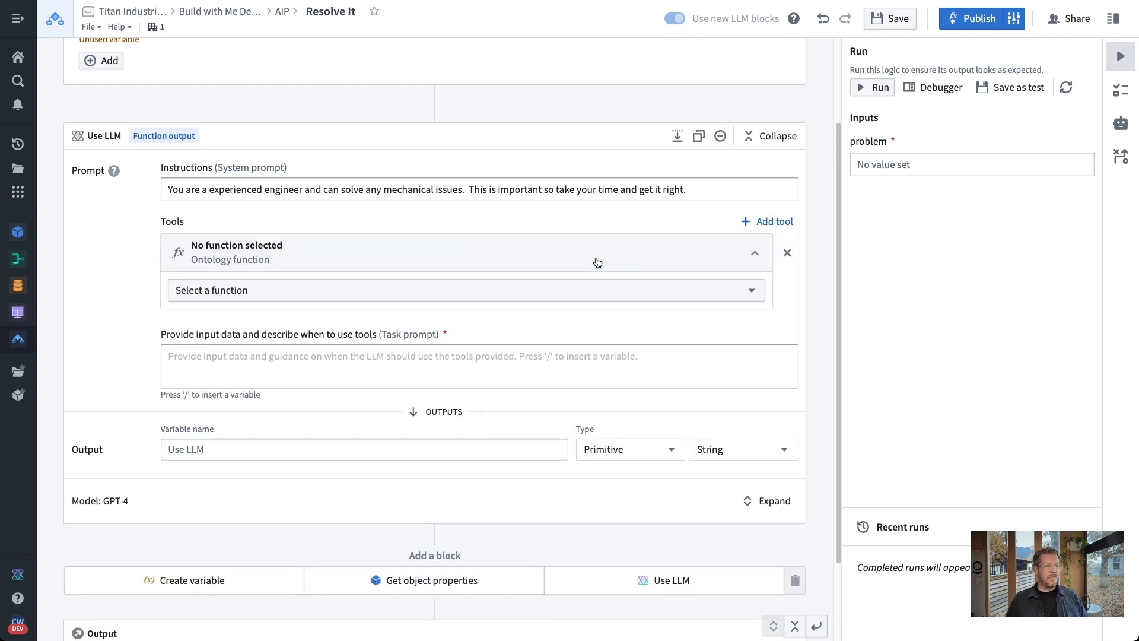
click(568, 288)
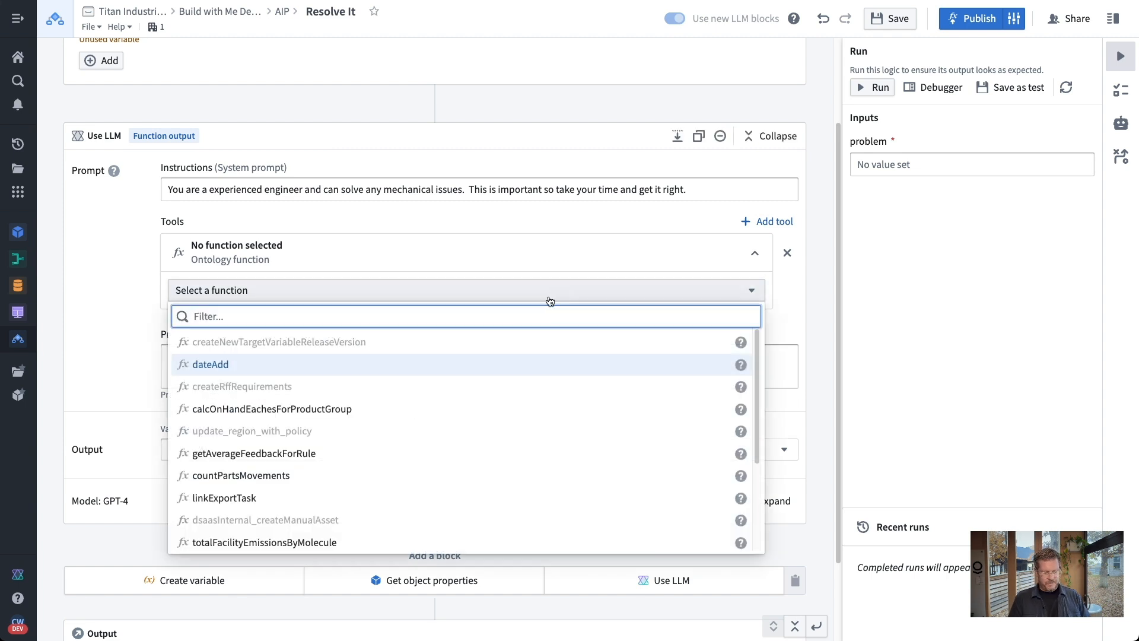
text(searcht)
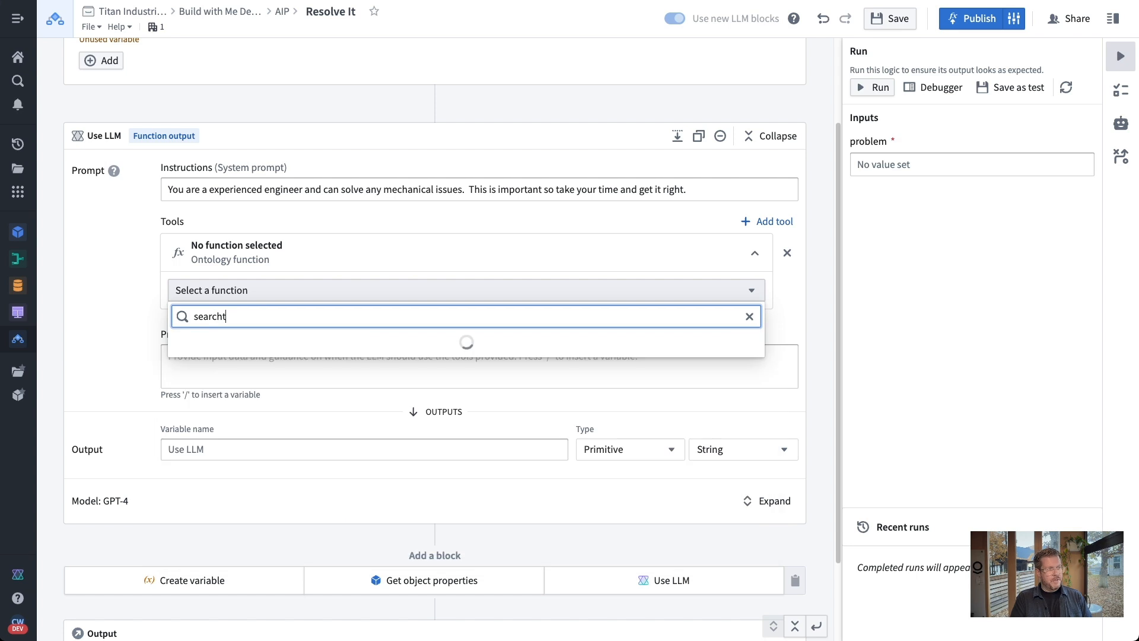
text(rouble)
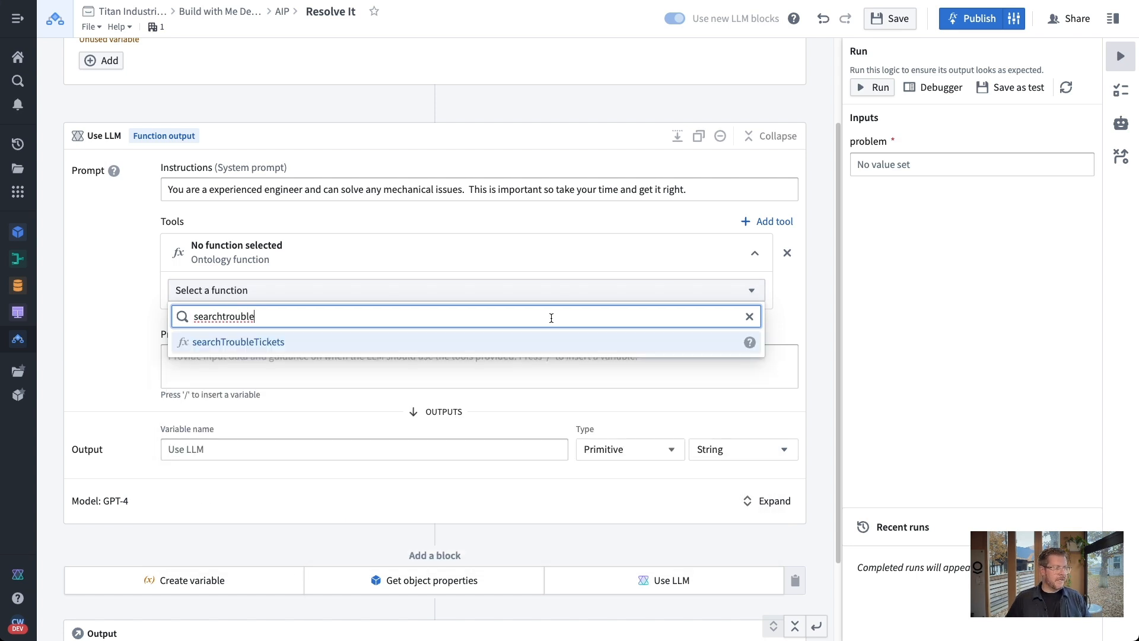
click(546, 341)
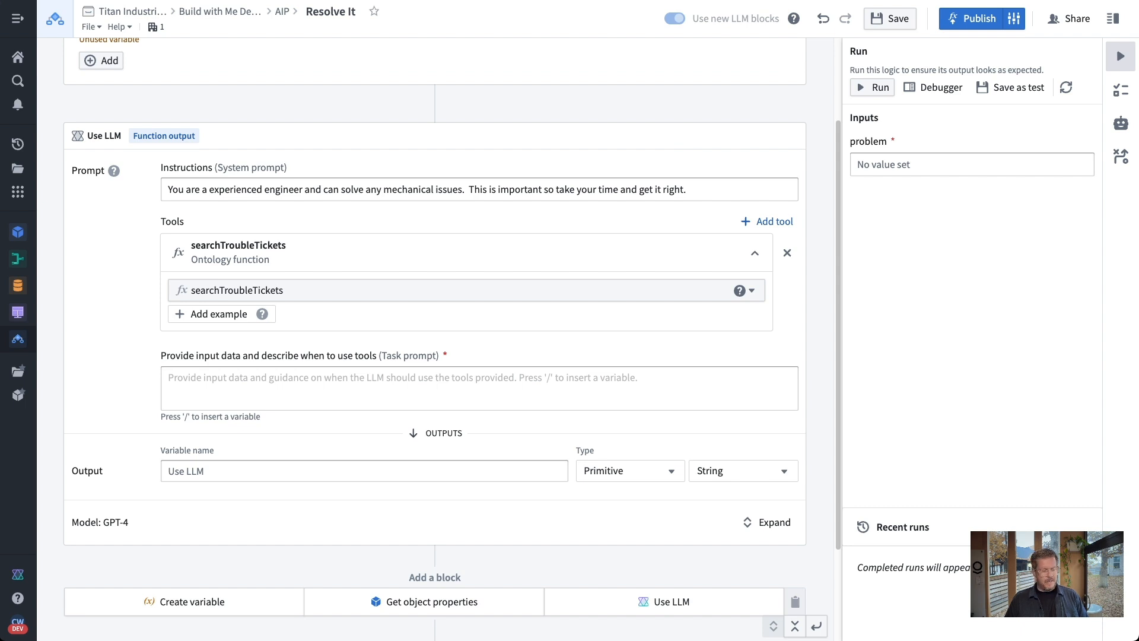
Write the task prompt: search for tickets similar to the inserted problem variable, review their Resolutions field, and summarize bulleted steps with most likely fixes first.
click(360, 390)
text(Search for similar tickets based on the question from the user in:    user_problem   Look across these trouble tickets that are similar and look at the Resolutions field for those tickets. Summarize into steps starting with most likely things to fix first.  Use a bullet point list so it is easy to follow.)
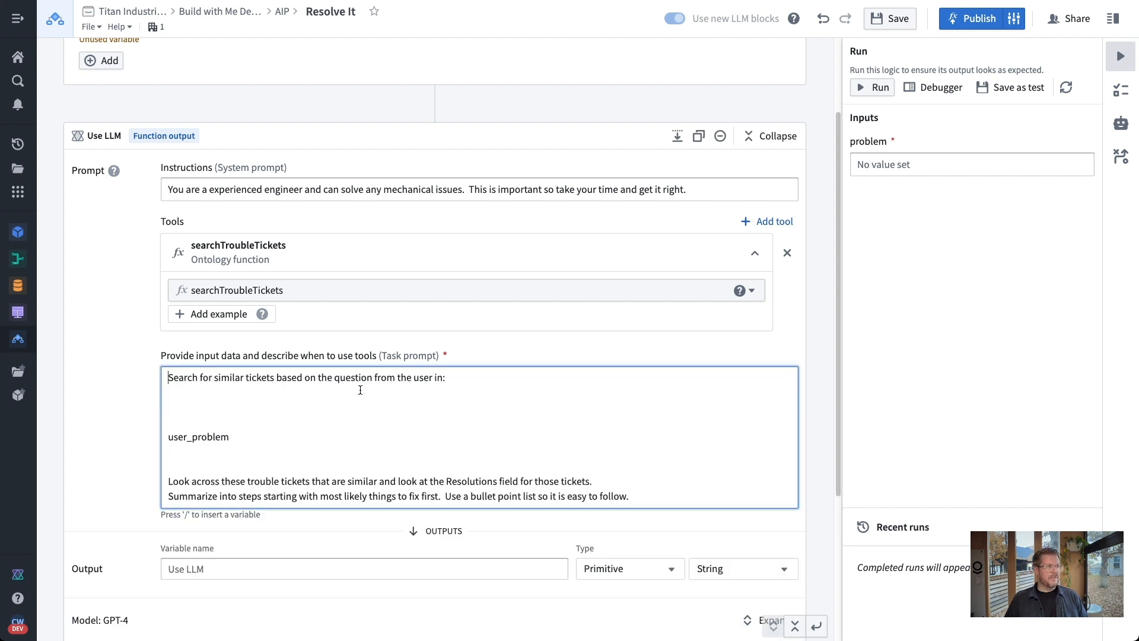
drag(269, 441, 97, 396)
key(BackSpace)
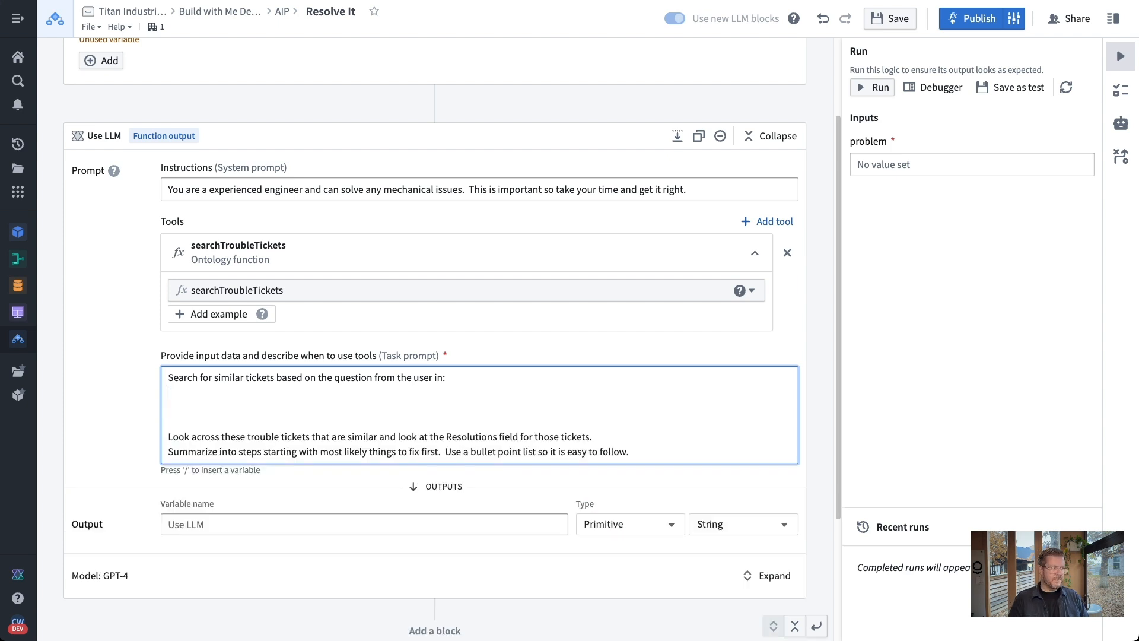
text(/)
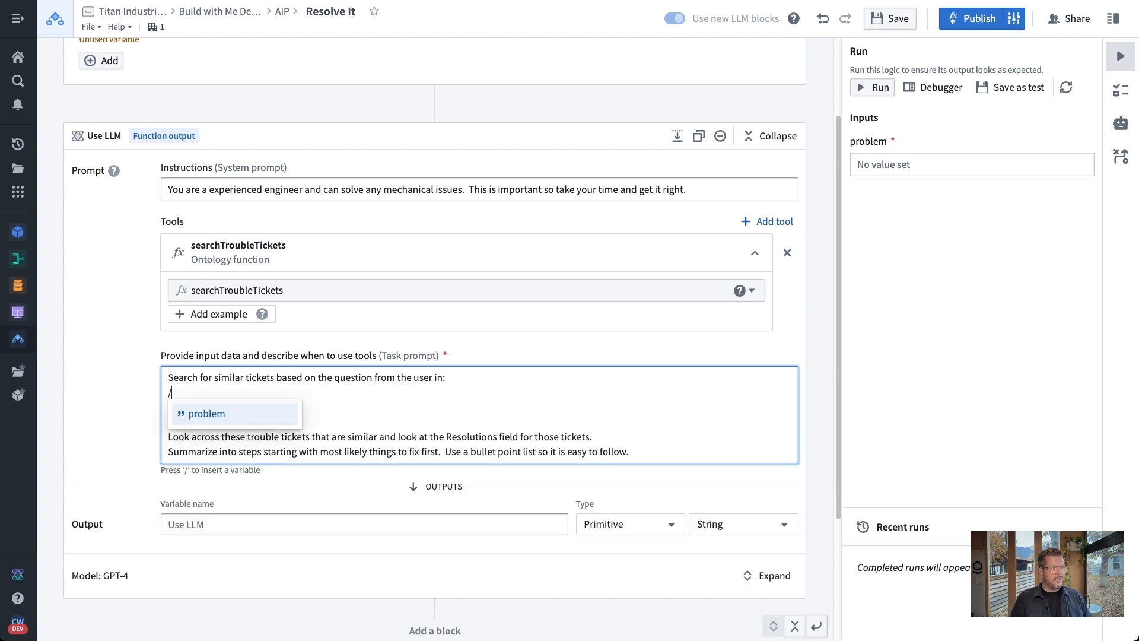
click(260, 416)
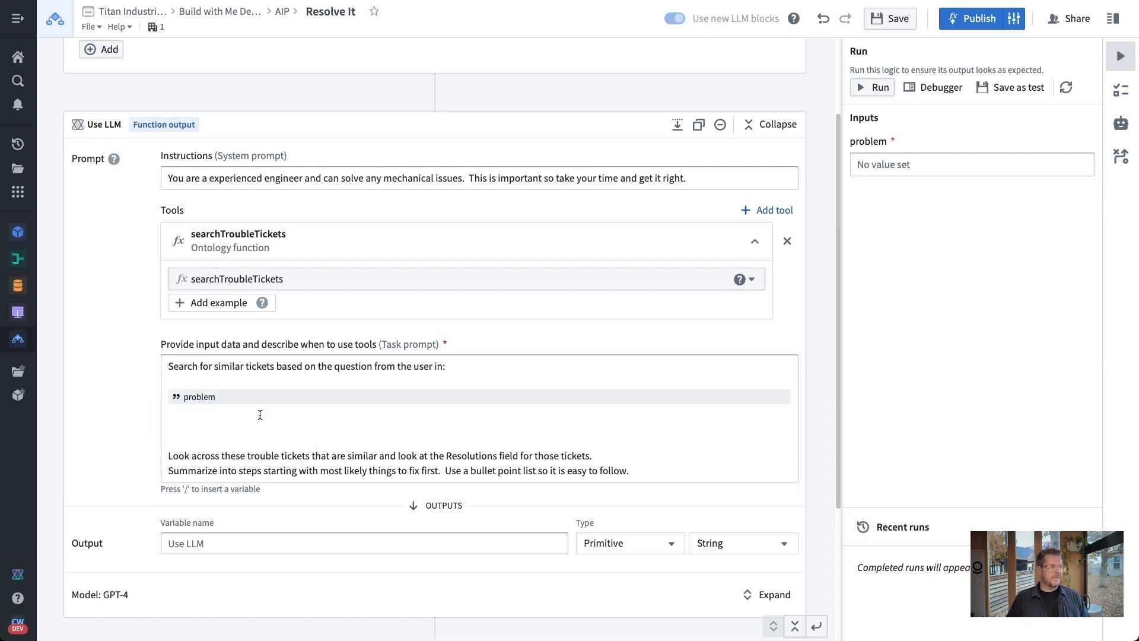
key(BackSpace)
key(BackSpace)
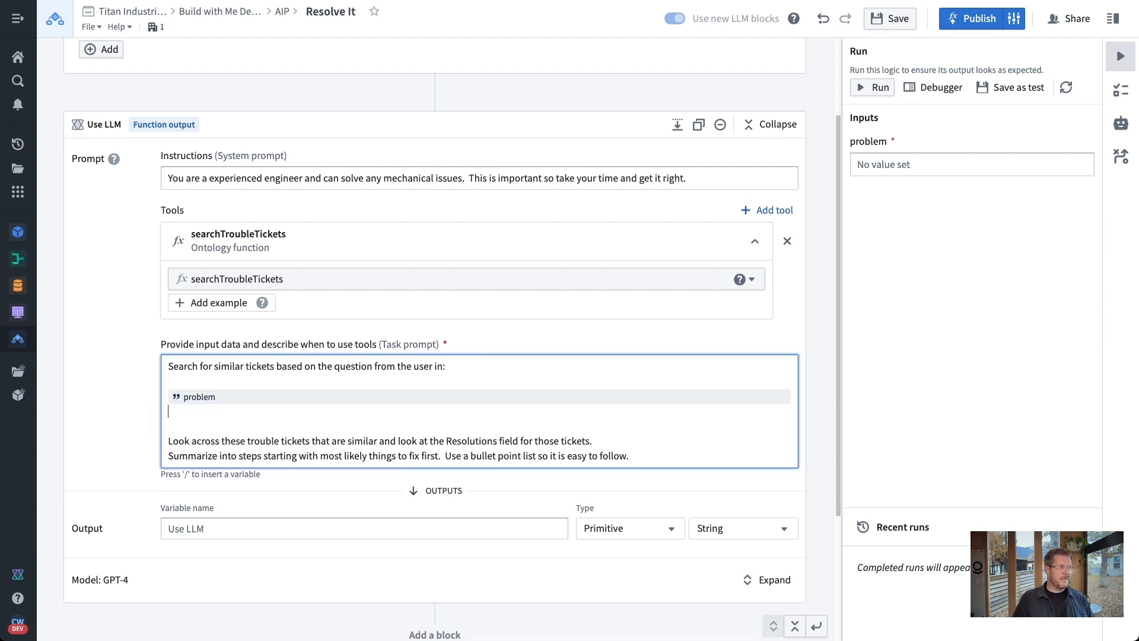
Name the Use LLM block's output variable "resolution".
scroll(274, 162, up, 2)
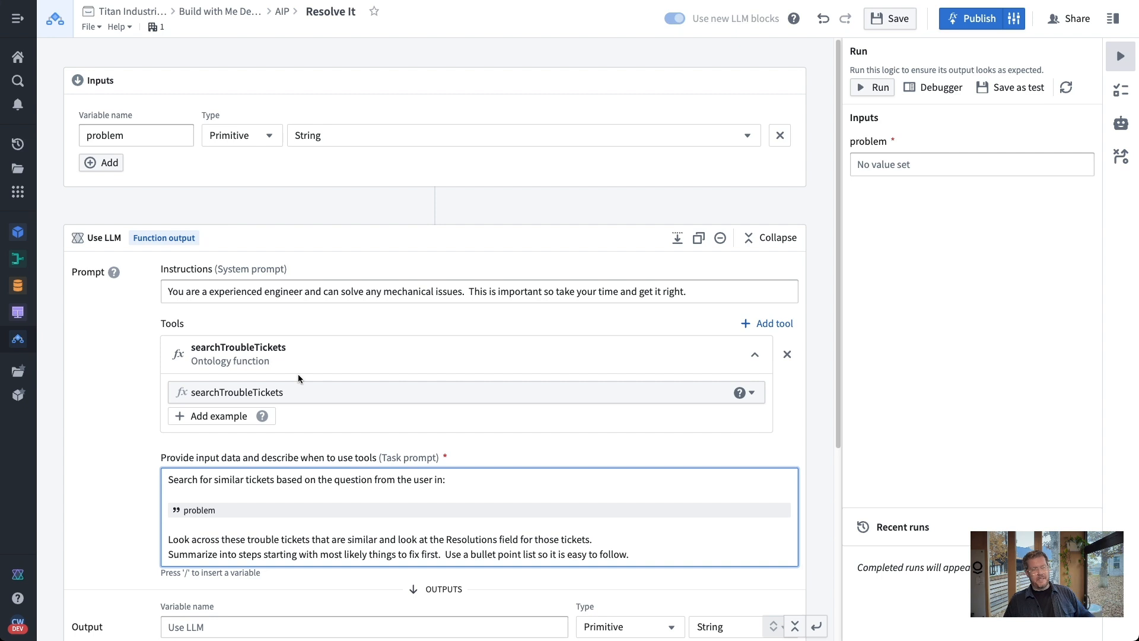
scroll(371, 452, down, 1)
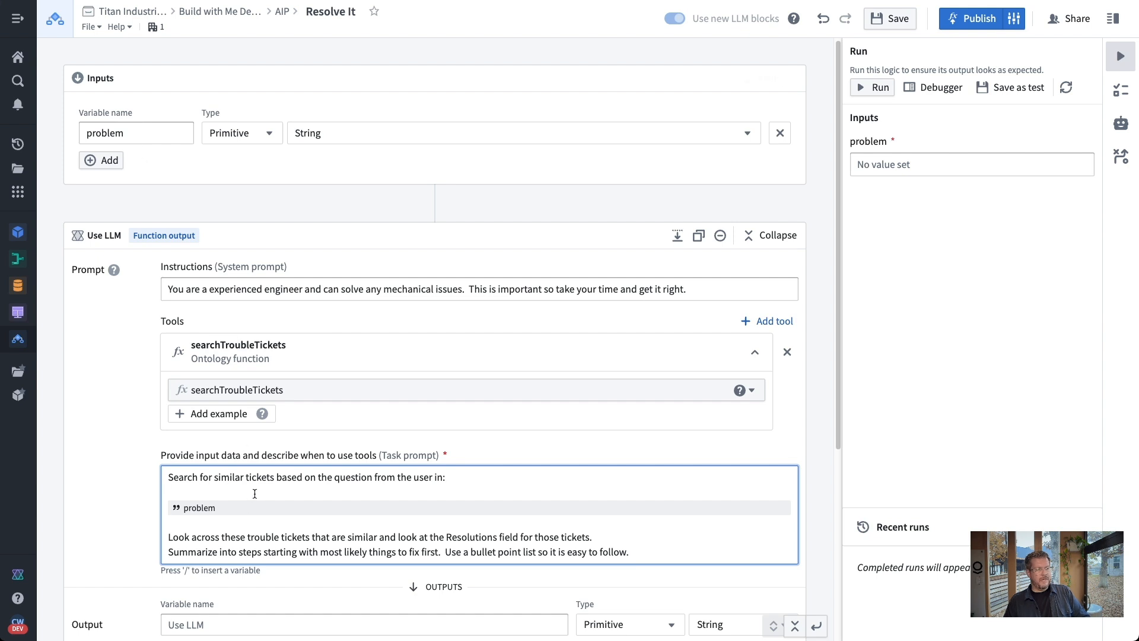
scroll(263, 511, down, 1)
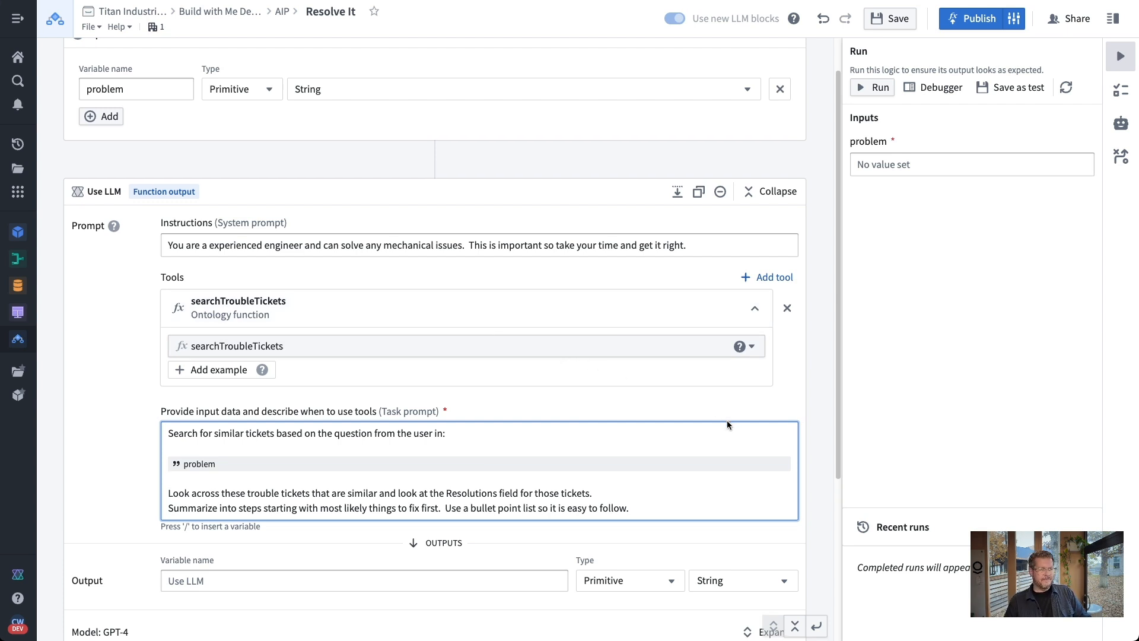
scroll(727, 420, down, 1)
click(386, 512)
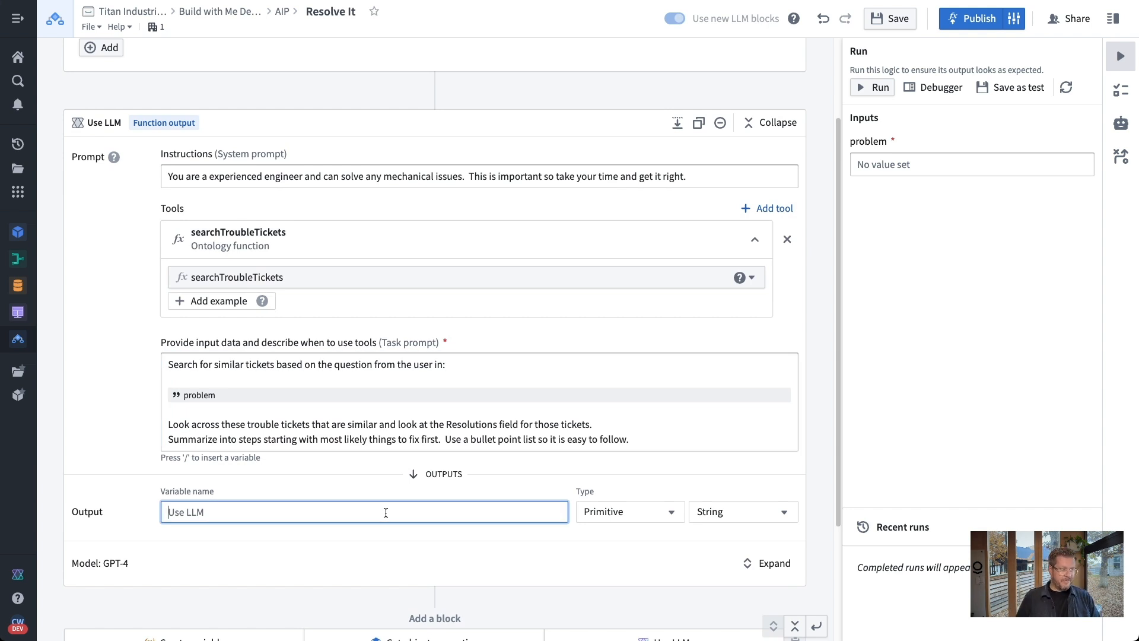
text(resolution)
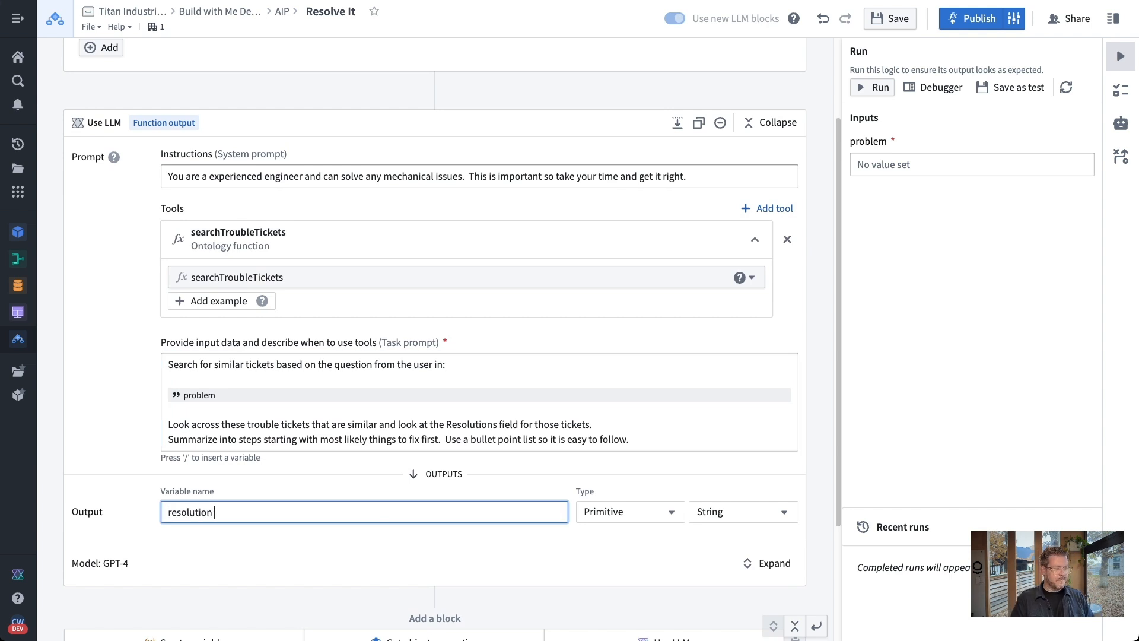
Review the finished Use LLM block, the function's output selection and its problem input.
scroll(578, 451, down, 1)
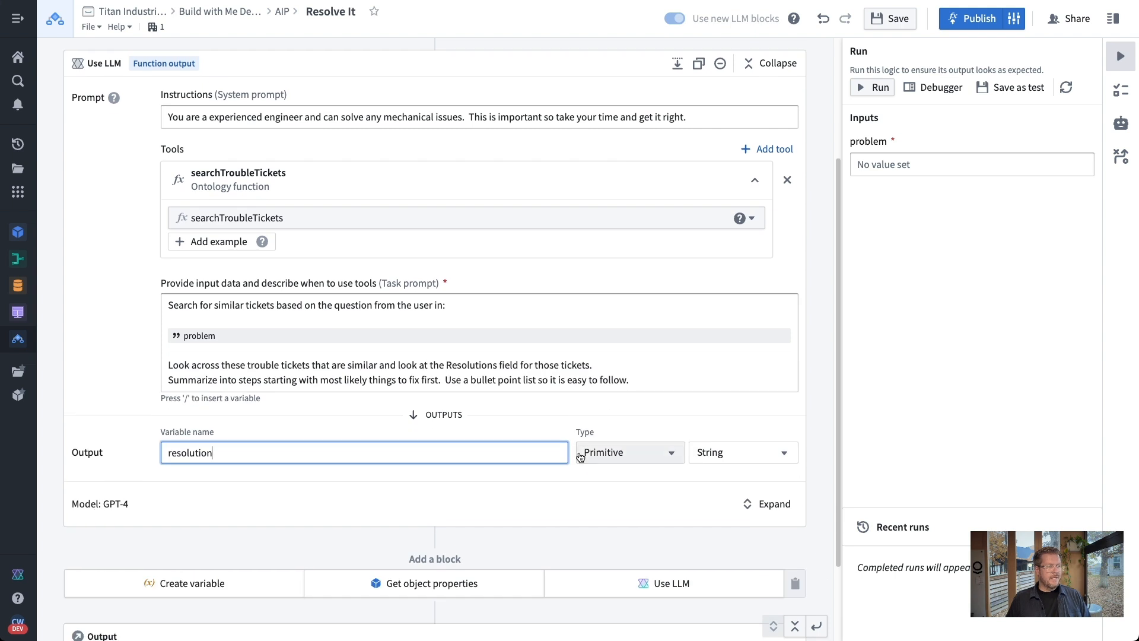
scroll(474, 526, down, 2)
scroll(475, 526, up, 2)
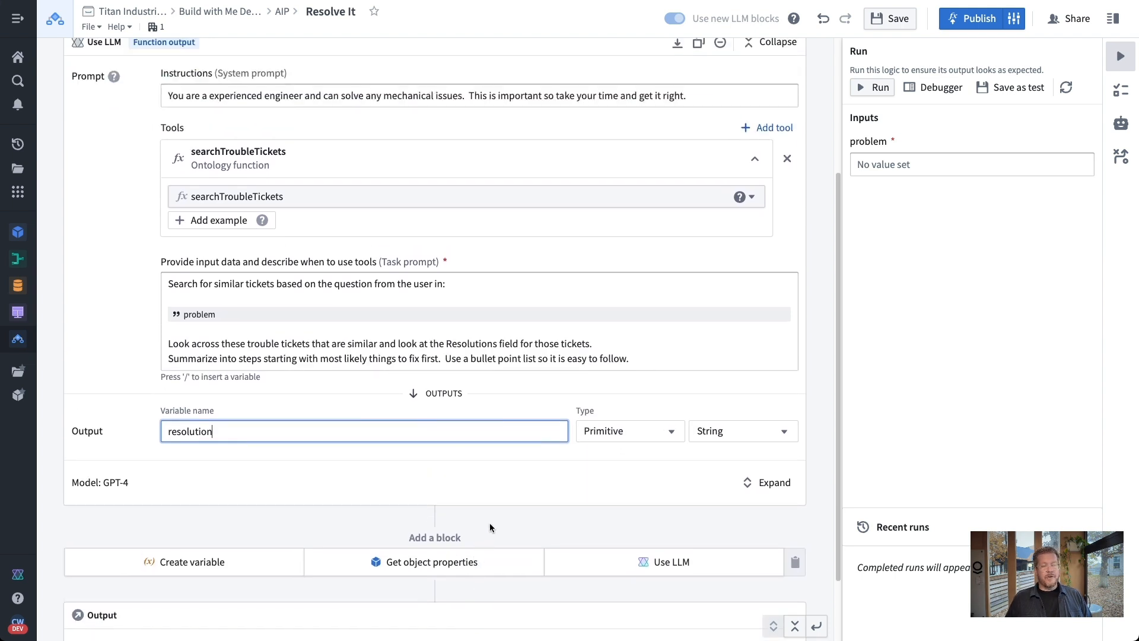
scroll(508, 489, down, 1)
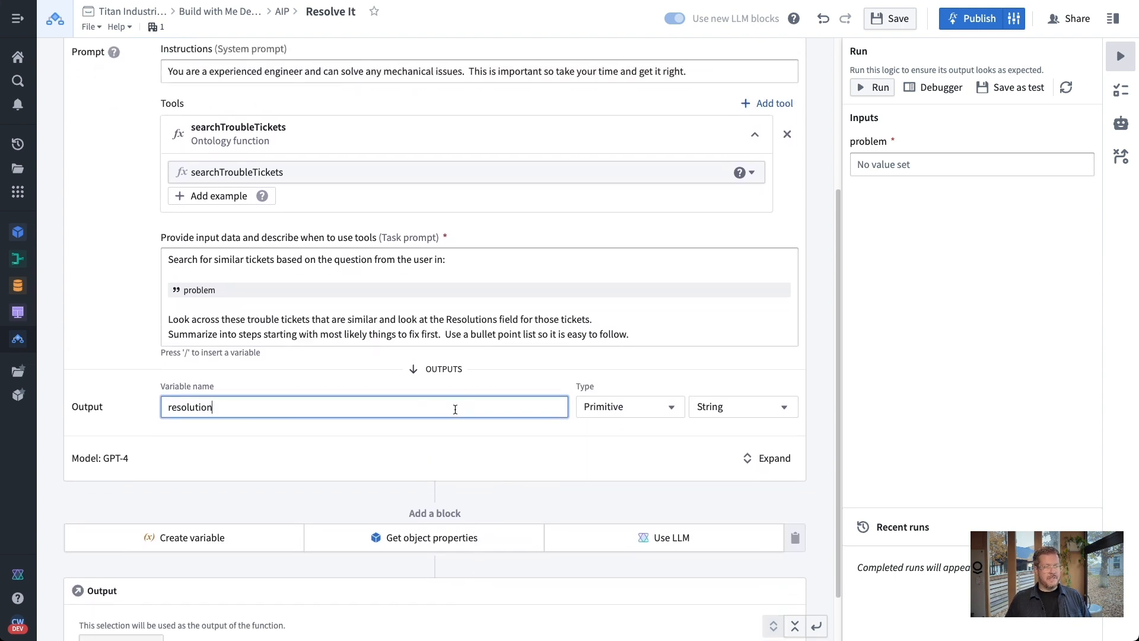
click(460, 435)
scroll(465, 431, down, 1)
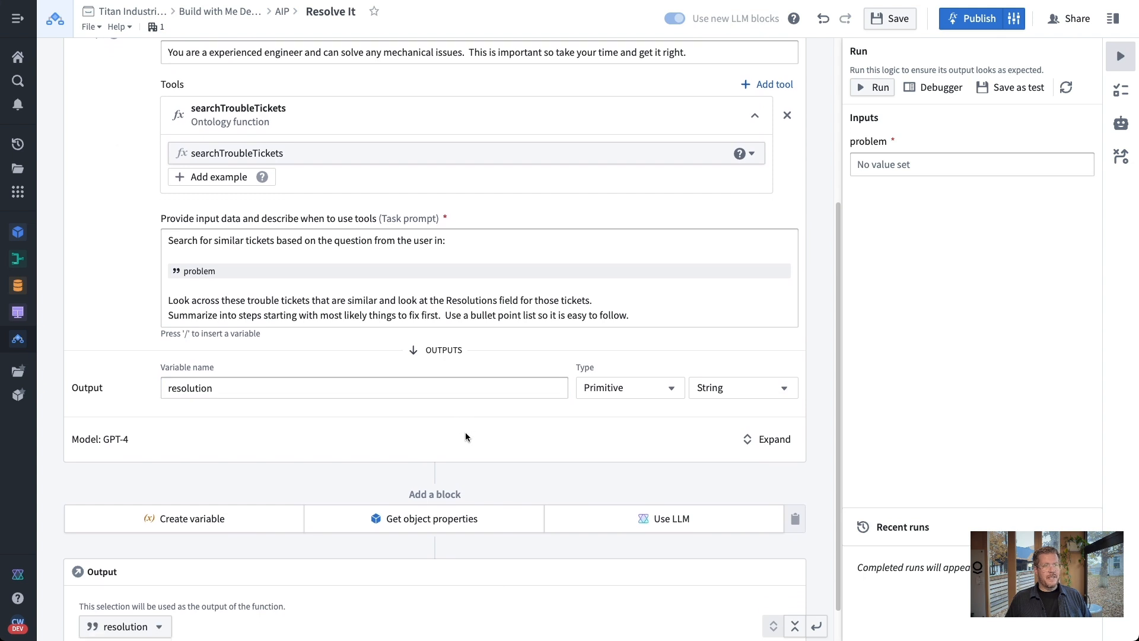
scroll(494, 437, up, 4)
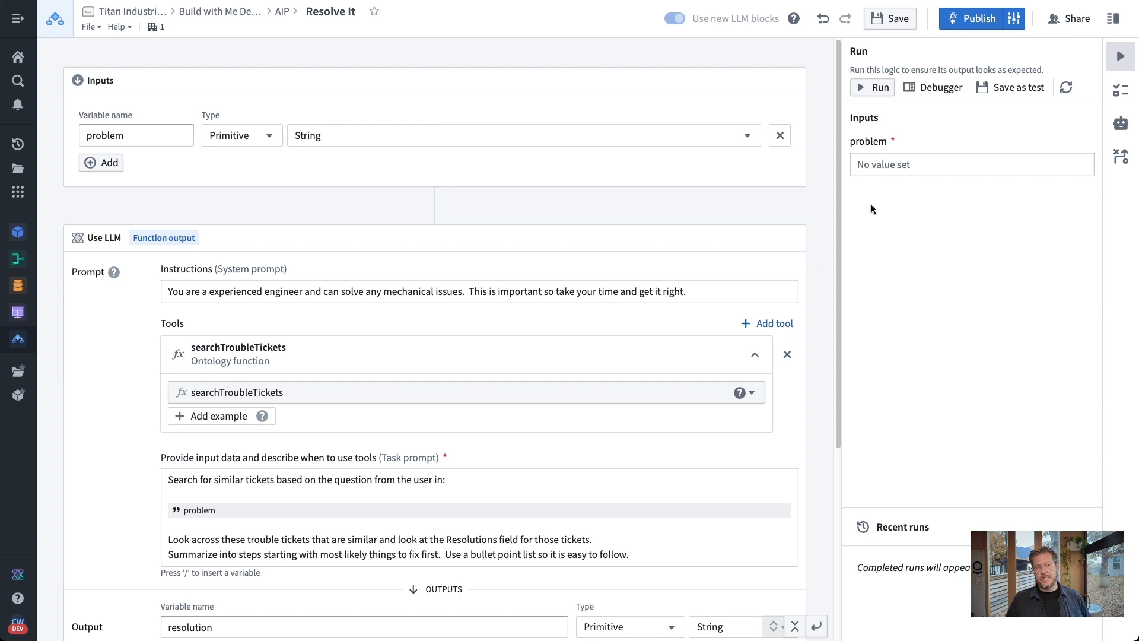
Run the function with the problem input "i have an issue with face mask loops staying on".
click(919, 164)
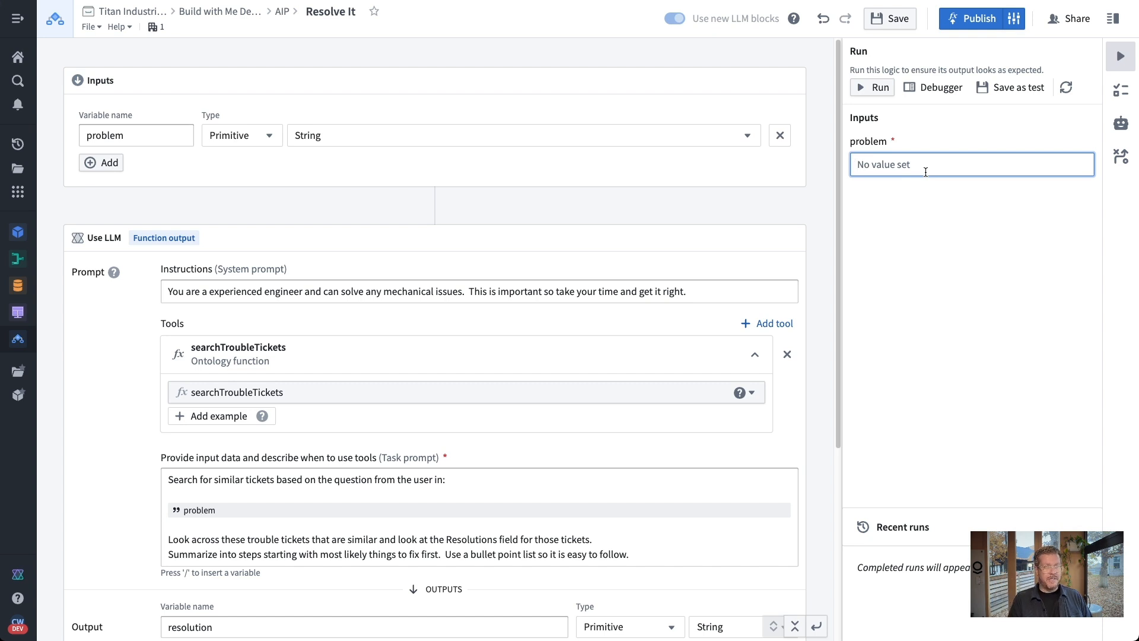
text(i)
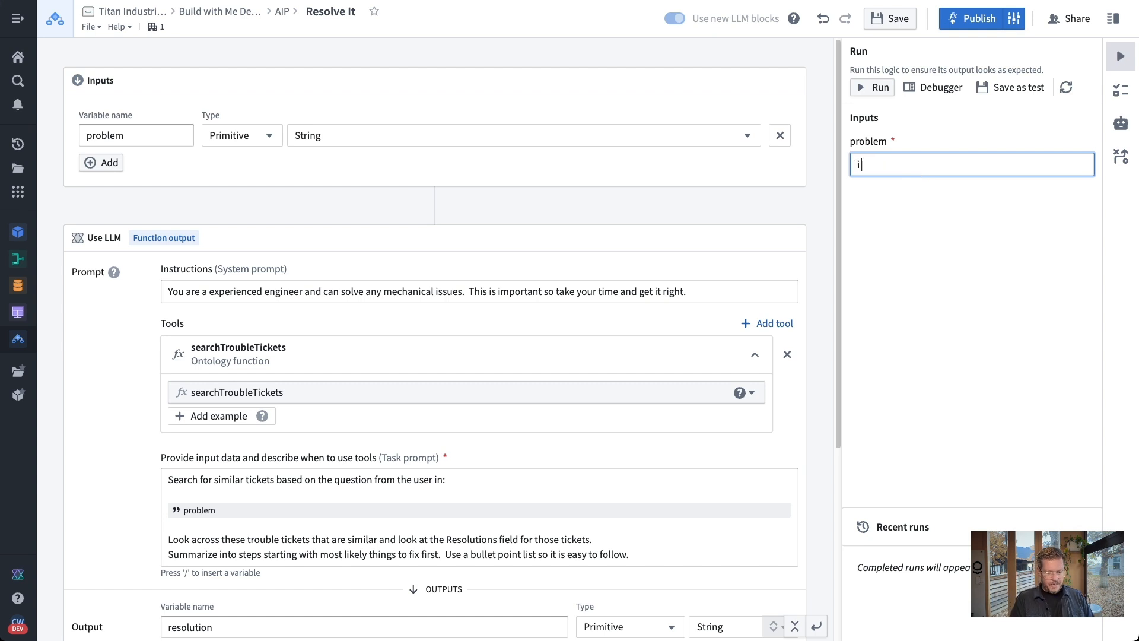
text( have an issue with )
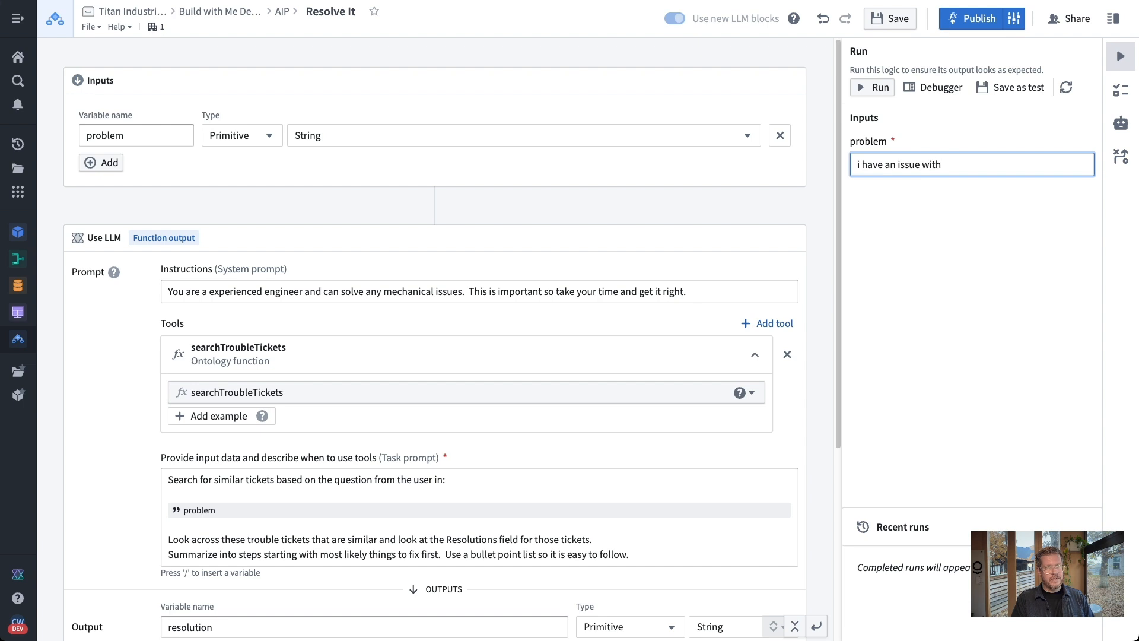
text(face mask )
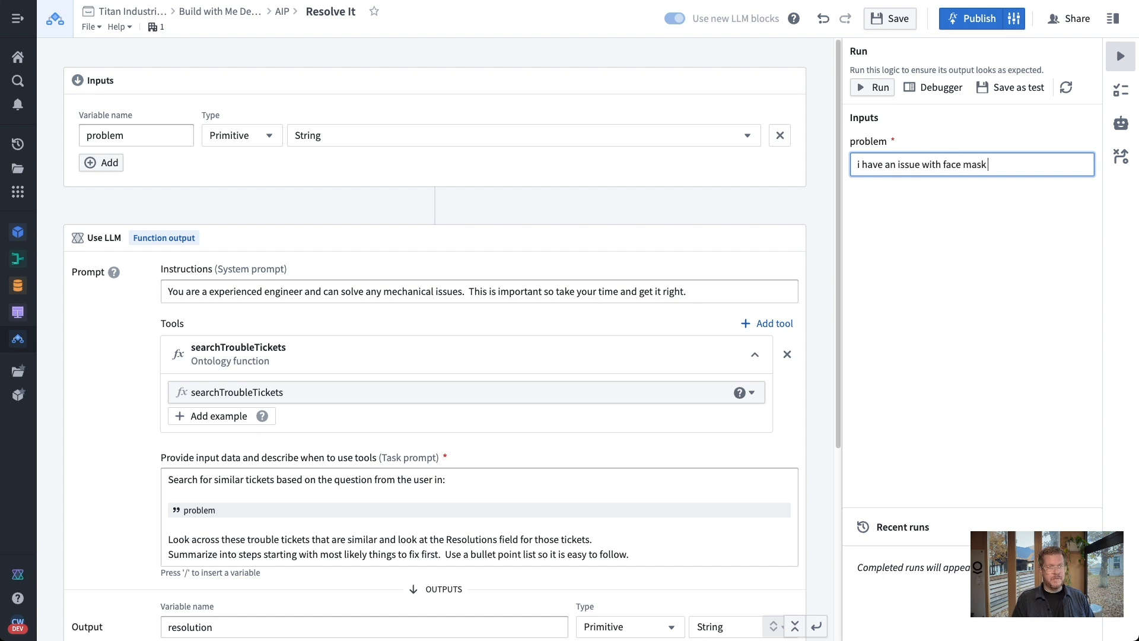
text(loops staying on)
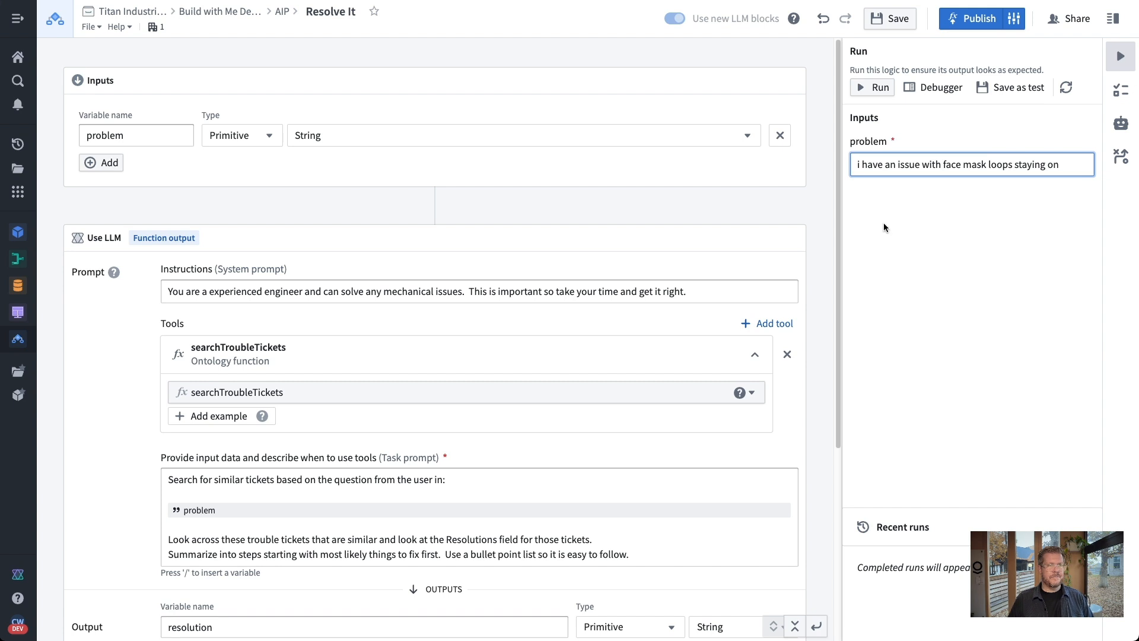
click(873, 87)
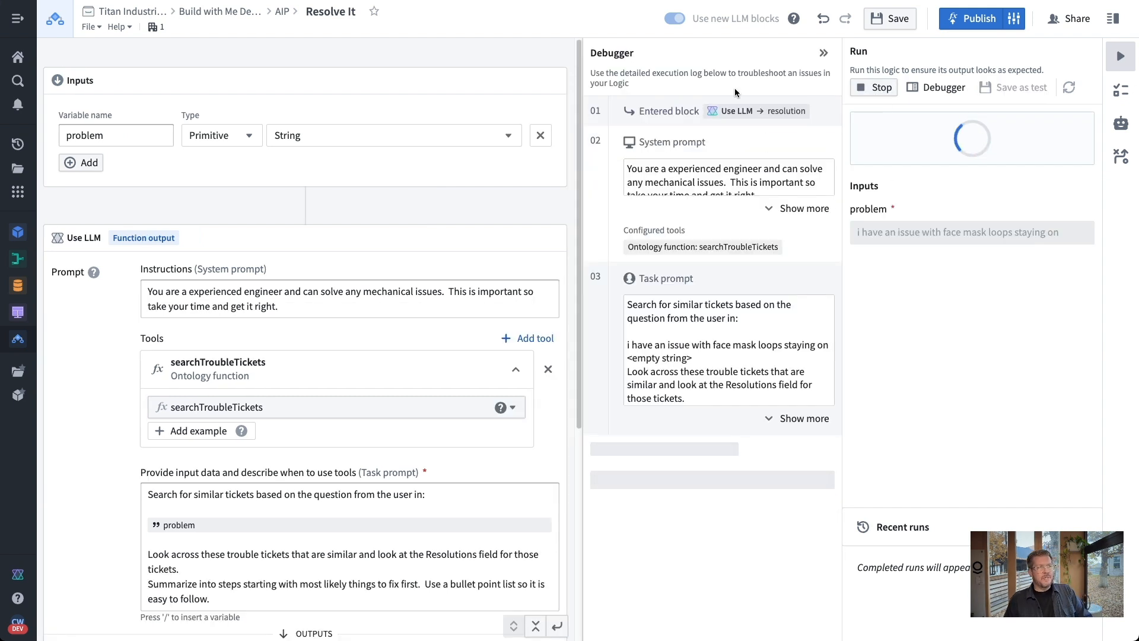
Examine the run's debugger log, covering the prompts, the searchTroubleTickets call, the returned tickets and the LLM output.
scroll(735, 173, up, 3)
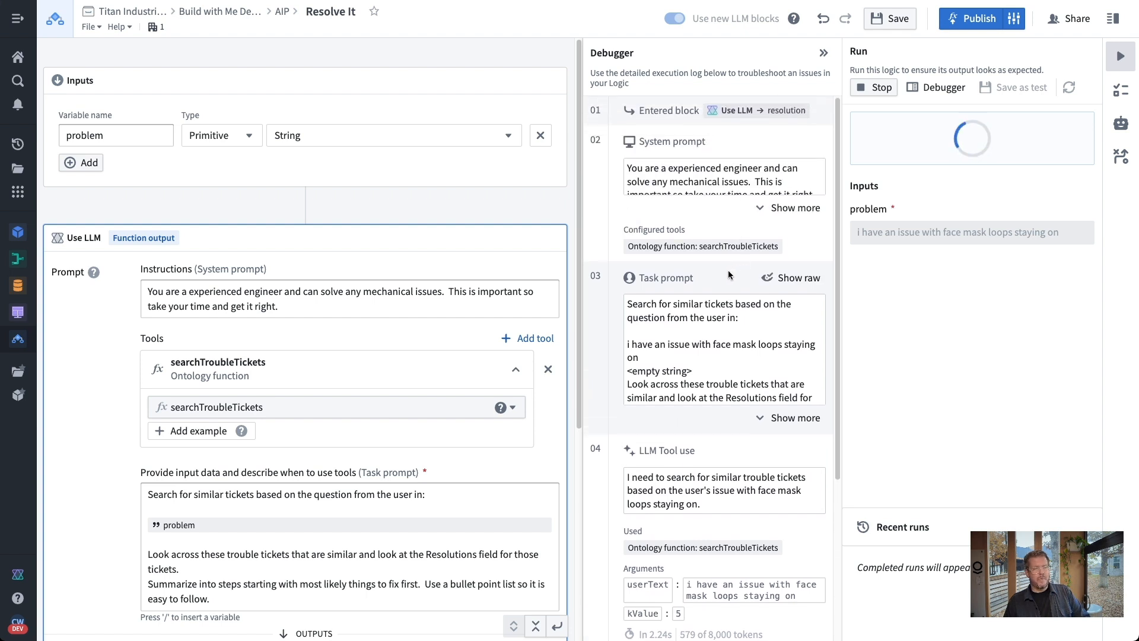
scroll(727, 270, down, 2)
scroll(727, 275, up, 2)
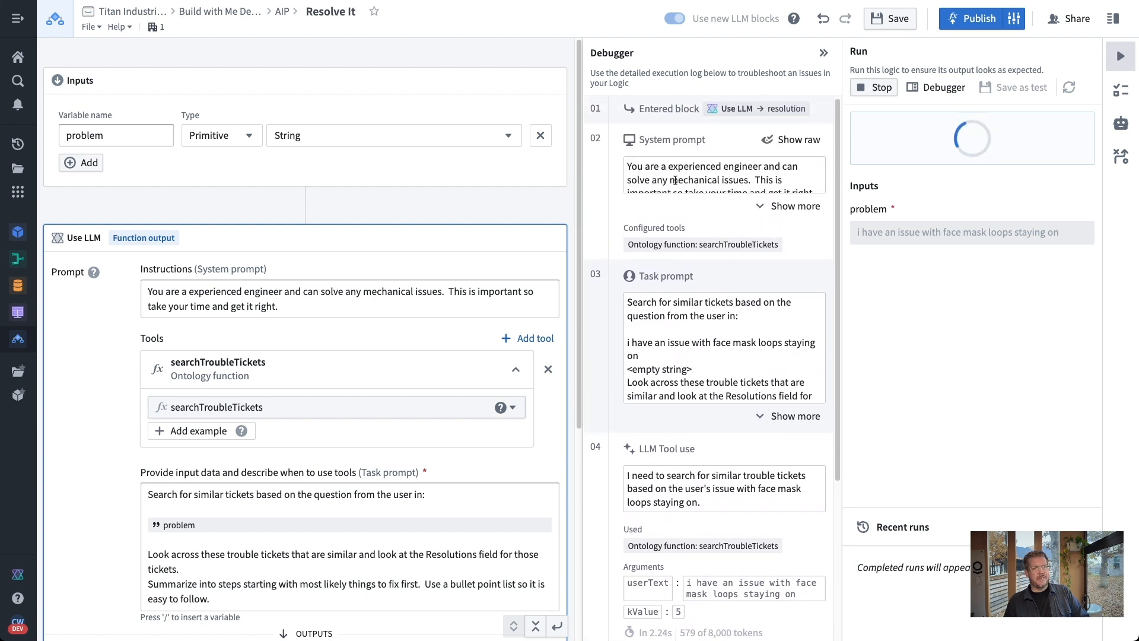
scroll(696, 316, down, 6)
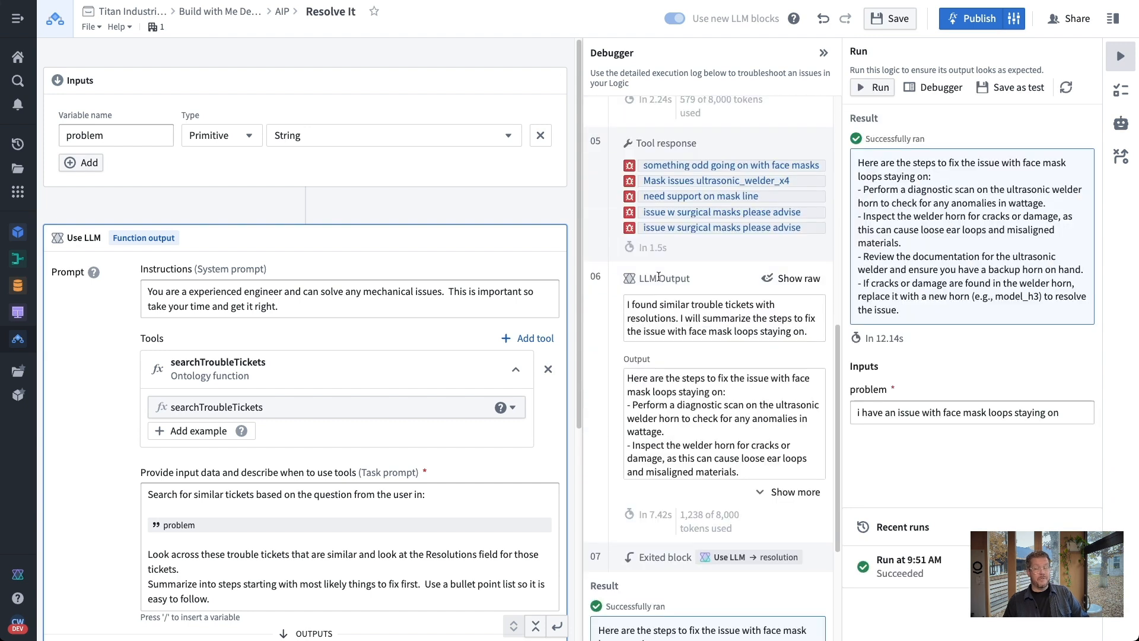
scroll(678, 295, up, 6)
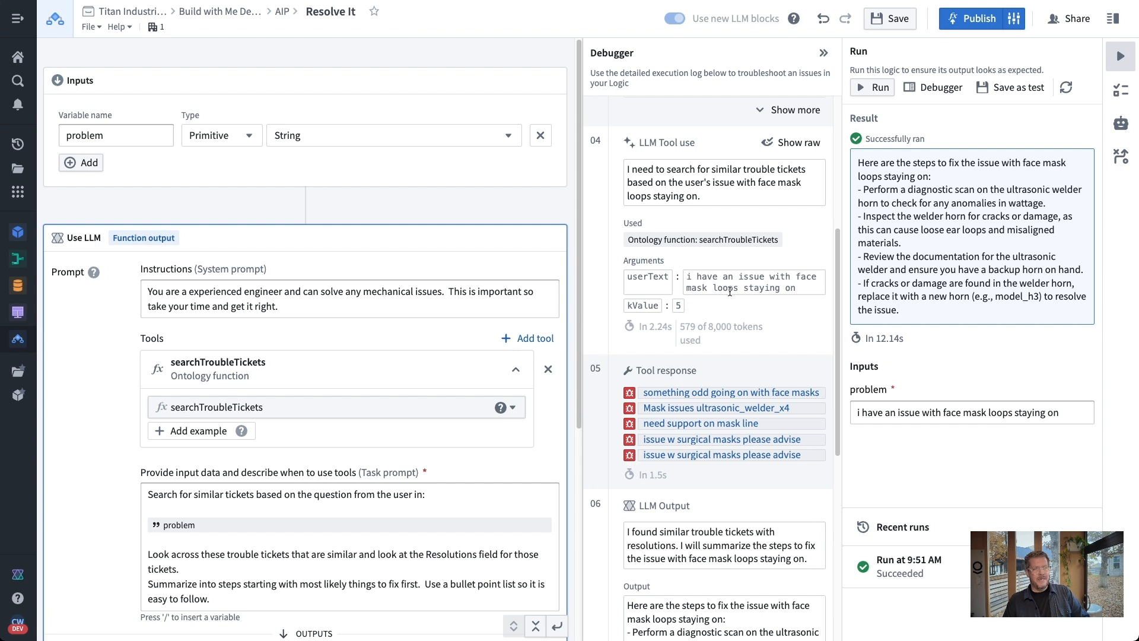
scroll(730, 291, down, 3)
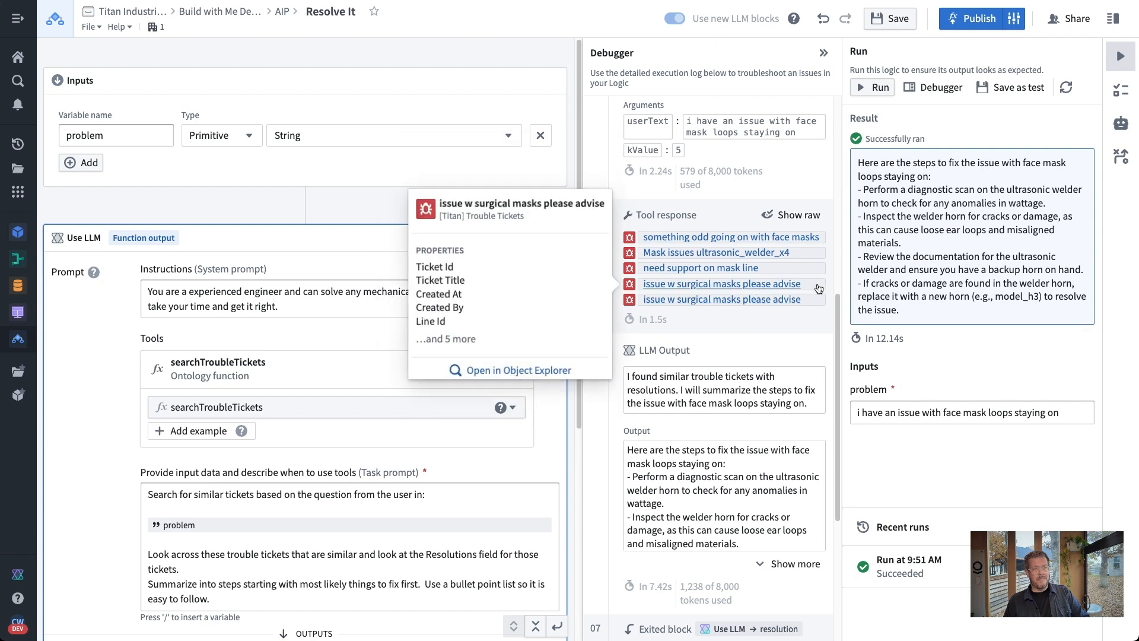
scroll(792, 325, down, 2)
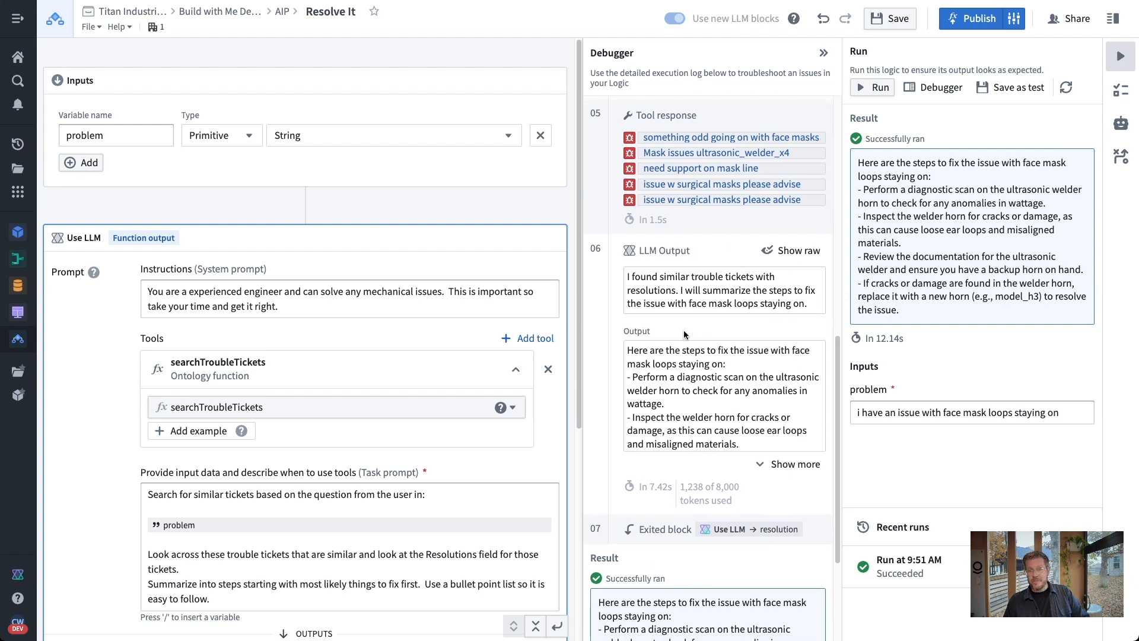
scroll(685, 332, down, 3)
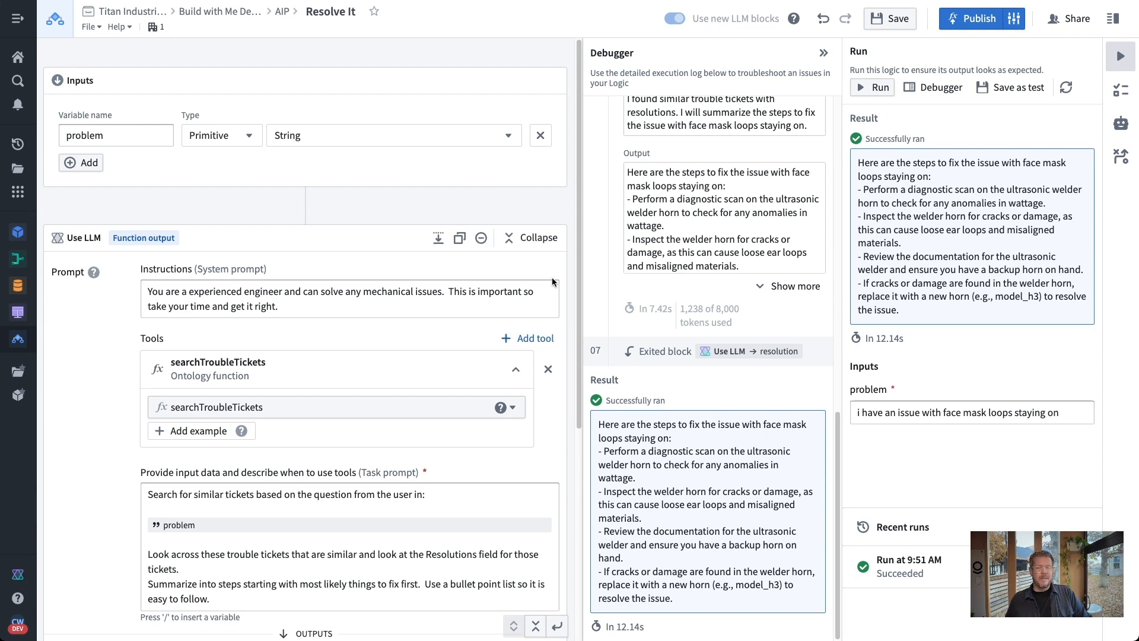
scroll(374, 441, down, 5)
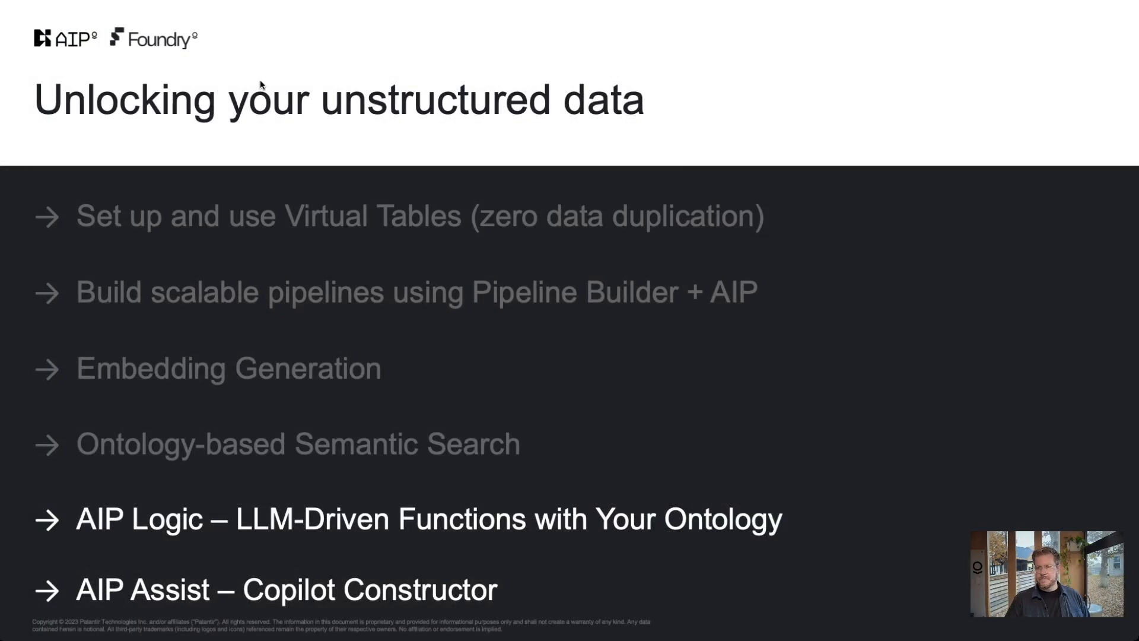
key(Right)
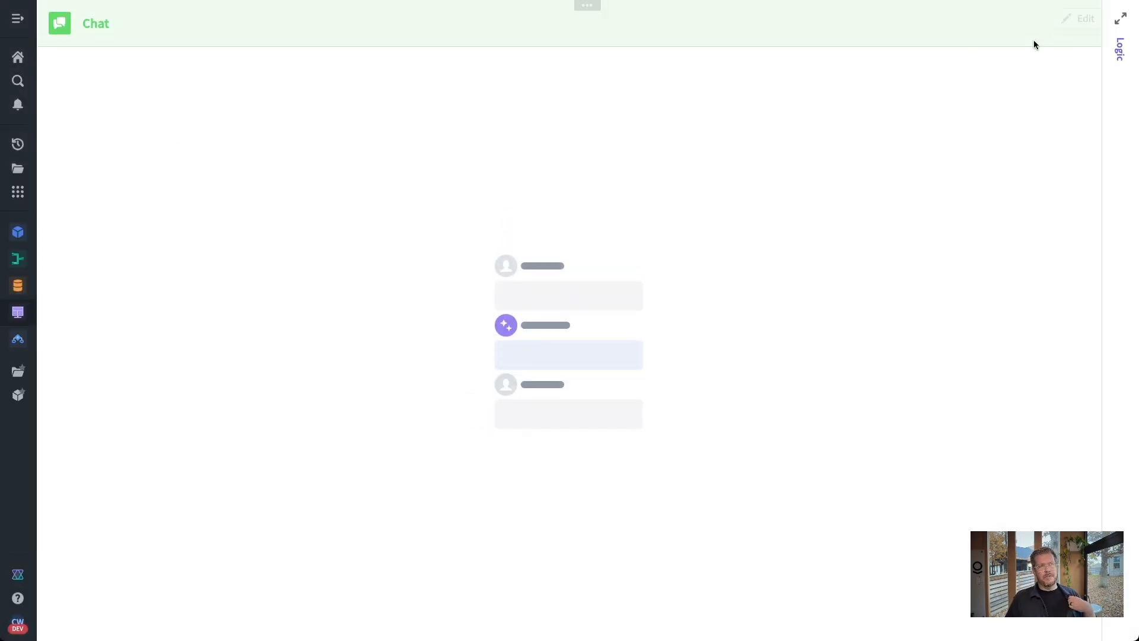
Open the Trouble Ticket Assist - Clean chat app for editing and expand its Logic section.
click(1116, 23)
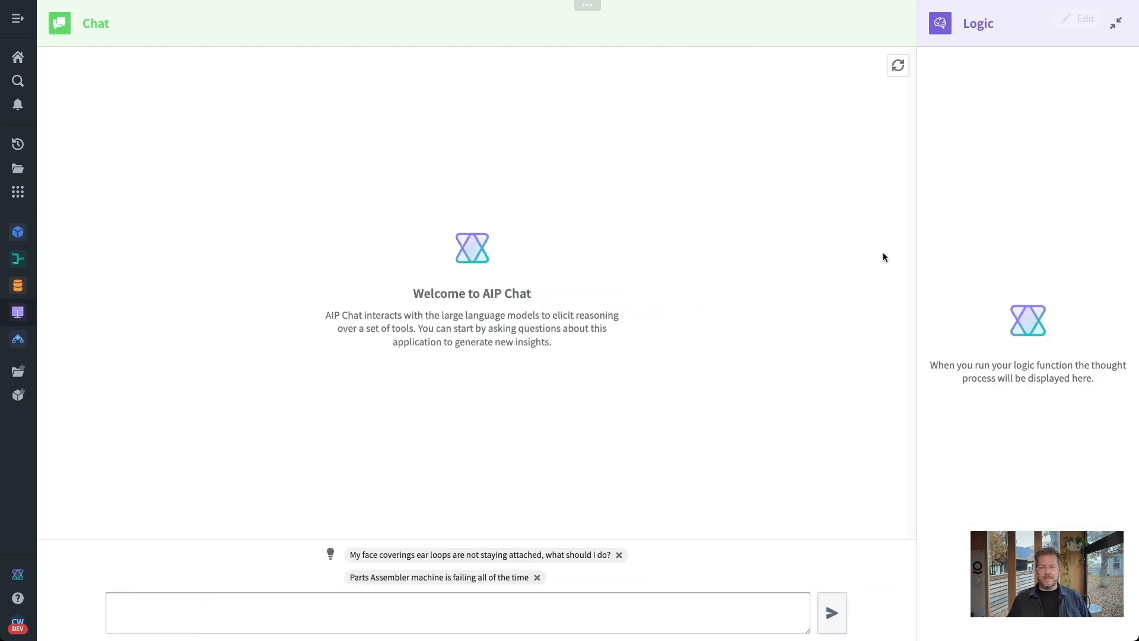
click(1078, 18)
click(499, 16)
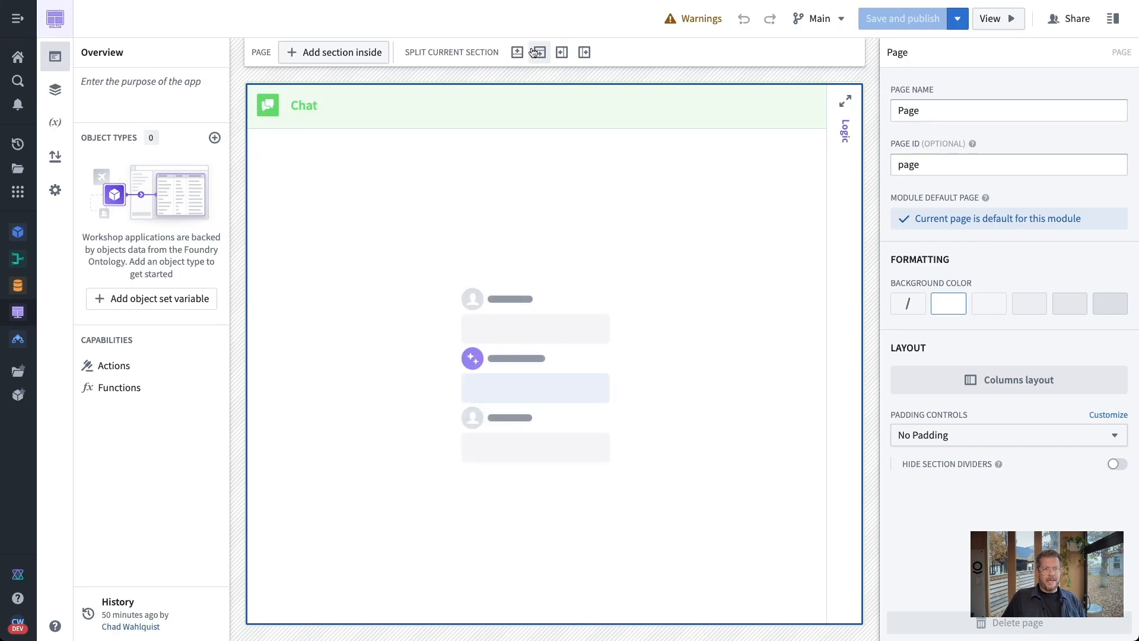
click(844, 101)
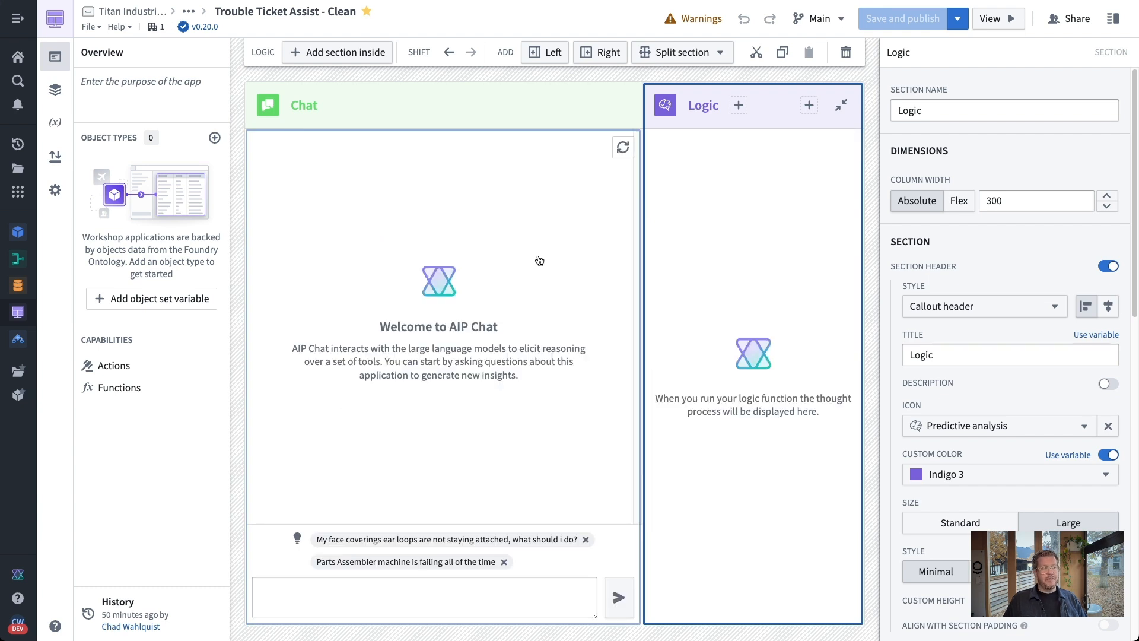
Inspect the app's Chat and Logic sections and examine the AIP chat widget's agent role prompt.
click(539, 261)
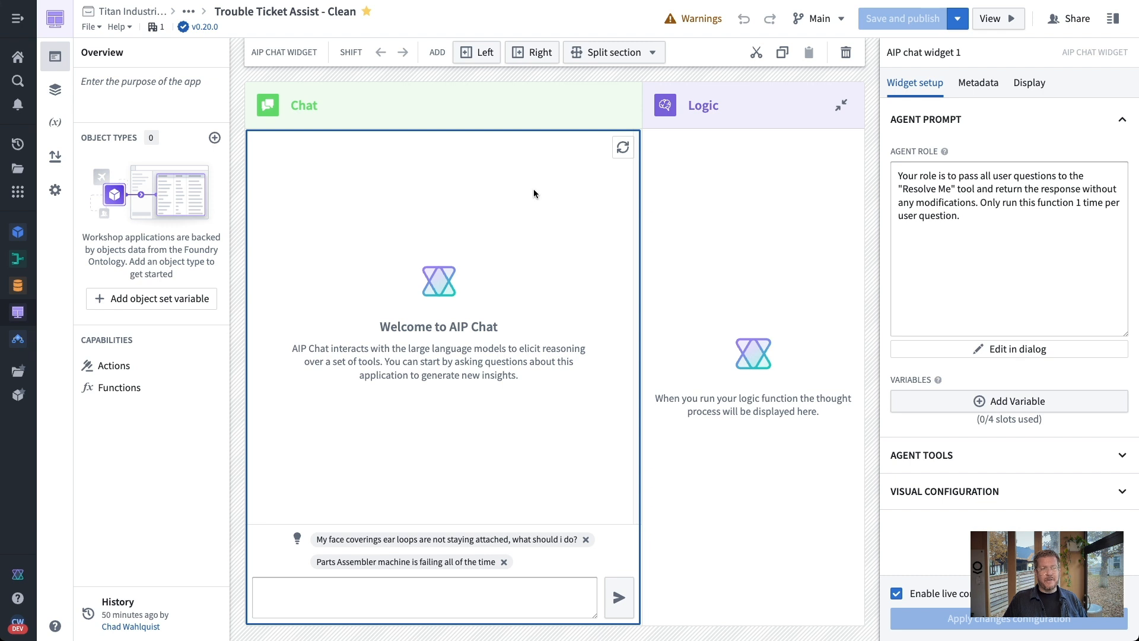
click(655, 188)
click(463, 185)
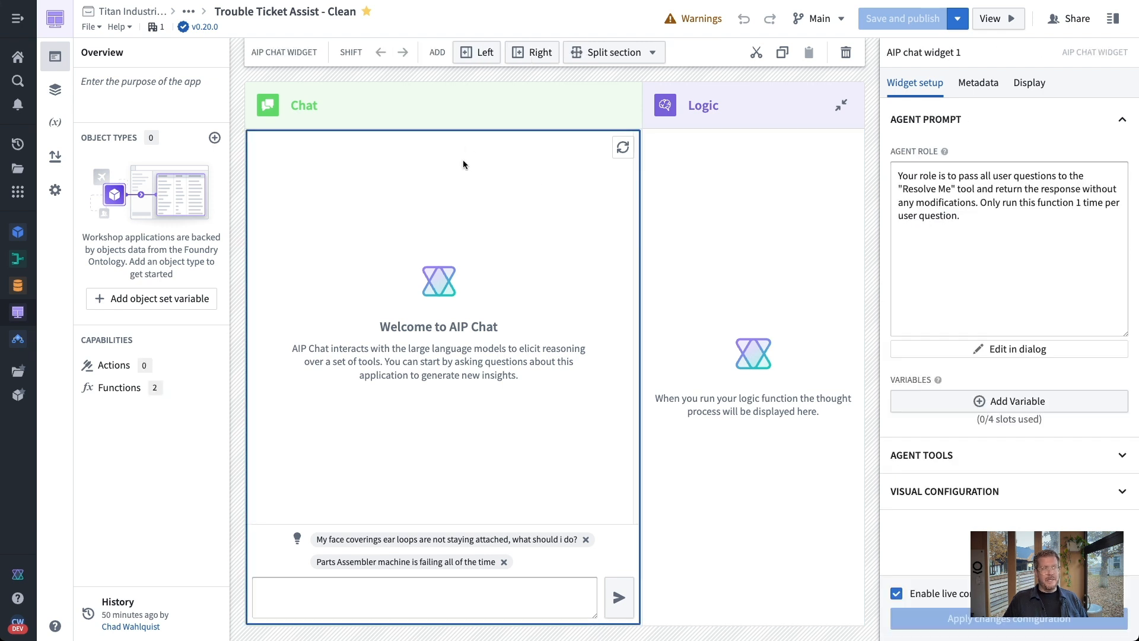
click(541, 97)
click(754, 111)
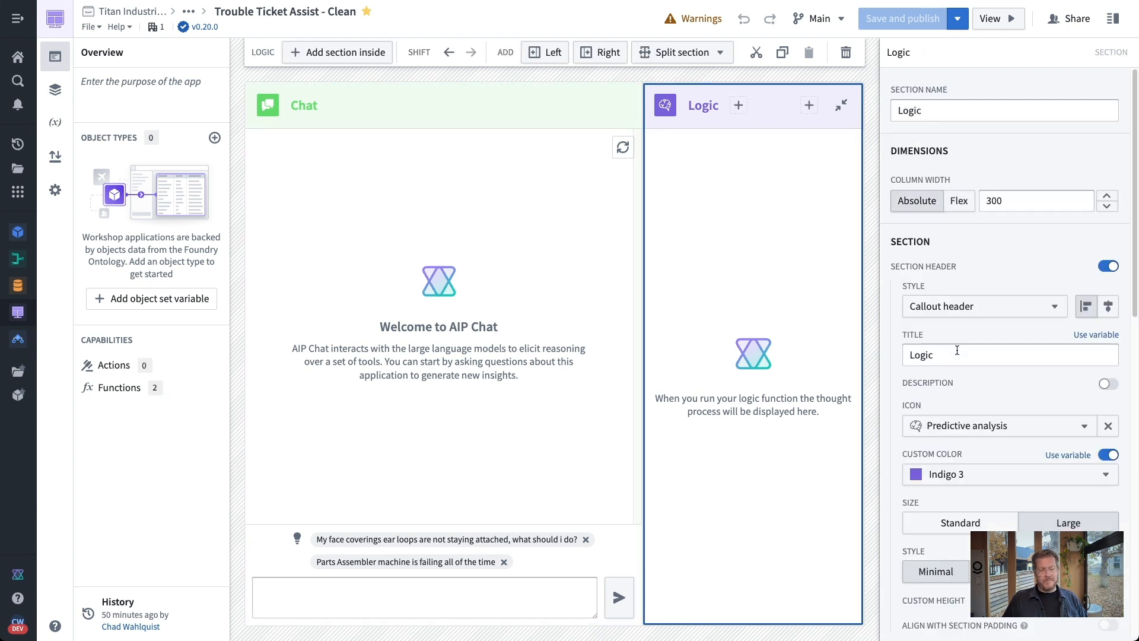
click(525, 302)
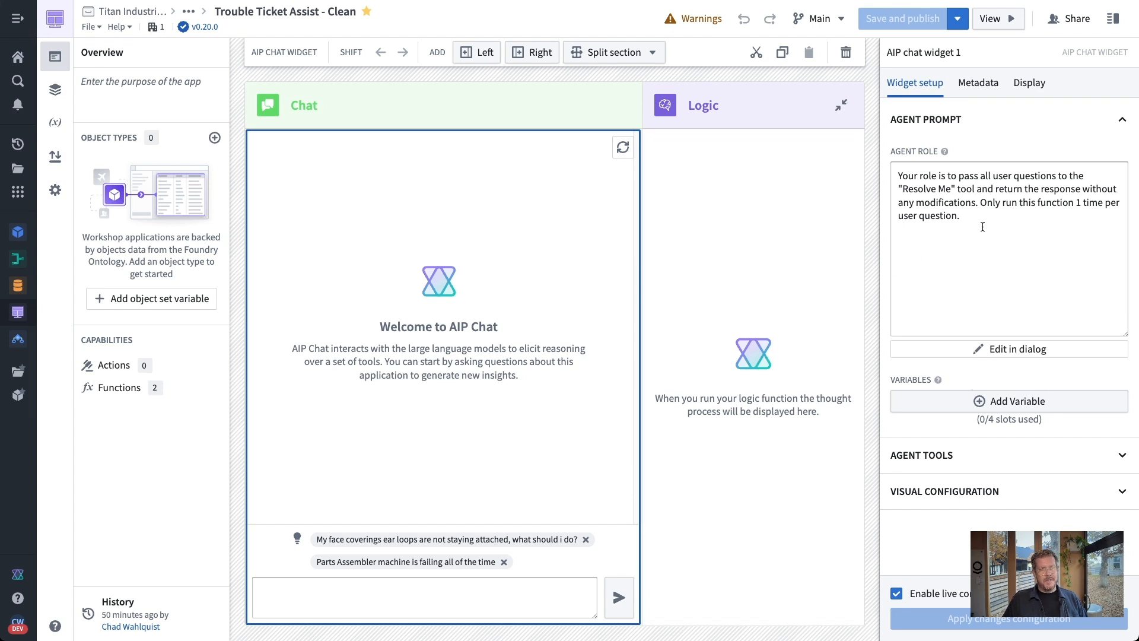
drag(977, 222, 895, 173)
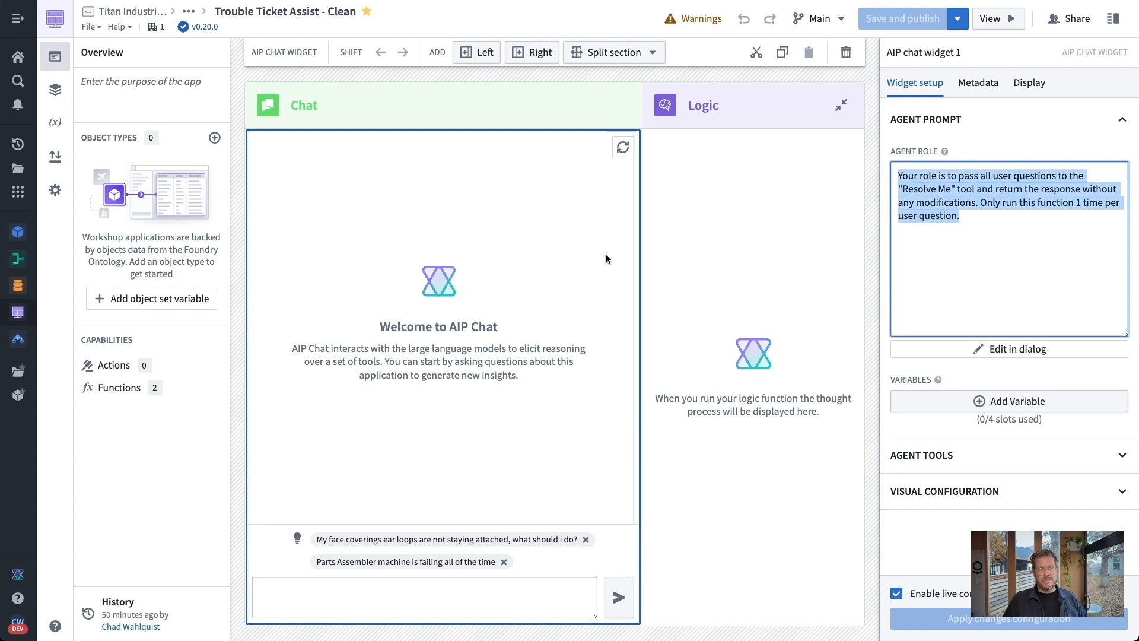
Examine the chat widget's agent tools, including the Resolve Me function tool's settings, and its visual configuration.
click(1000, 462)
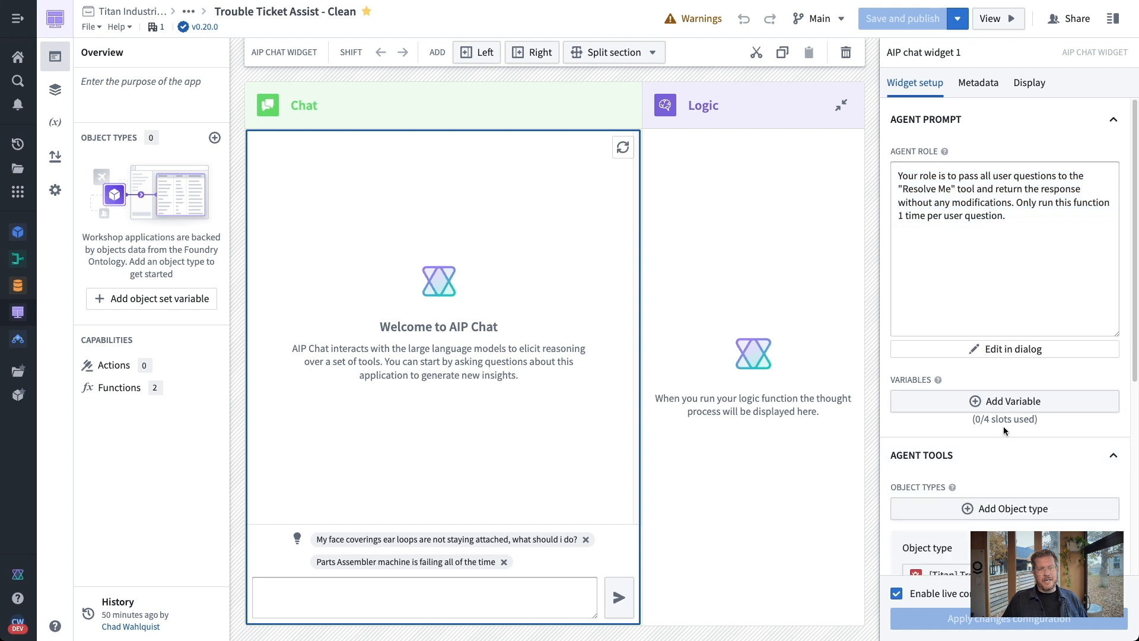
scroll(973, 421, down, 3)
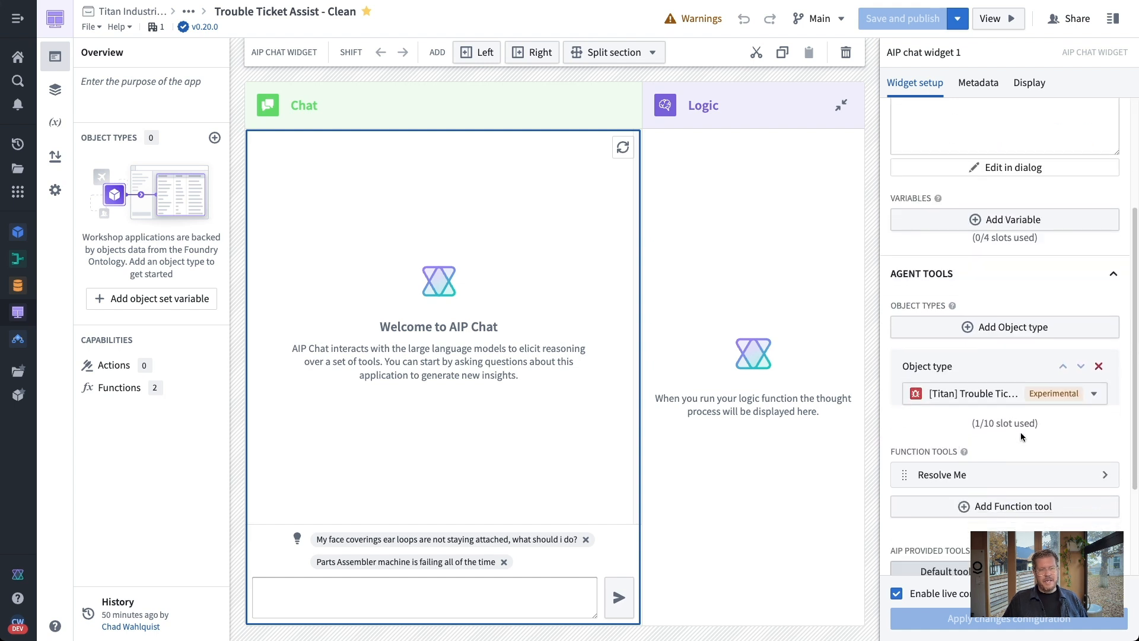
scroll(1021, 436, down, 2)
click(1044, 405)
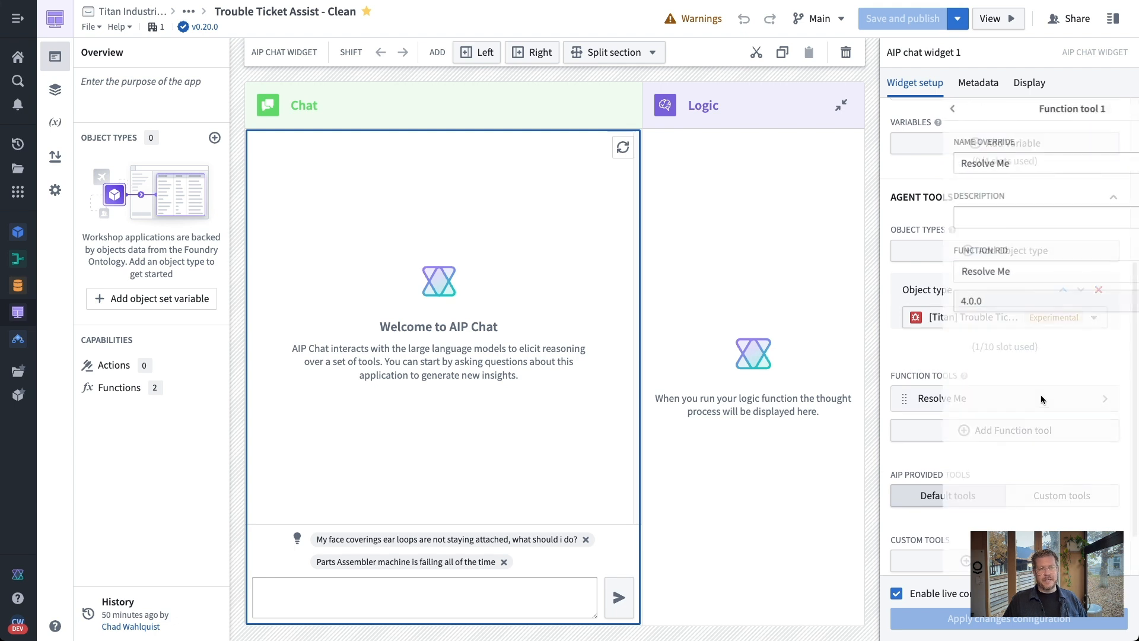
mouse_move(1101, 274)
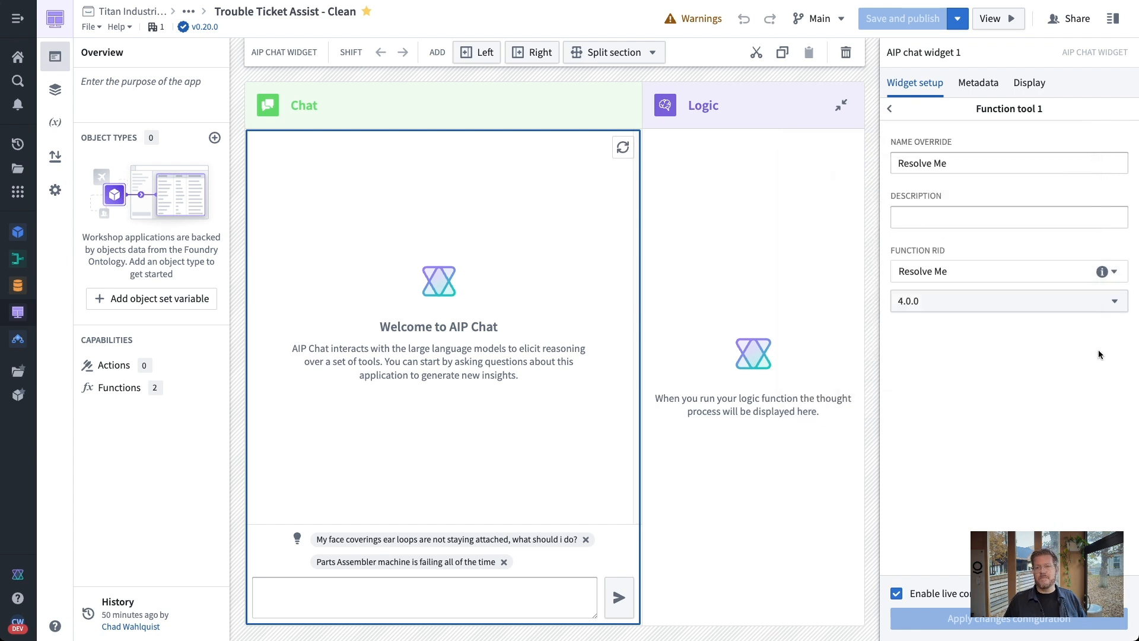
click(889, 108)
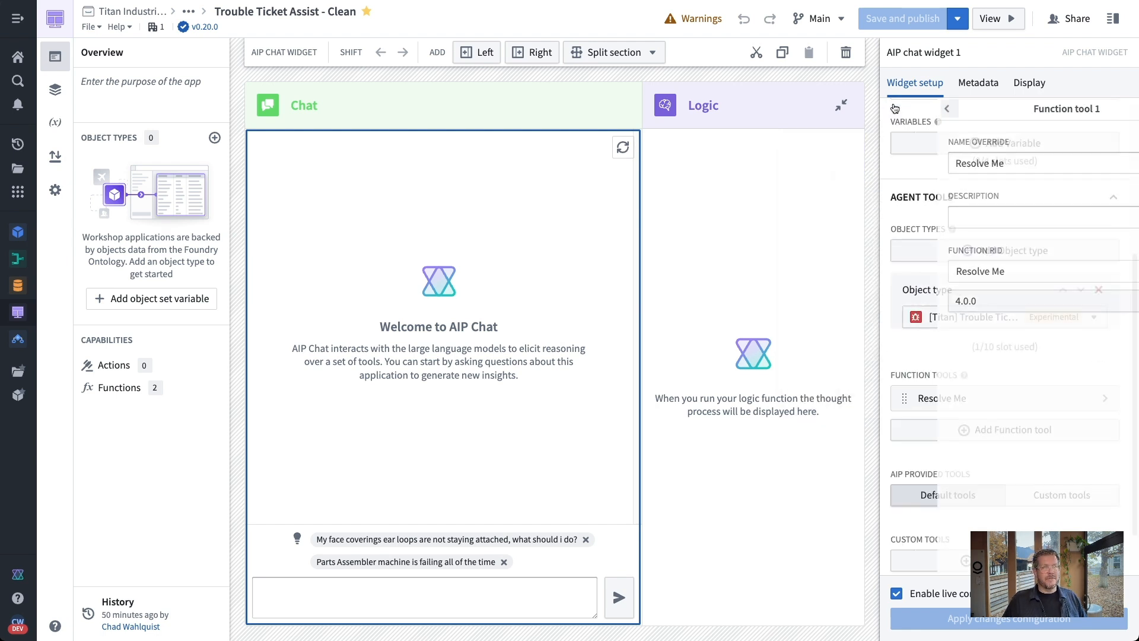
scroll(977, 411, down, 1)
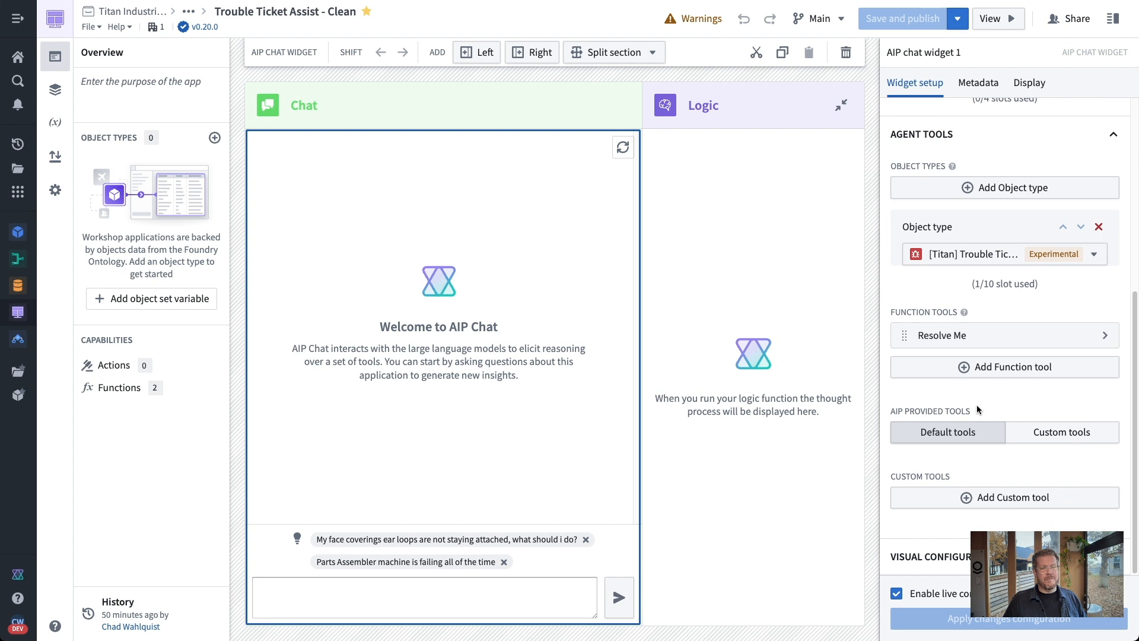
scroll(1026, 495, down, 6)
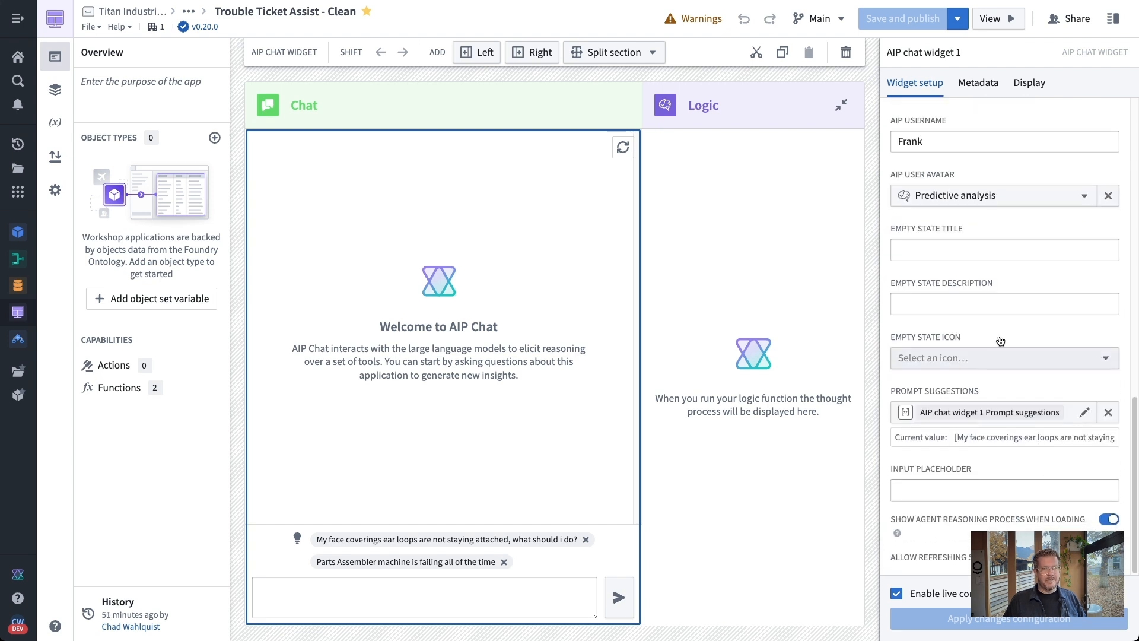
Review the chat widget's AIP username setting and the Logic section's Chain of Thought widget configuration.
double_click(961, 148)
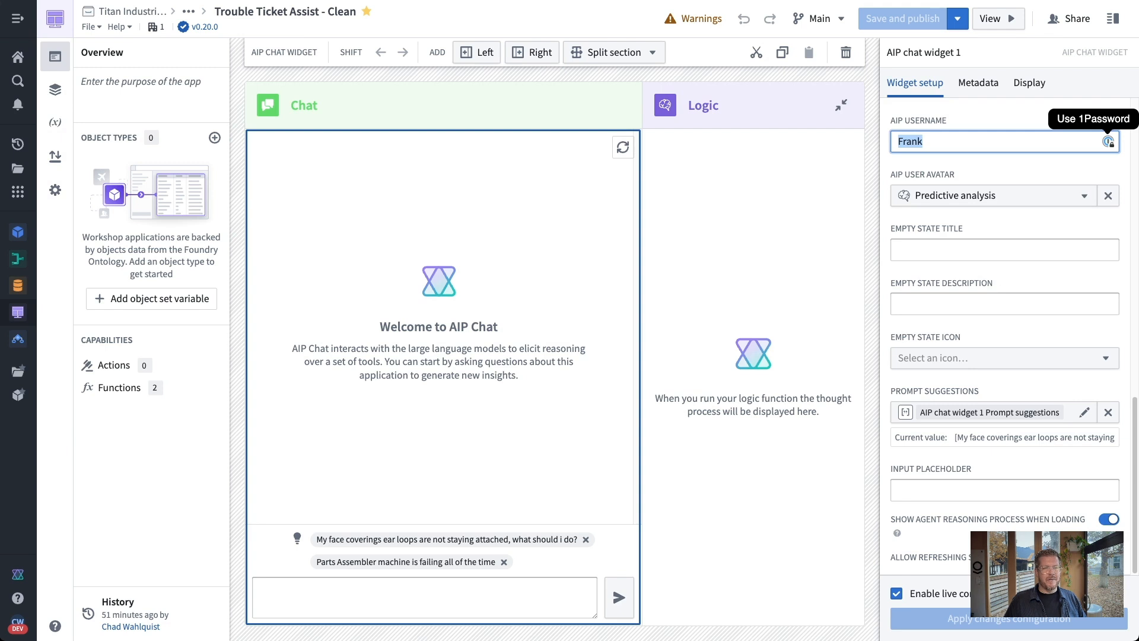
click(715, 323)
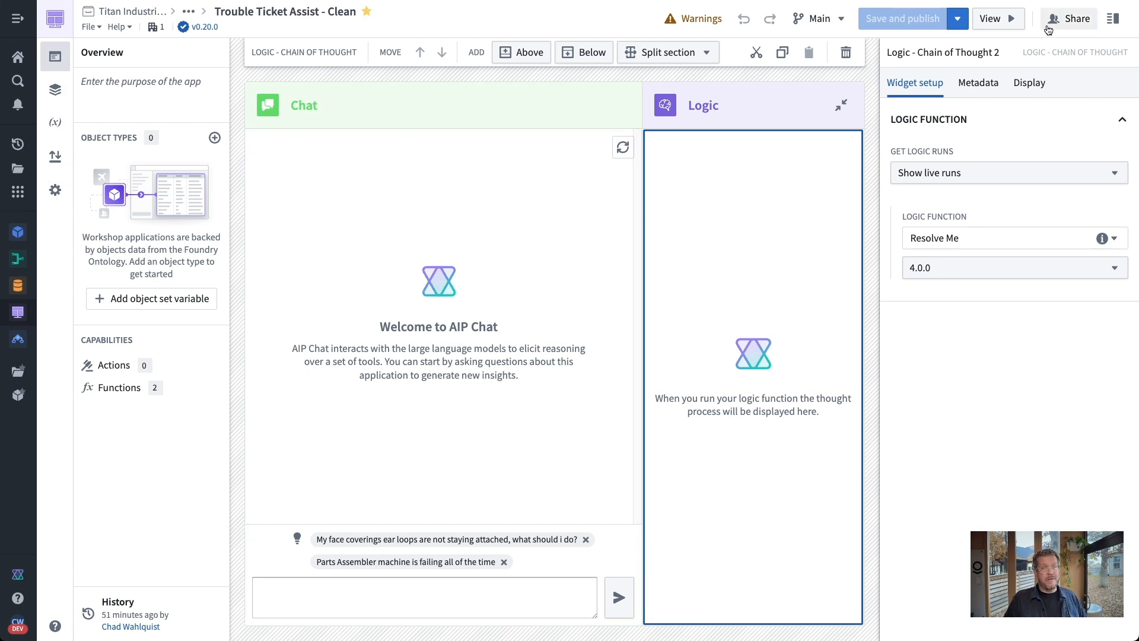
View the app with its Logic section expanded and send the suggested question "My face coverings ear loops are not staying attached, what should i do?".
click(994, 20)
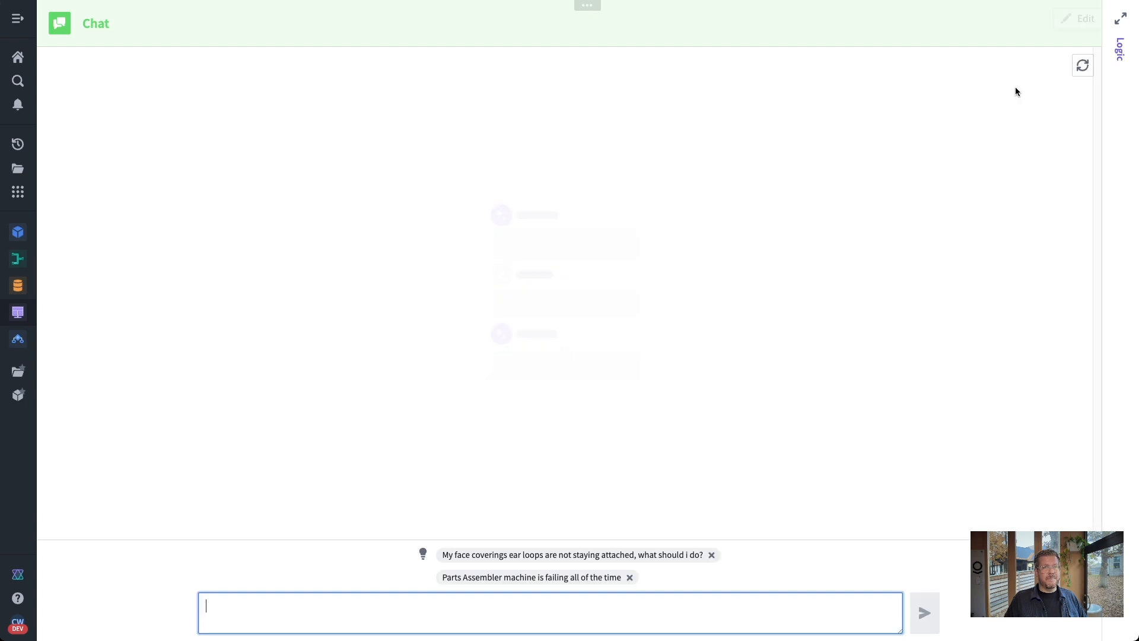
click(1120, 18)
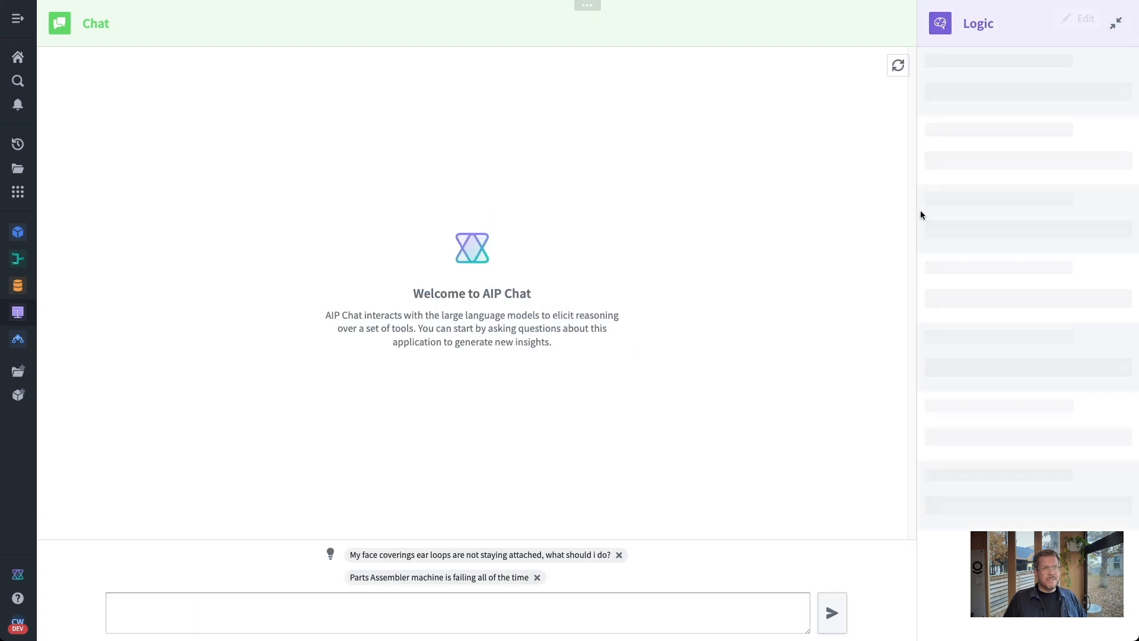
click(466, 555)
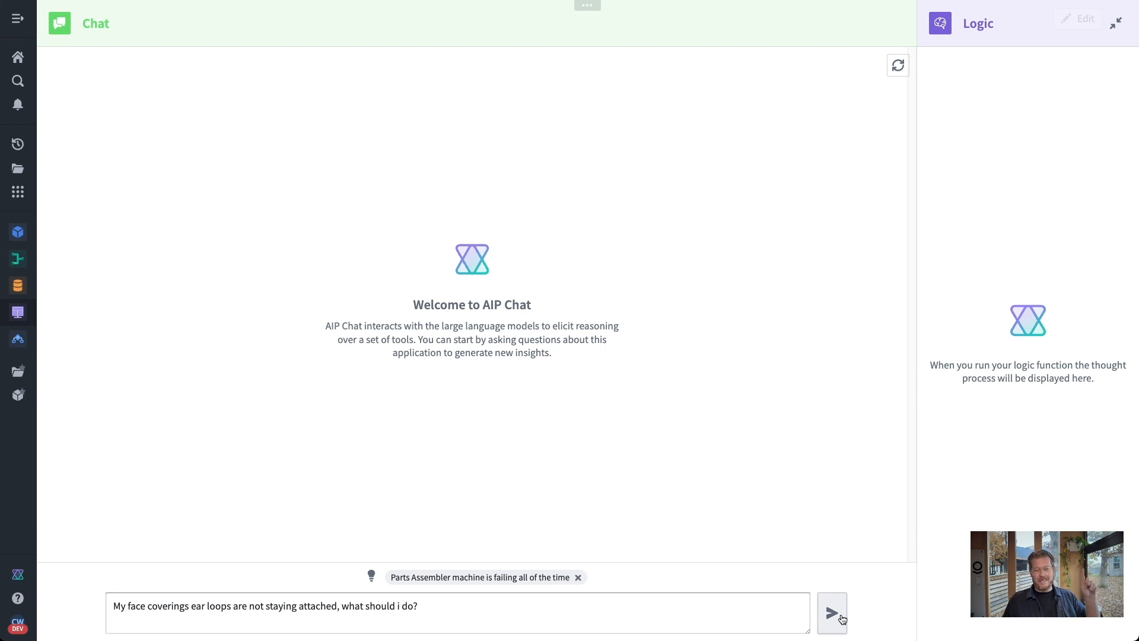
click(767, 611)
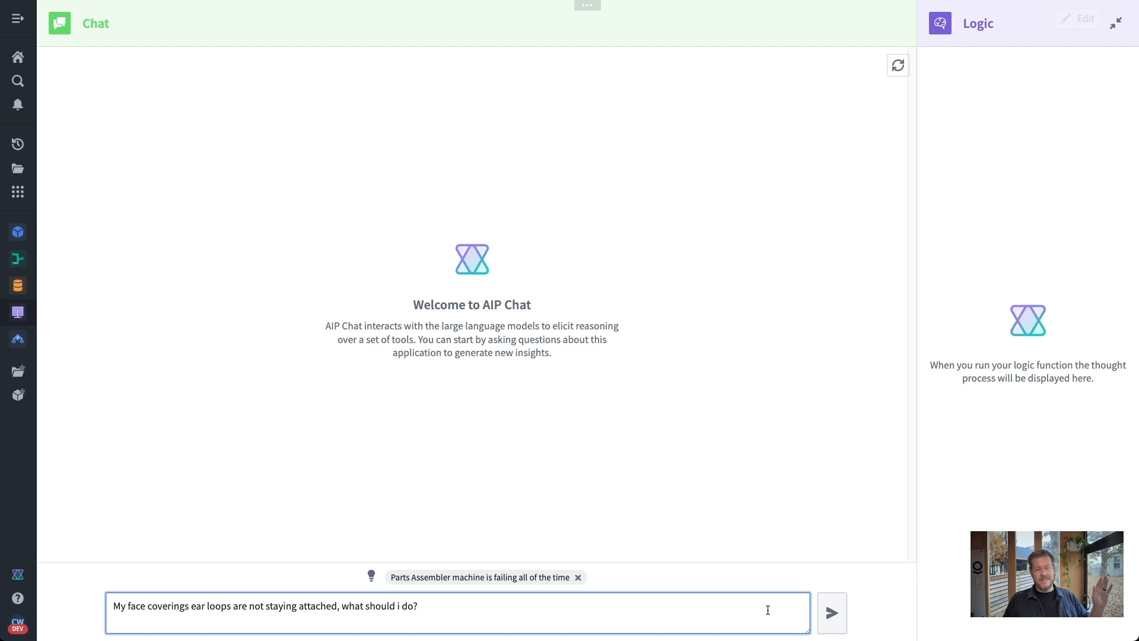
click(832, 621)
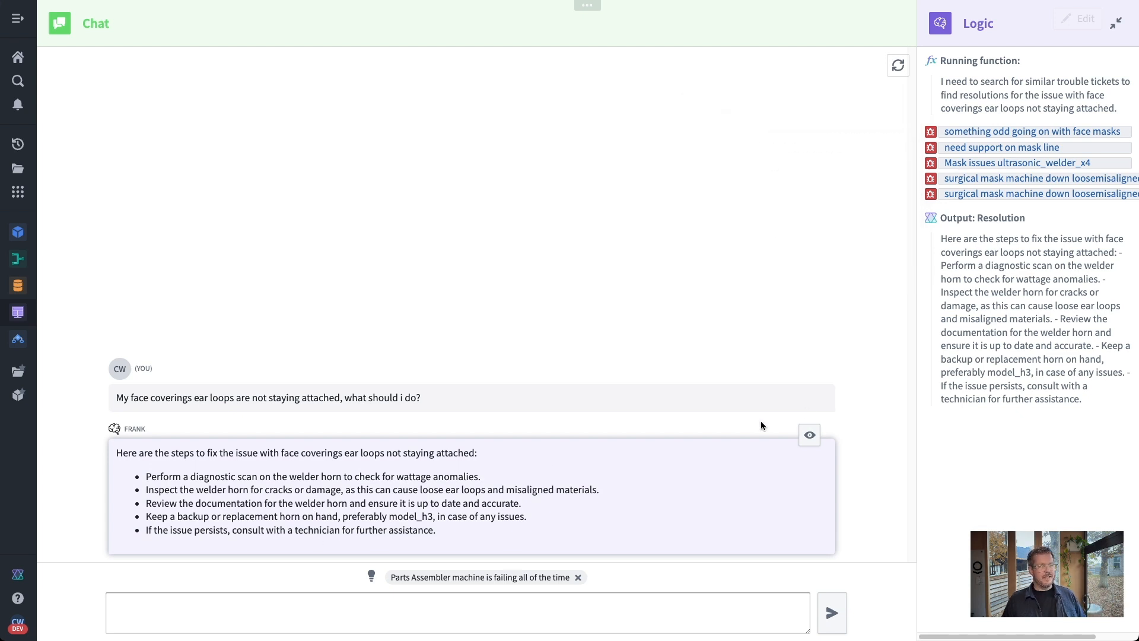
Examine the expanded reasoning behind the chat reply, including the Resolve Me function tool's input and output.
click(809, 432)
click(898, 373)
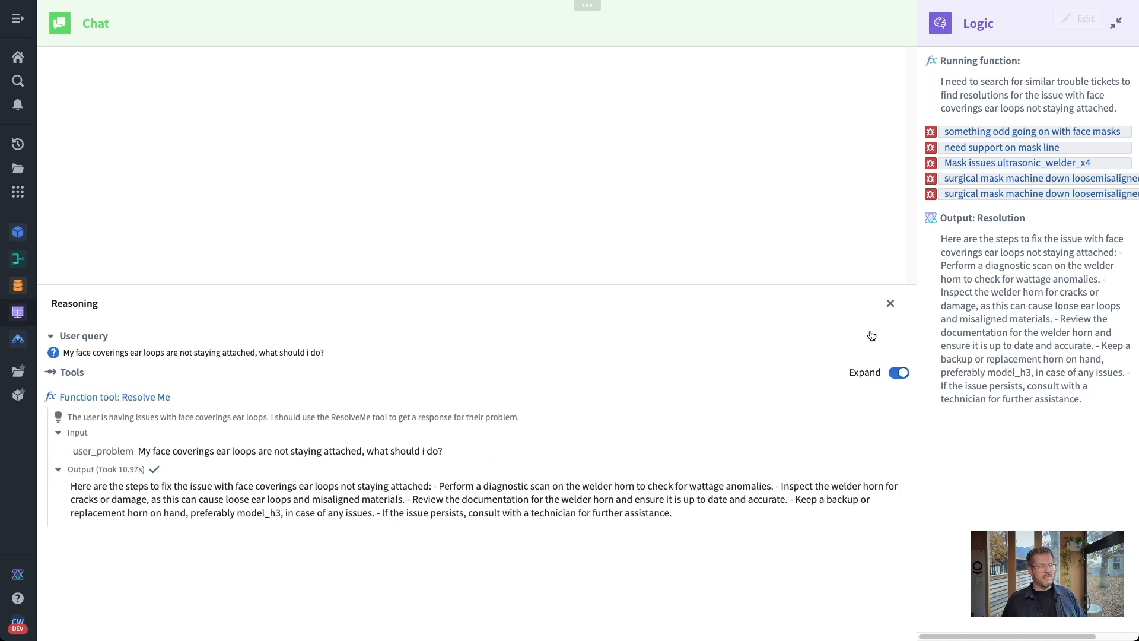
click(890, 303)
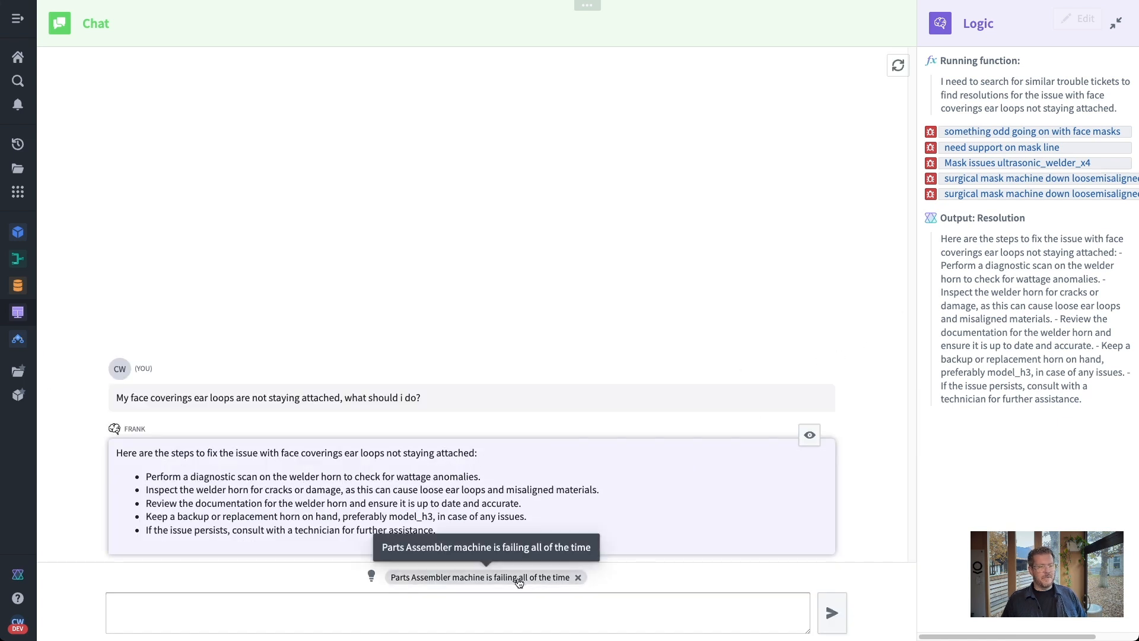
Send the suggested prompt "Parts Assembler machine is failing all of the time" to the chat agent.
click(480, 577)
click(831, 616)
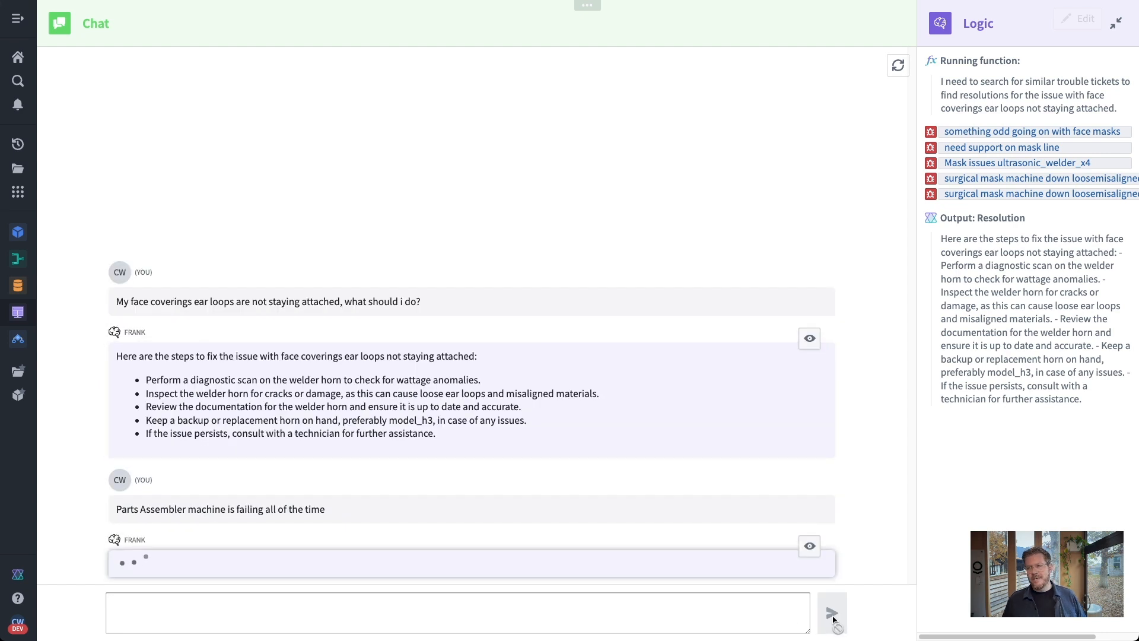